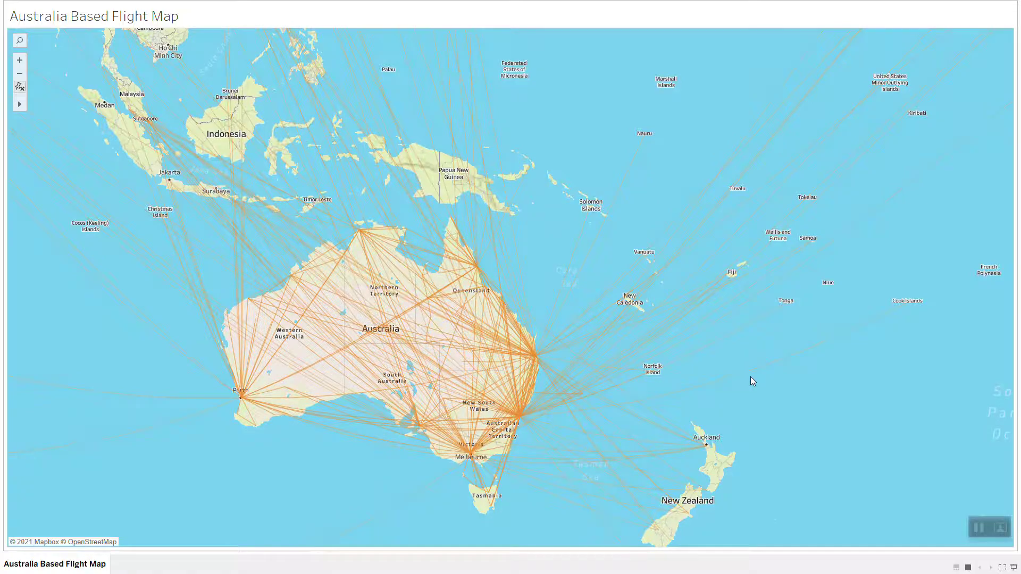
Highlight the routes departing from source airport SYD on the finished flight map, and leave presentation mode.
{"action": "mouse_move", "coordinate": [661, 405]}
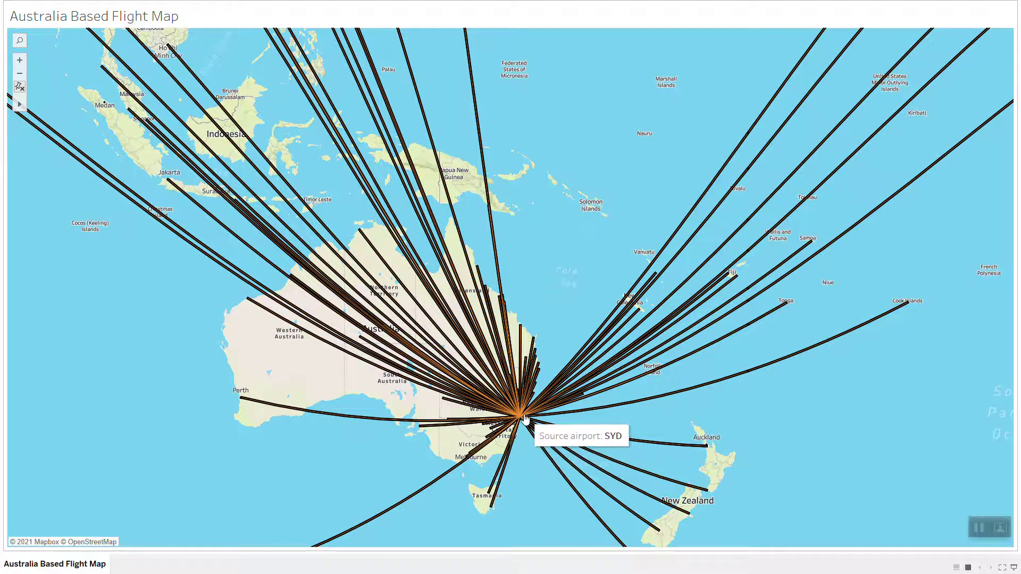
{"action": "left_click", "coordinate": [524, 419]}
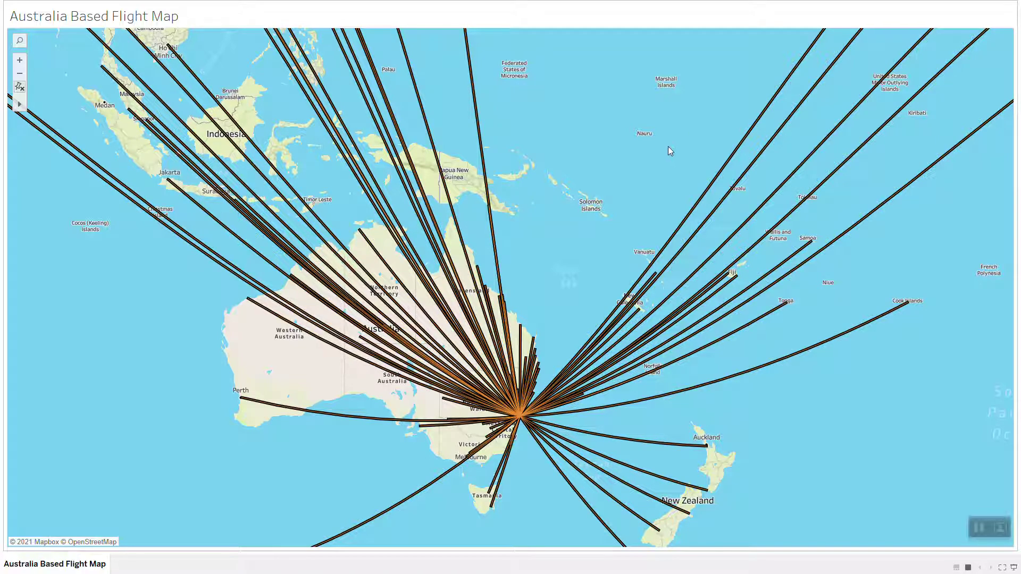
{"action": "key", "text": "Escape"}
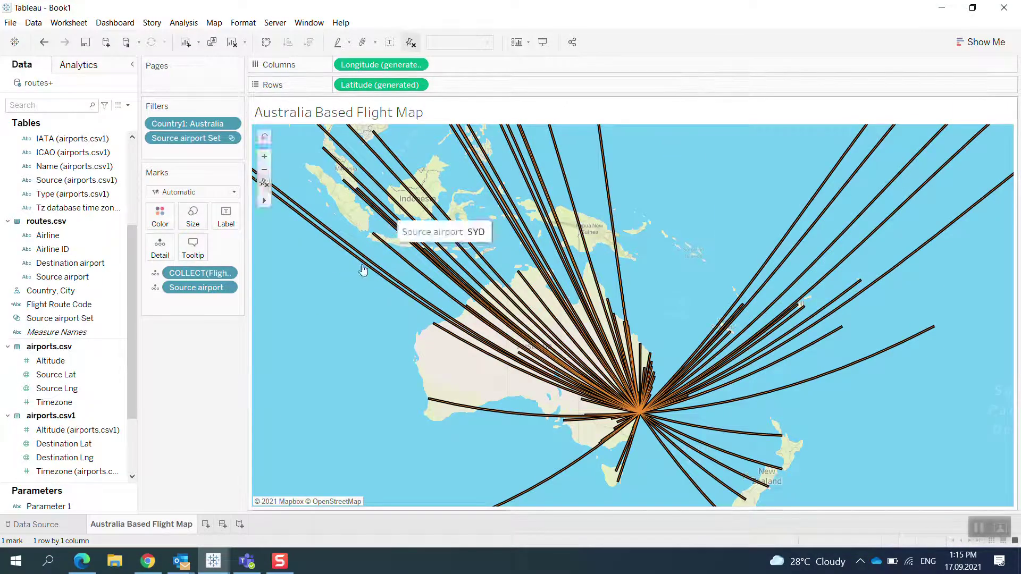
Switch to the blank Book2 workbook.
{"action": "left_click", "coordinate": [219, 562]}
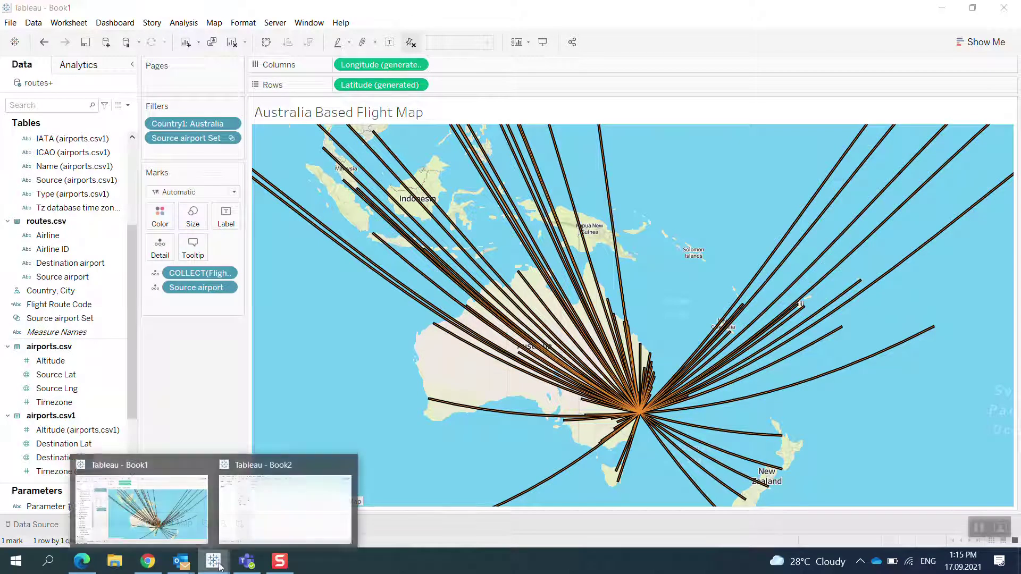
{"action": "left_click", "coordinate": [280, 527]}
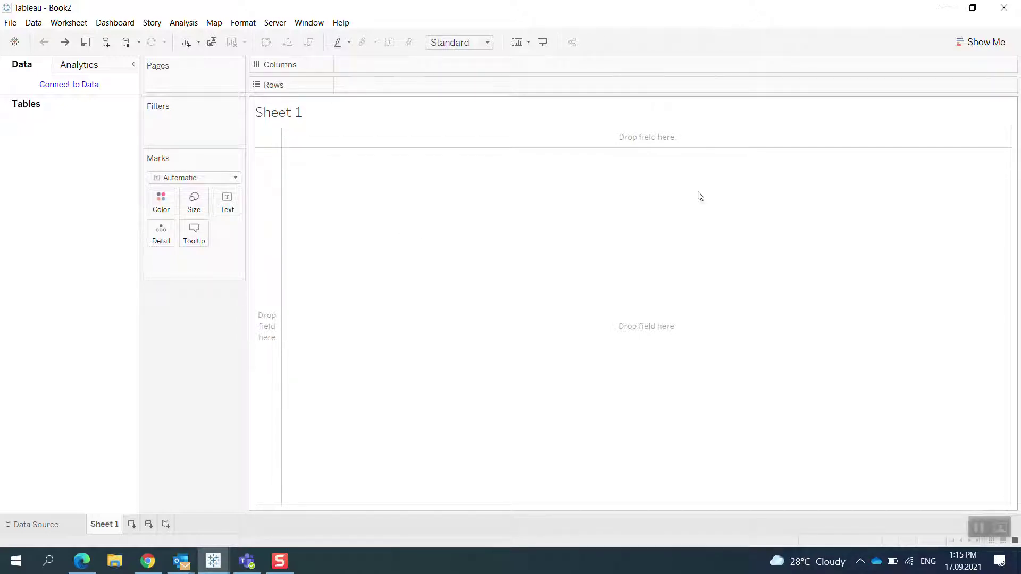
Switch to Edge to review the airports.csv and routes.csv tables of the Airports, Airlines, and Routes dataset, and return to Tableau.
{"action": "left_click", "coordinate": [82, 561]}
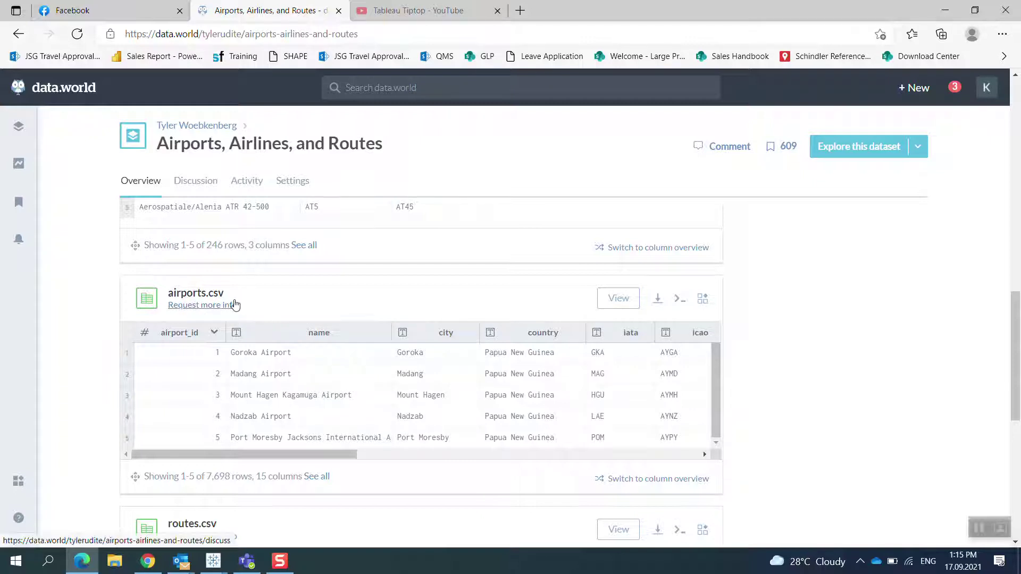
{"action": "scroll", "coordinate": [521, 367], "scroll_direction": "down", "scroll_amount": 3}
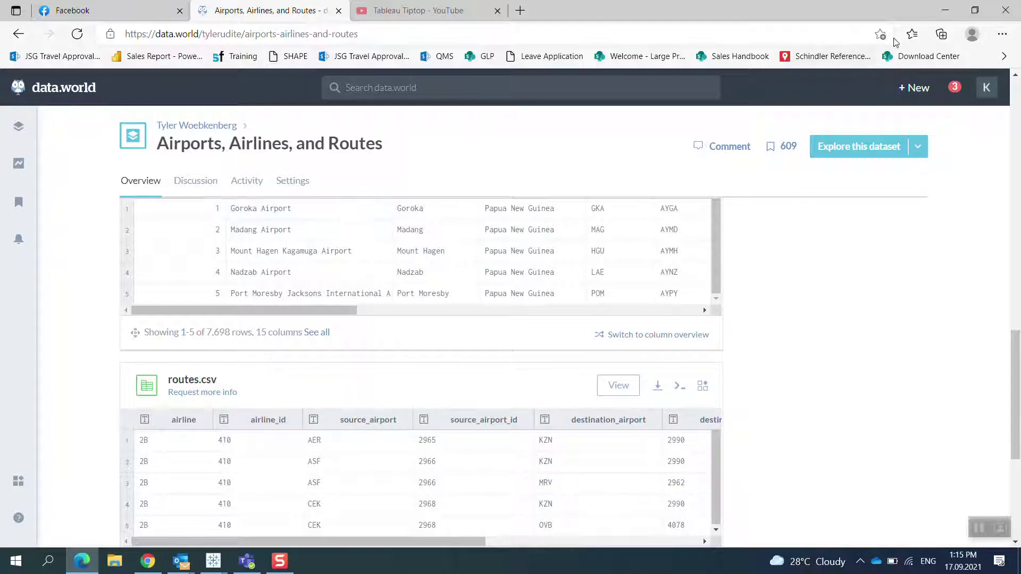
{"action": "left_click", "coordinate": [946, 11]}
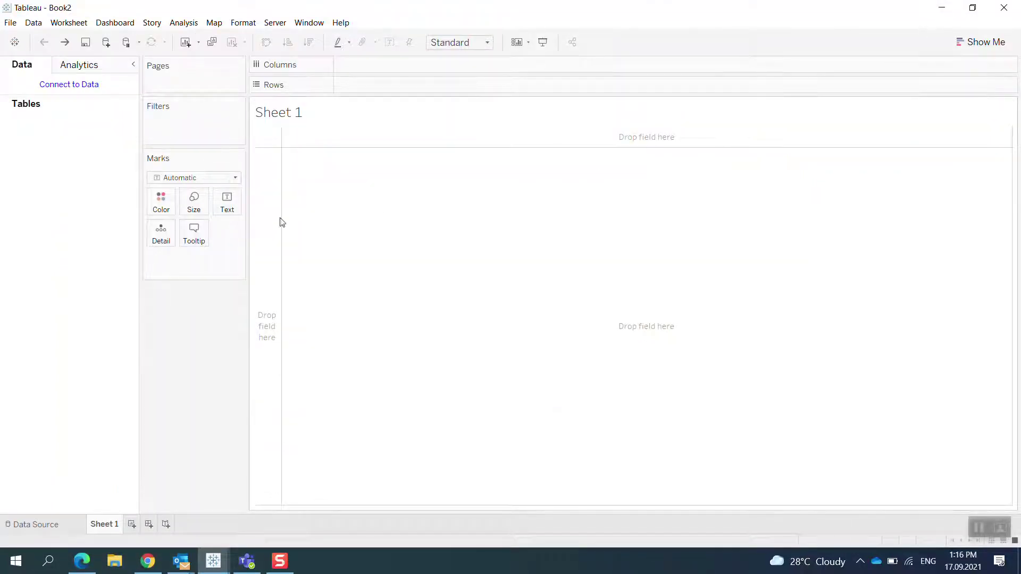
Open routes.csv from the Airlines Rounte folder on the Desktop as the data source.
{"action": "left_click", "coordinate": [74, 92]}
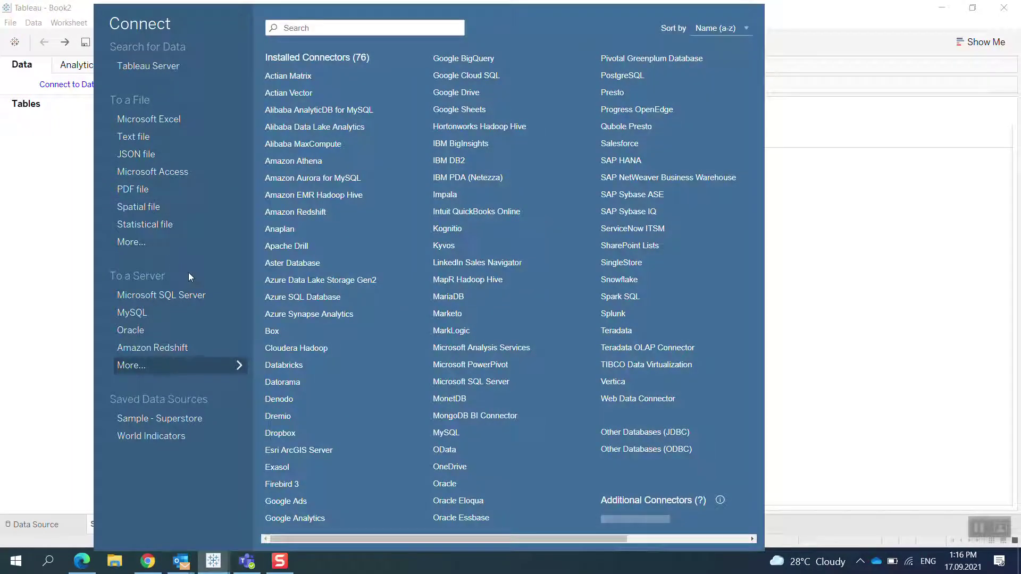
{"action": "left_click", "coordinate": [30, 148]}
{"action": "left_click", "coordinate": [10, 22]}
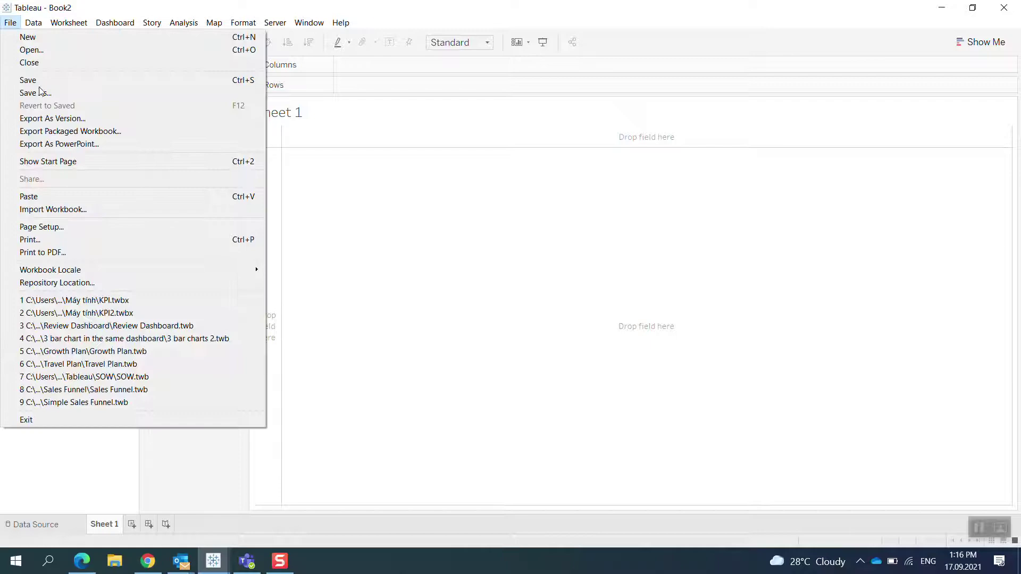
{"action": "left_click", "coordinate": [46, 52]}
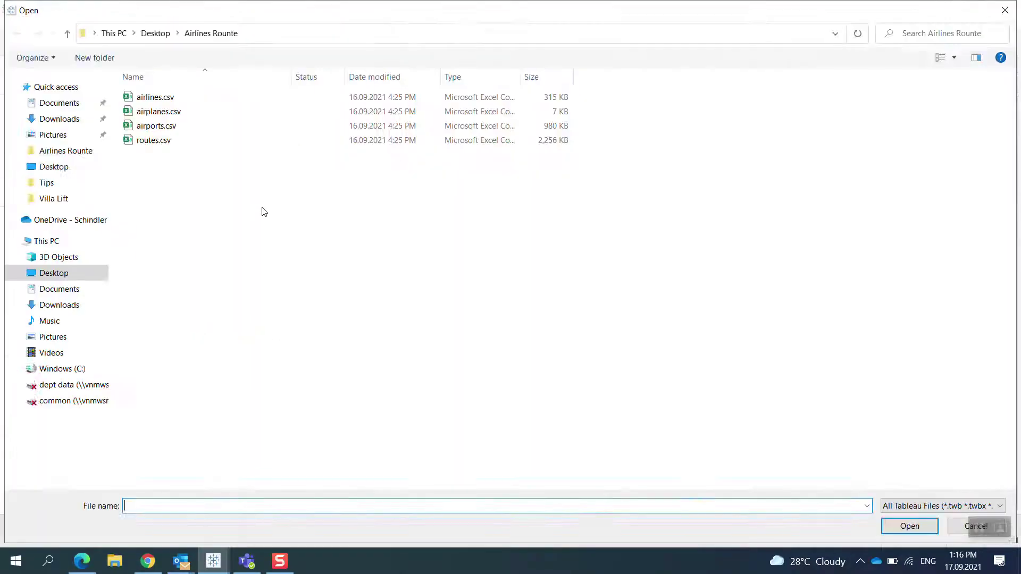
{"action": "left_click", "coordinate": [152, 143]}
{"action": "double_click", "coordinate": [152, 142]}
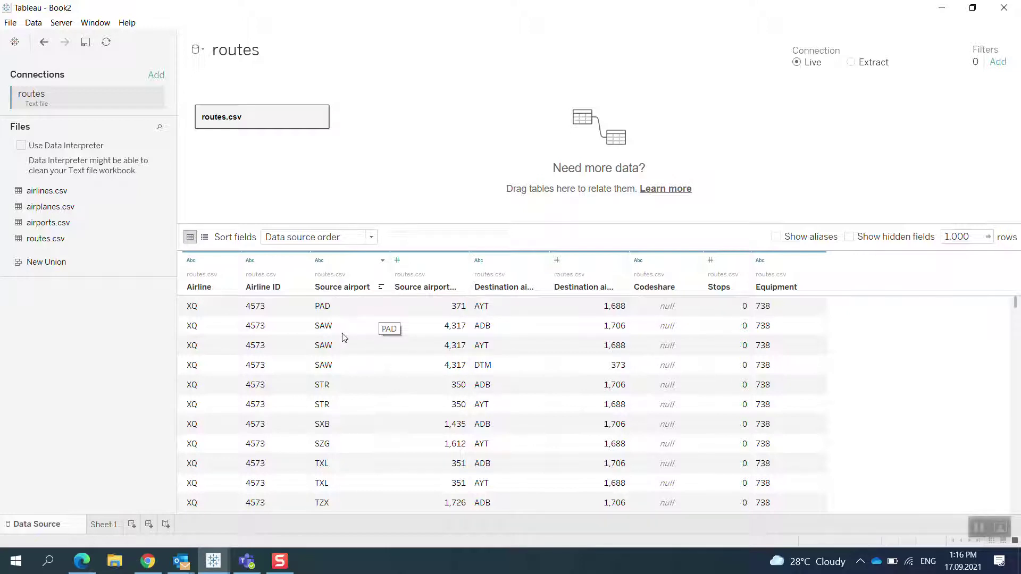
Add the airports.csv table beside routes.csv in the data model, without choosing matching fields.
{"action": "left_click", "coordinate": [58, 227]}
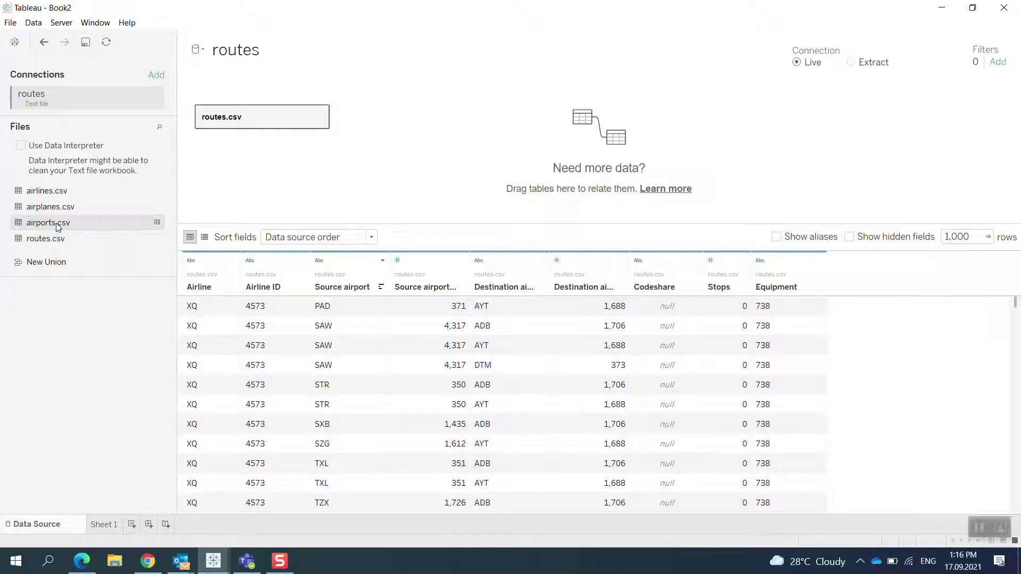
{"action": "double_click", "coordinate": [59, 226]}
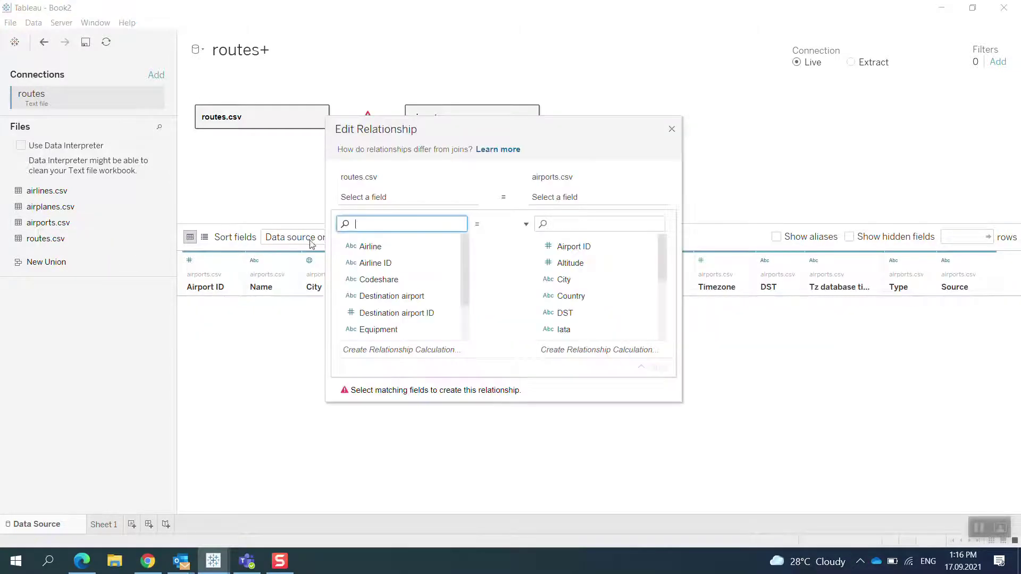
{"action": "left_click", "coordinate": [671, 128]}
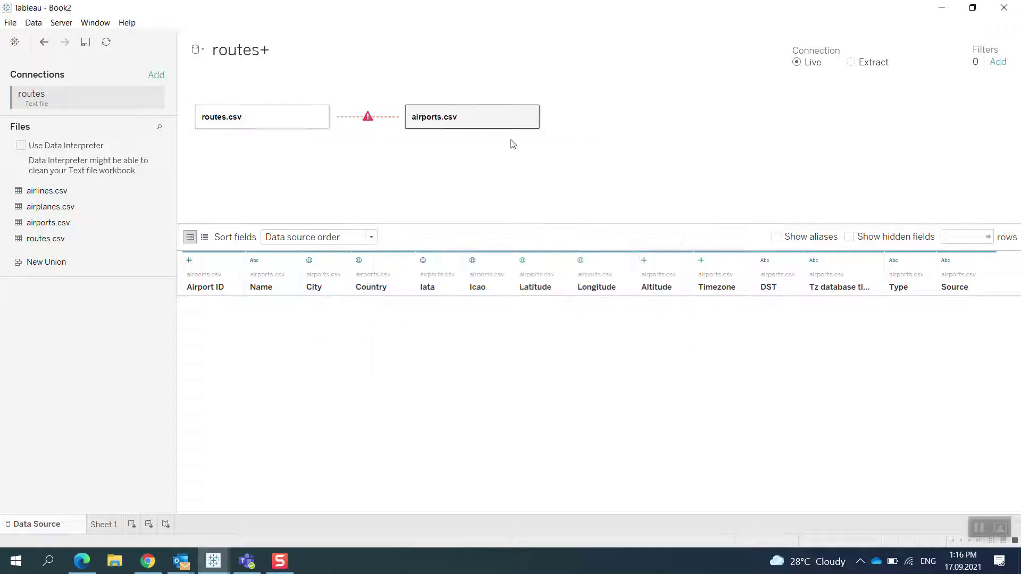
Relate routes.csv to airports.csv by matching the Source airport field with Iata.
{"action": "left_click", "coordinate": [529, 117]}
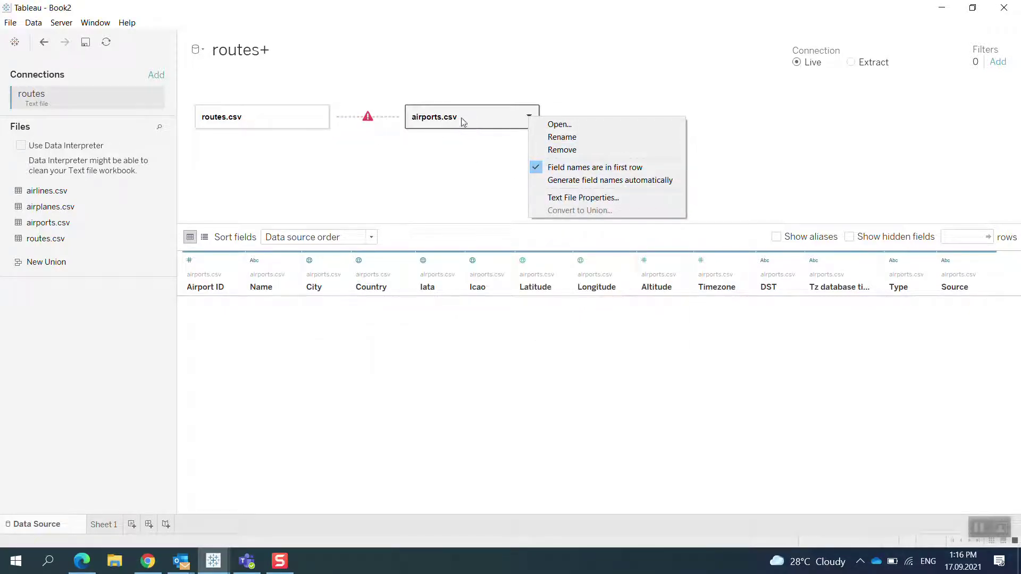
{"action": "left_click", "coordinate": [367, 117]}
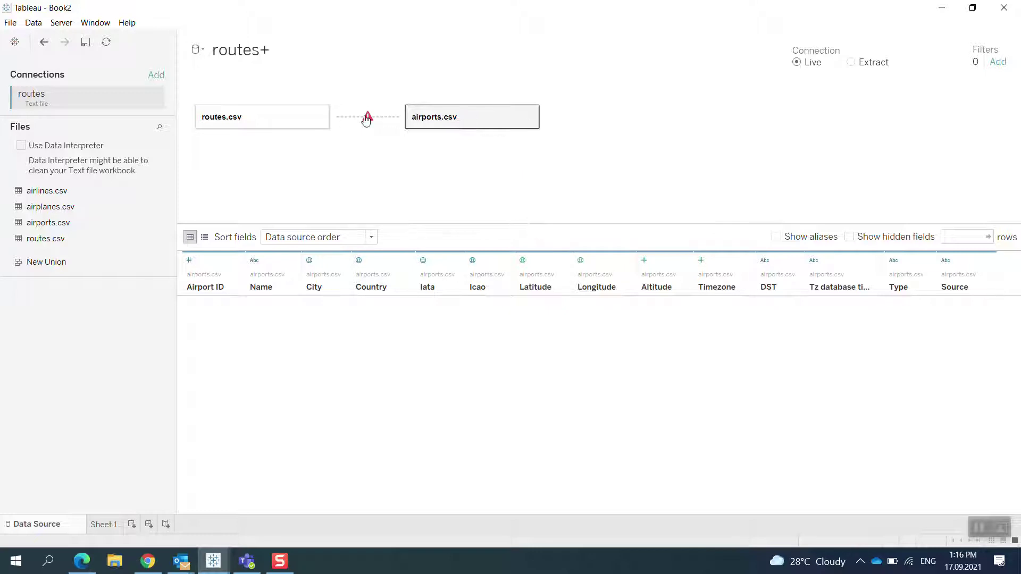
{"action": "left_click", "coordinate": [368, 117]}
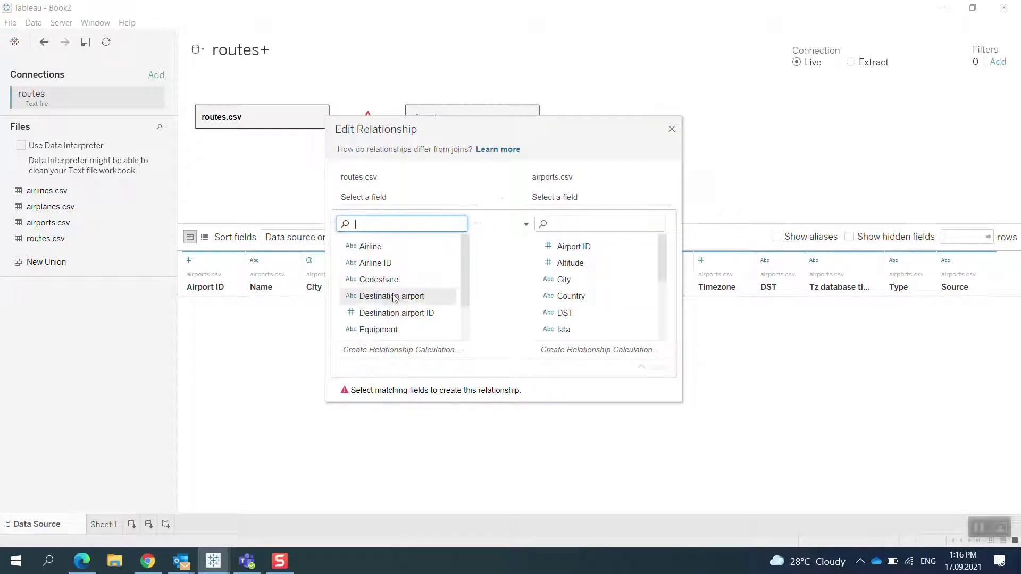
{"action": "scroll", "coordinate": [461, 309], "scroll_direction": "down", "scroll_amount": 3}
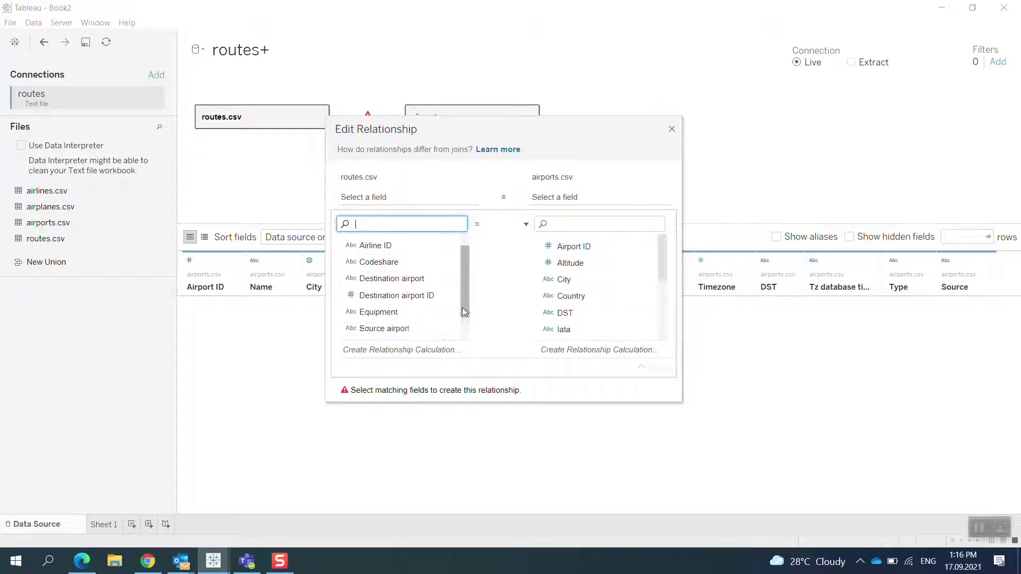
{"action": "left_click", "coordinate": [405, 297]}
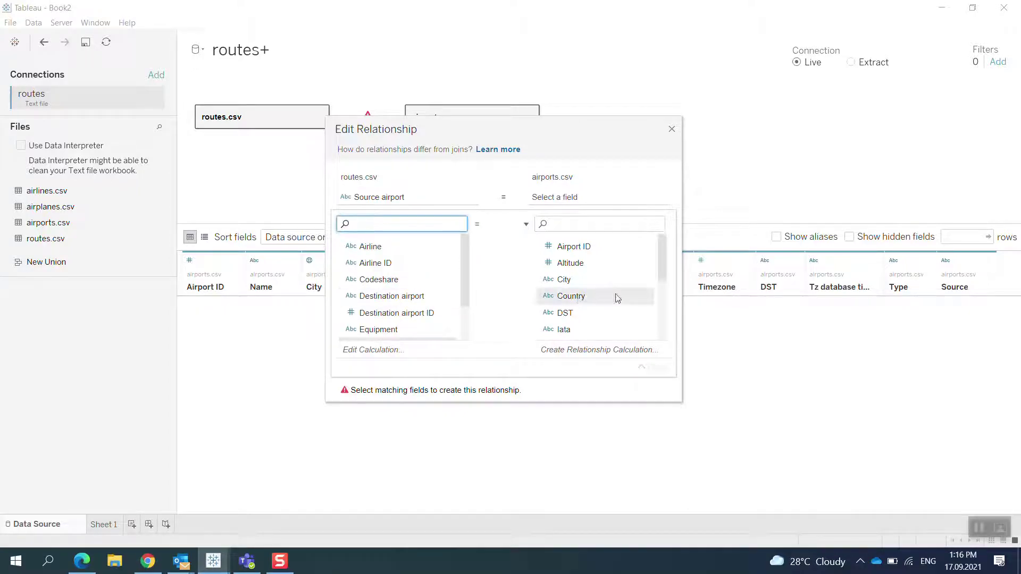
{"action": "mouse_move", "coordinate": [664, 265]}
{"action": "left_mouse_down"}
{"action": "mouse_move", "coordinate": [665, 323]}
{"action": "mouse_move", "coordinate": [663, 275]}
{"action": "left_mouse_up"}
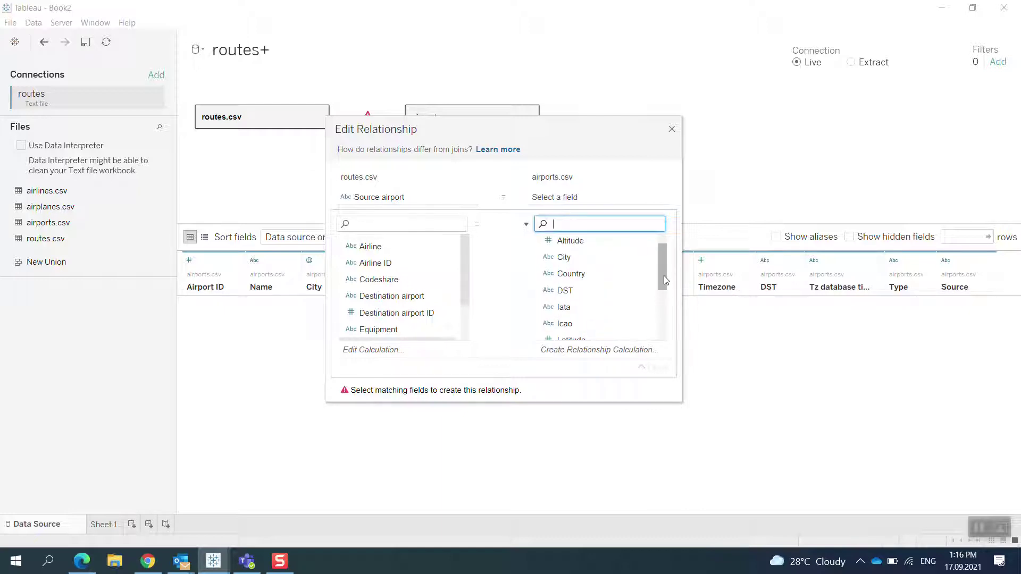
{"action": "left_click", "coordinate": [586, 302]}
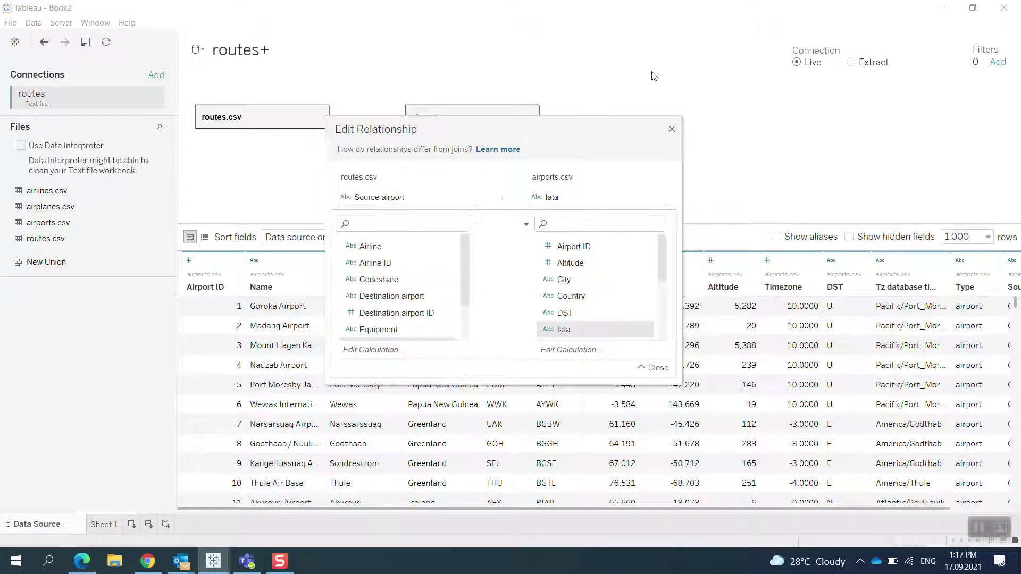
{"action": "left_click", "coordinate": [672, 131]}
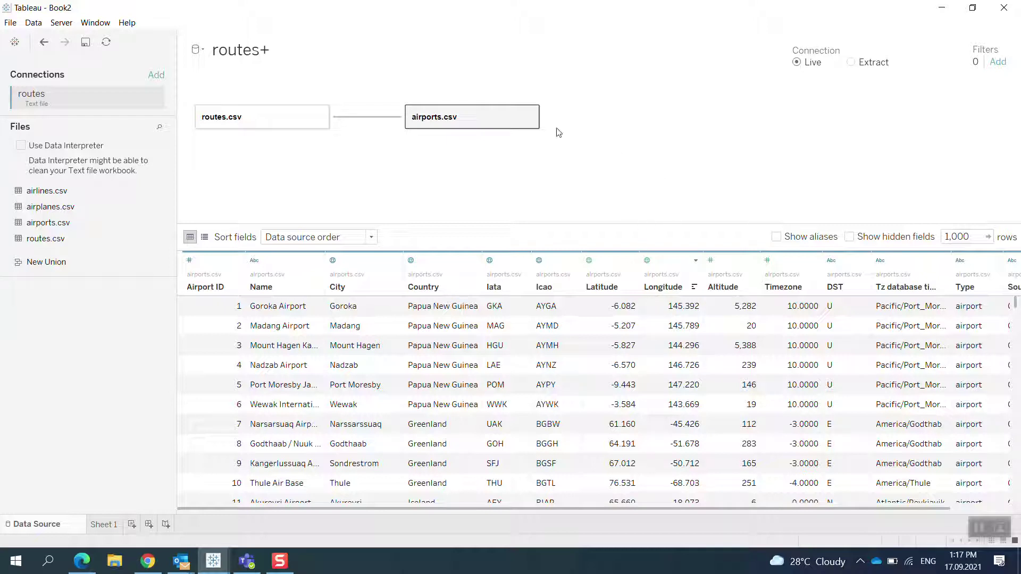
Remove the airports.csv table from the data model.
{"action": "left_click", "coordinate": [529, 117]}
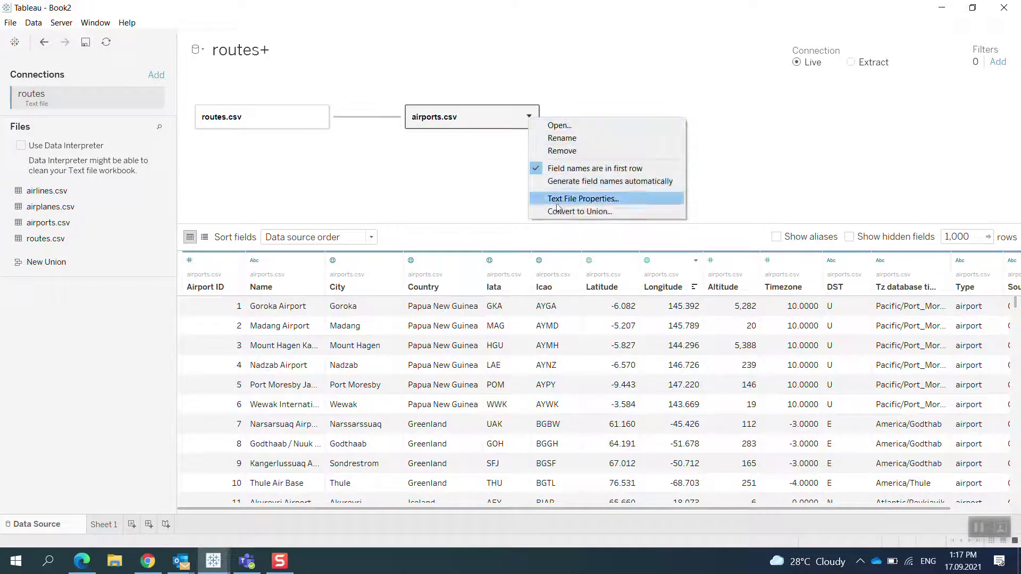
{"action": "left_click", "coordinate": [576, 154]}
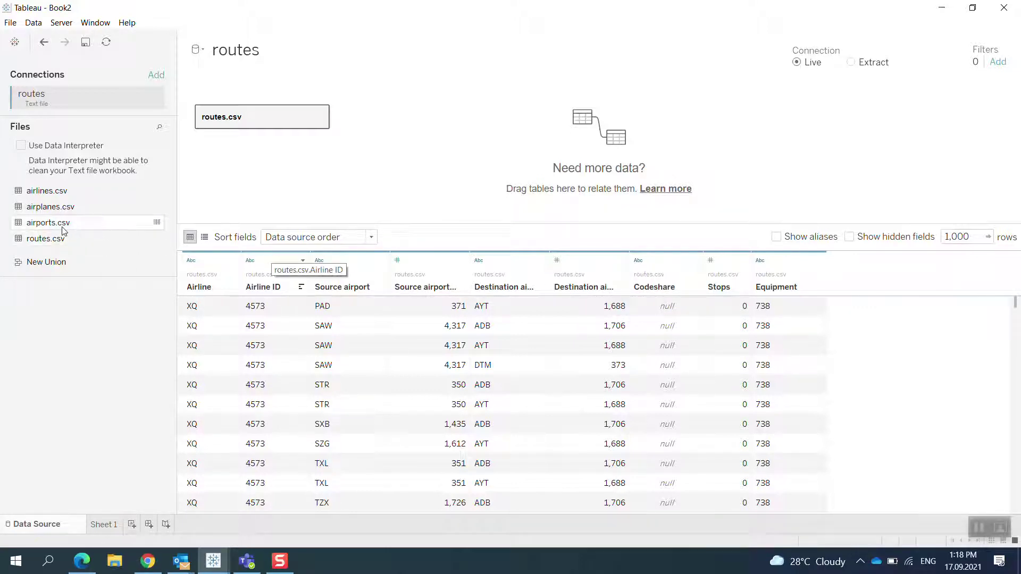
{"action": "mouse_move", "coordinate": [59, 223]}
{"action": "left_mouse_down"}
{"action": "mouse_move", "coordinate": [196, 231]}
{"action": "mouse_move", "coordinate": [51, 230]}
{"action": "left_mouse_up"}
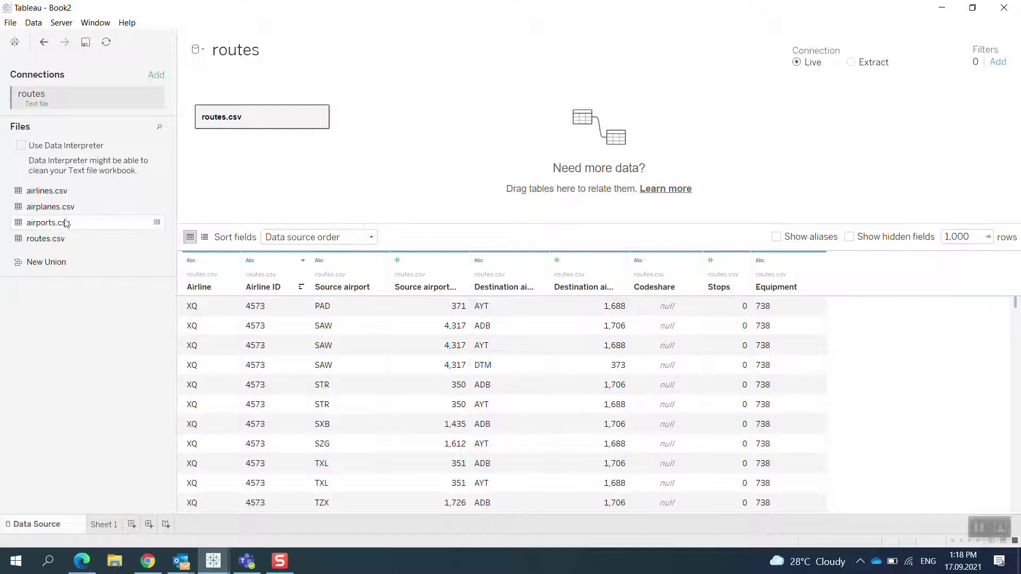
Open the routes.csv table's join level and inner join airports.csv on Source airport = Iata.
{"action": "double_click", "coordinate": [238, 124]}
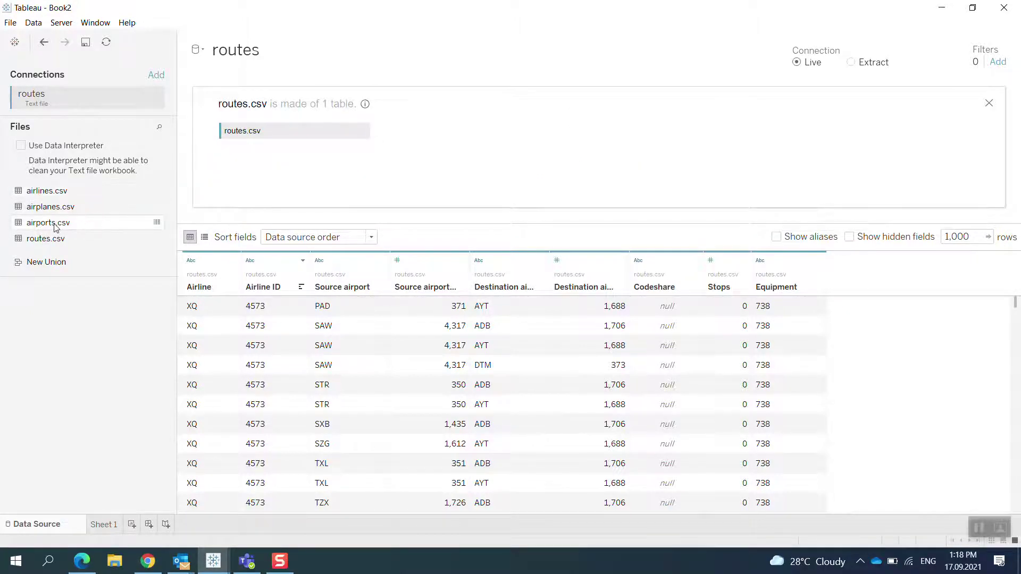
{"action": "left_click_drag", "start_coordinate": [53, 227], "coordinate": [426, 135]}
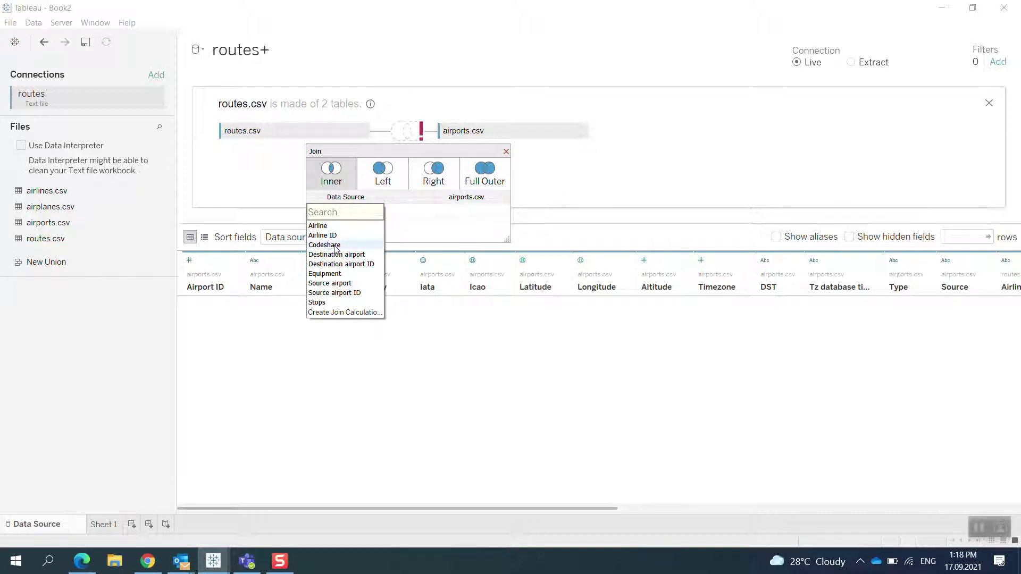
{"action": "left_click", "coordinate": [336, 284]}
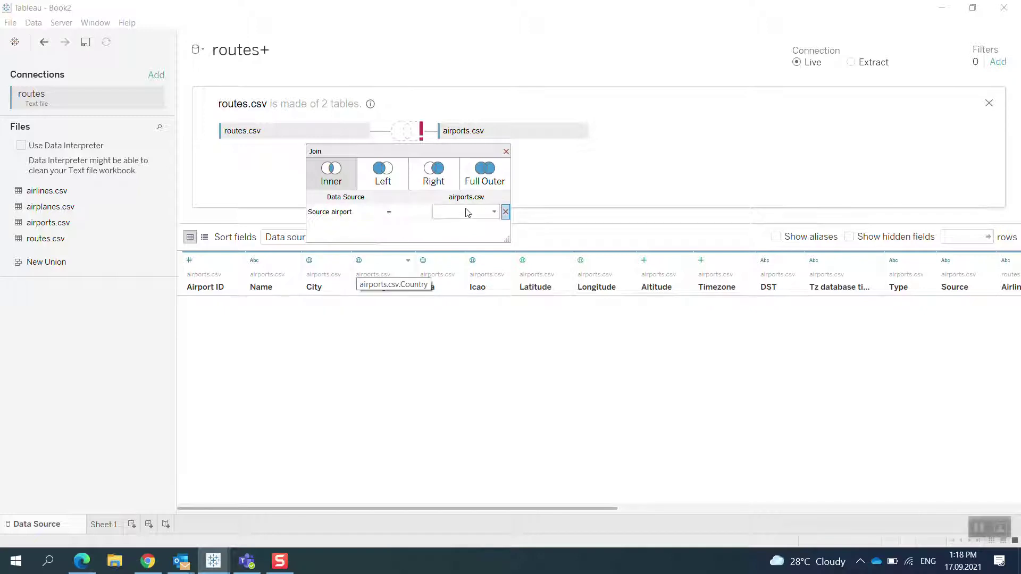
{"action": "left_click", "coordinate": [468, 215]}
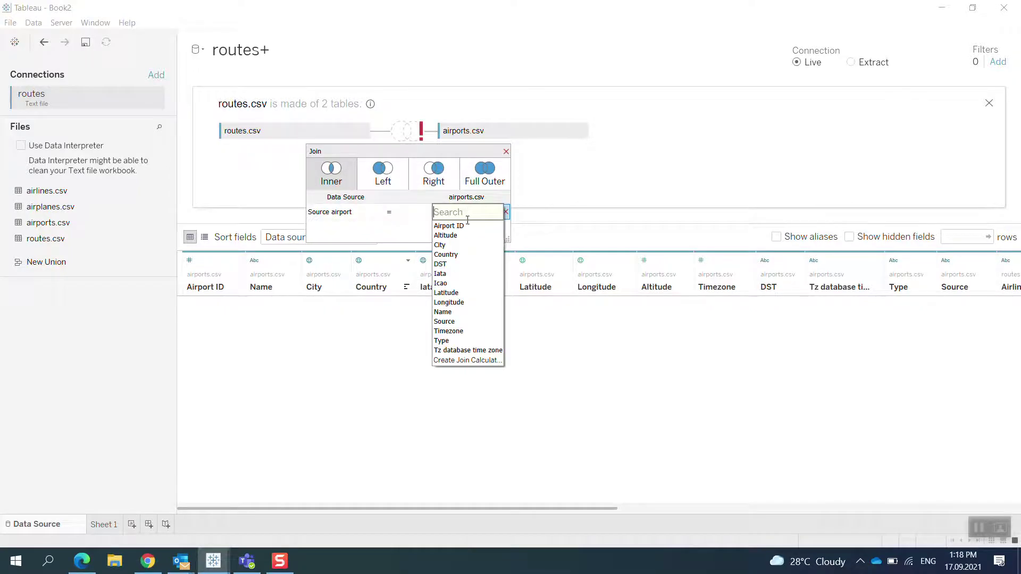
{"action": "left_click", "coordinate": [449, 275]}
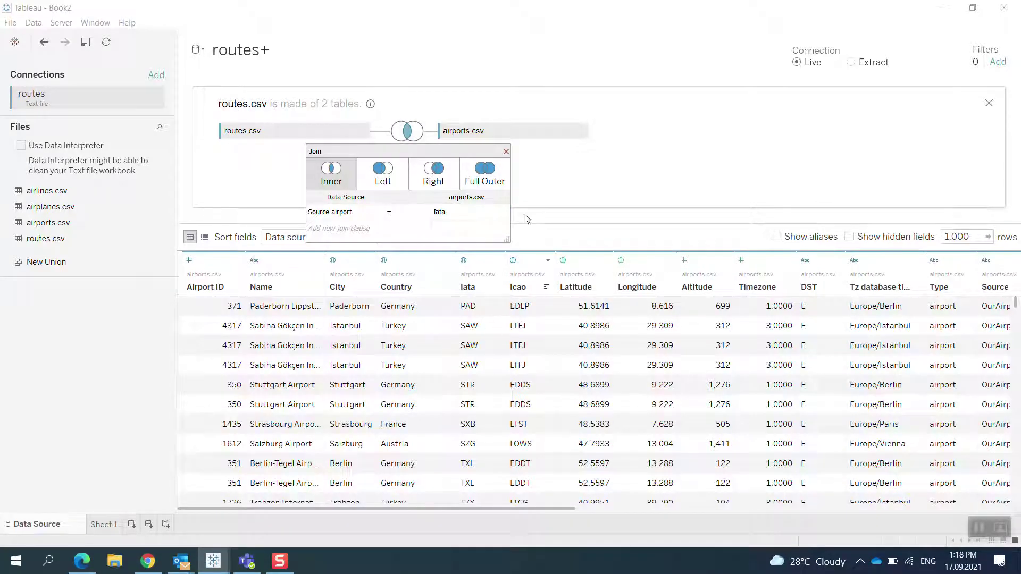
{"action": "left_click", "coordinate": [506, 152]}
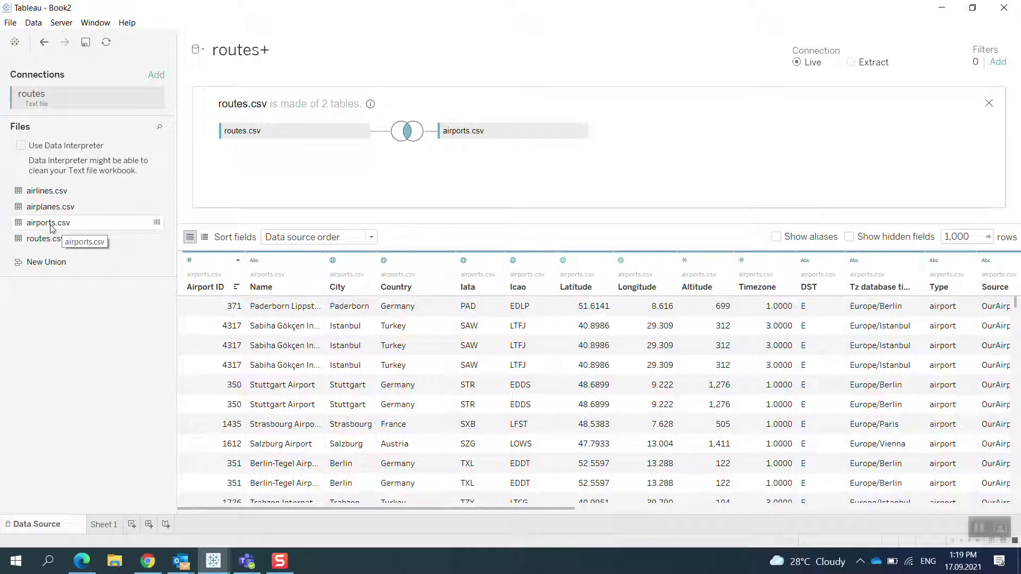
Add airports.csv a second time and inner join it to routes.csv on Destination airport = IATA (airports.csv1).
{"action": "left_click_drag", "start_coordinate": [52, 227], "coordinate": [456, 174]}
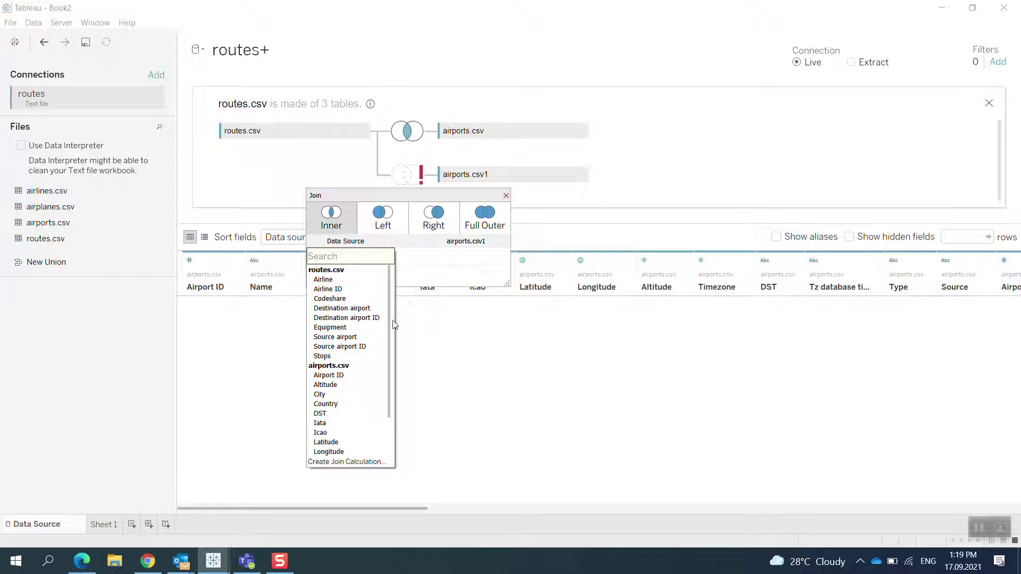
{"action": "left_click", "coordinate": [359, 308]}
{"action": "left_click", "coordinate": [451, 261]}
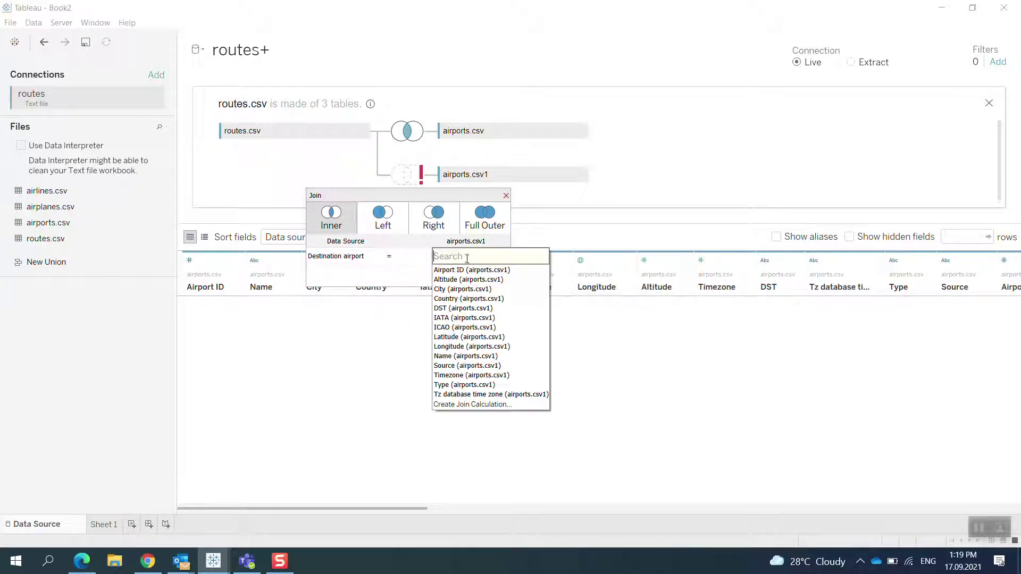
{"action": "left_click", "coordinate": [464, 320]}
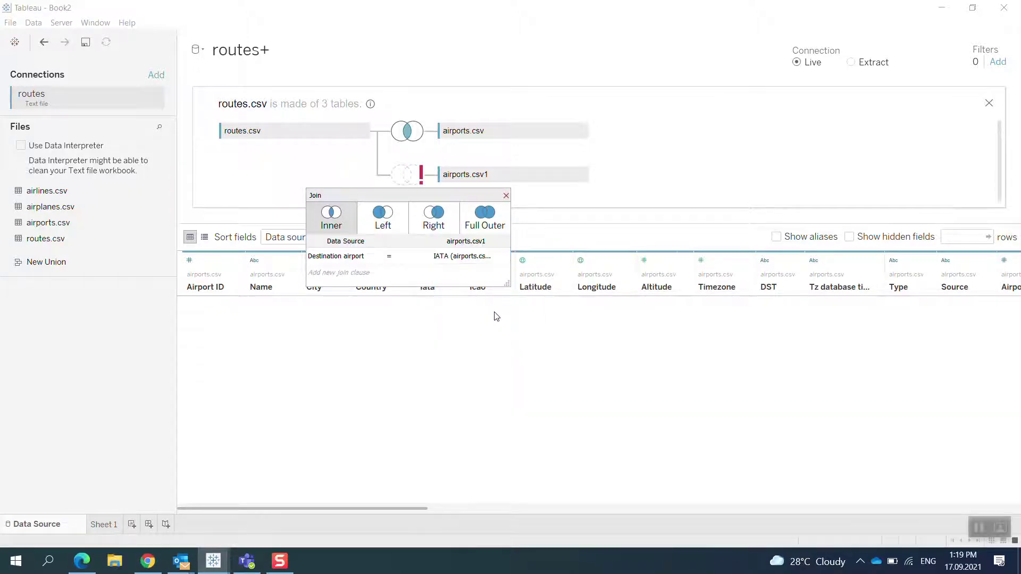
Close the join settings for airports.csv1 and open the Sheet 1 worksheet.
{"action": "left_click", "coordinate": [505, 196]}
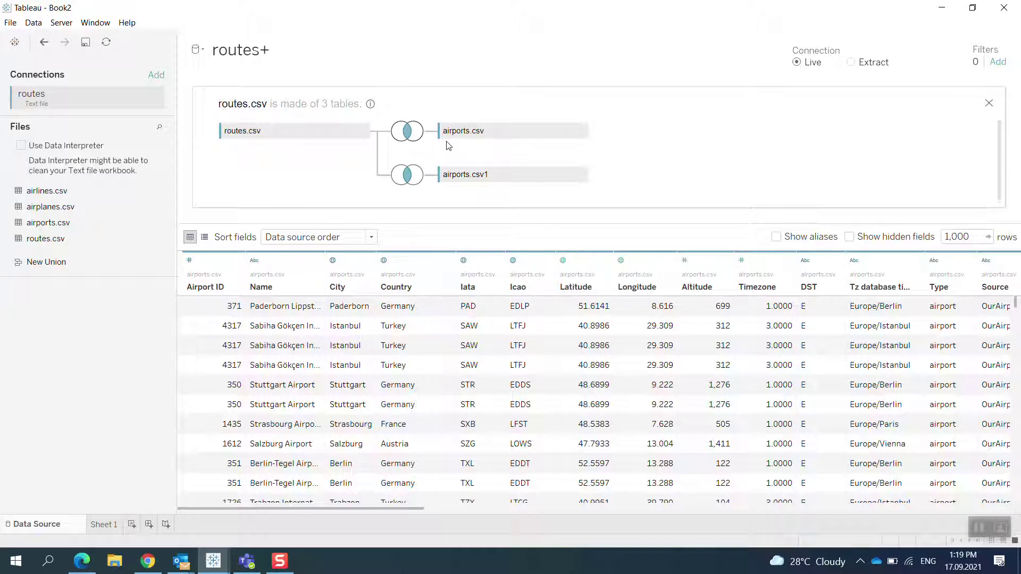
{"action": "mouse_move", "coordinate": [404, 144]}
{"action": "left_click", "coordinate": [104, 525]}
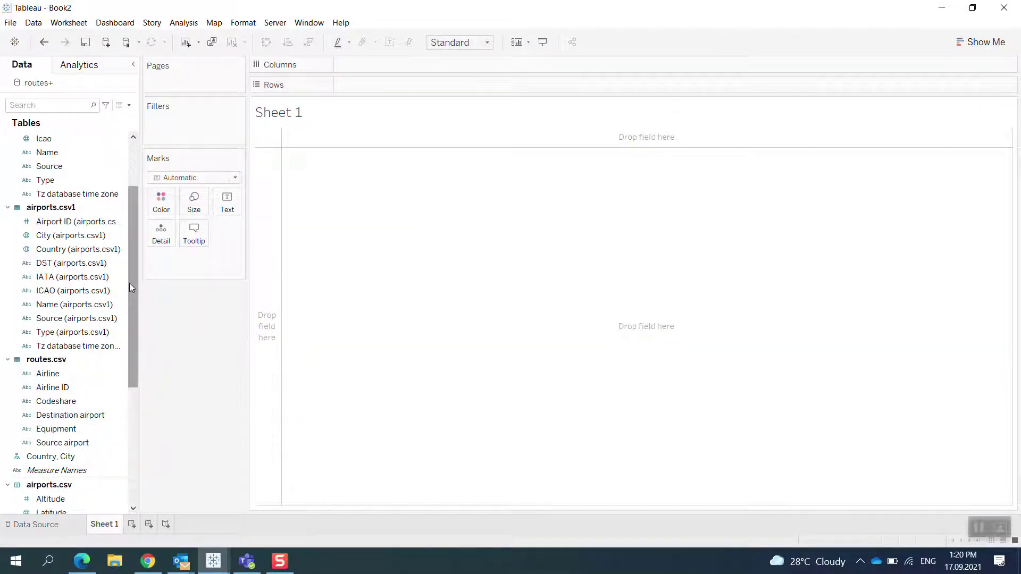
Rename the Latitude field in the airports.csv table as Source Lat.
{"action": "left_click_drag", "start_coordinate": [129, 283], "coordinate": [136, 409]}
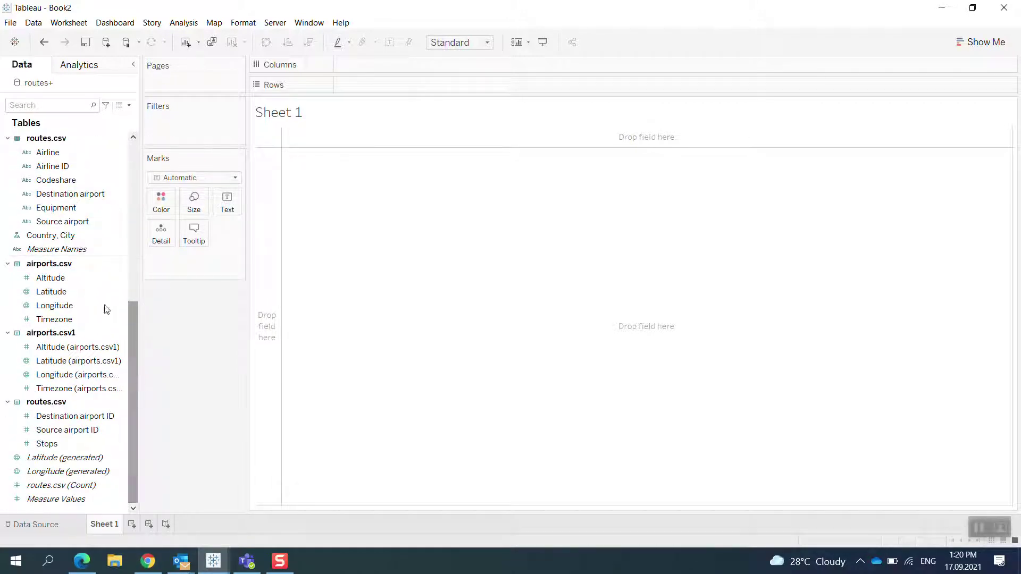
{"action": "right_click", "coordinate": [58, 293]}
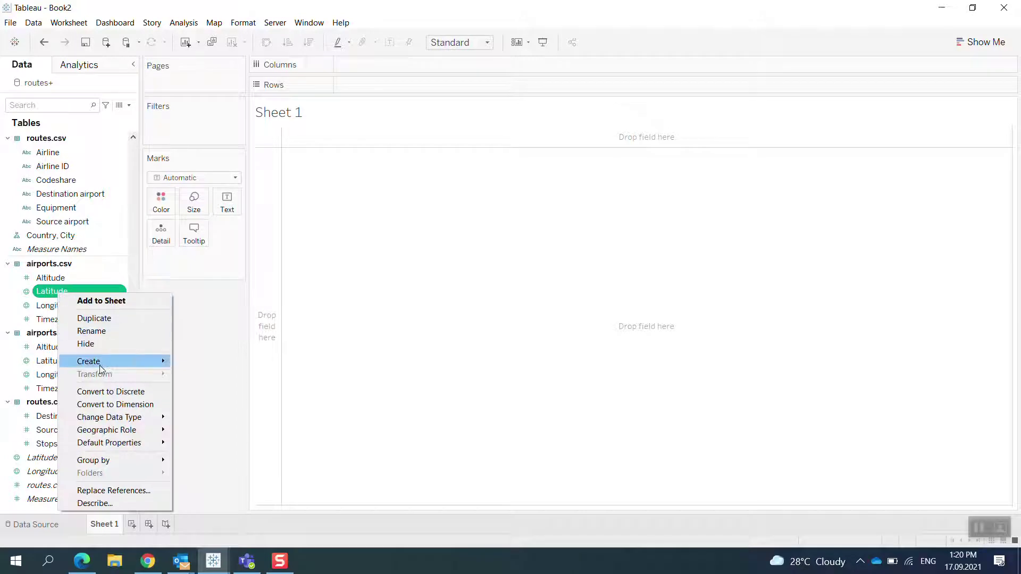
{"action": "left_click", "coordinate": [101, 331]}
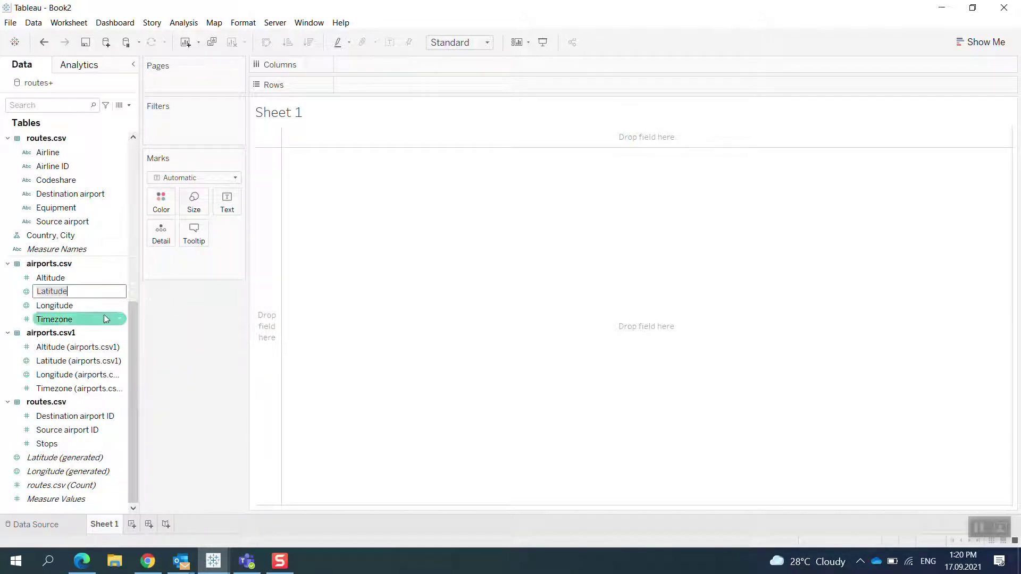
{"action": "left_click", "coordinate": [52, 291]}
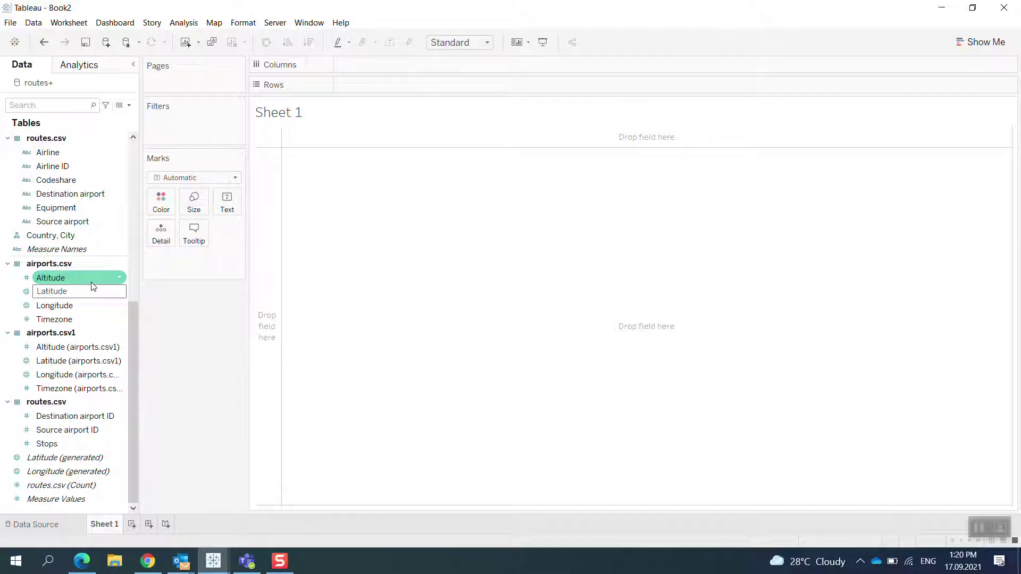
{"action": "type", "text": "Source"}
{"action": "key", "text": "BackSpace"}
{"action": "key", "text": "BackSpace"}
{"action": "key", "text": "BackSpace"}
{"action": "key", "text": "BackSpace"}
{"action": "key", "text": "BackSpace"}
{"action": "key", "text": "Return"}
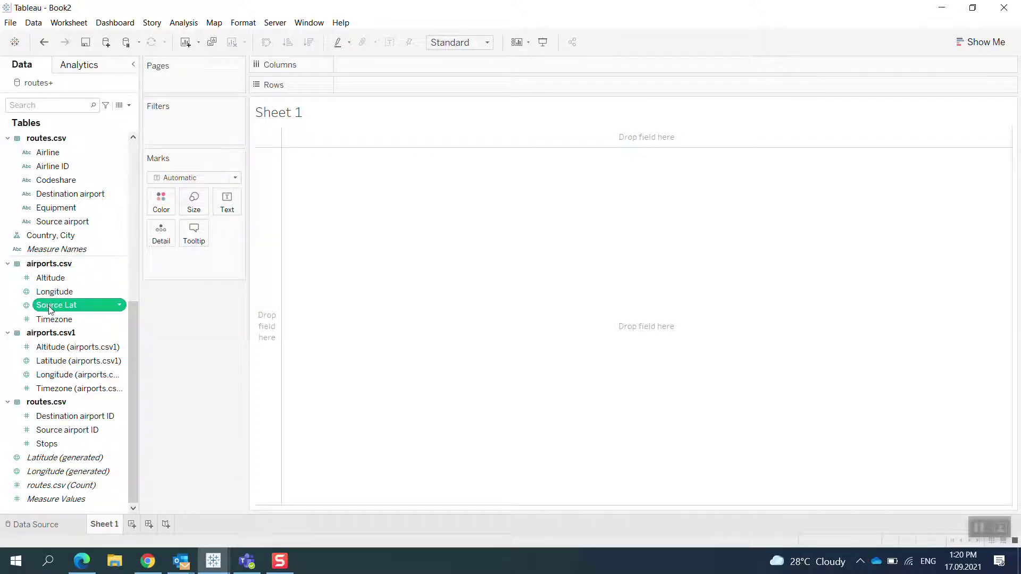
Rename the Longitude field in the airports.csv table as Source Lng.
{"action": "right_click", "coordinate": [49, 307]}
{"action": "right_click", "coordinate": [50, 293]}
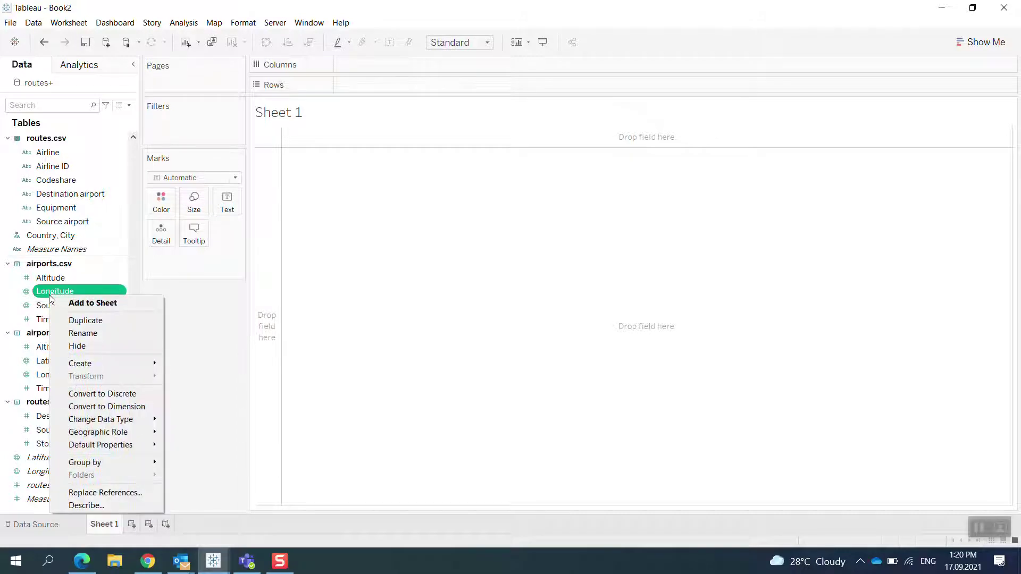
{"action": "left_click", "coordinate": [98, 331]}
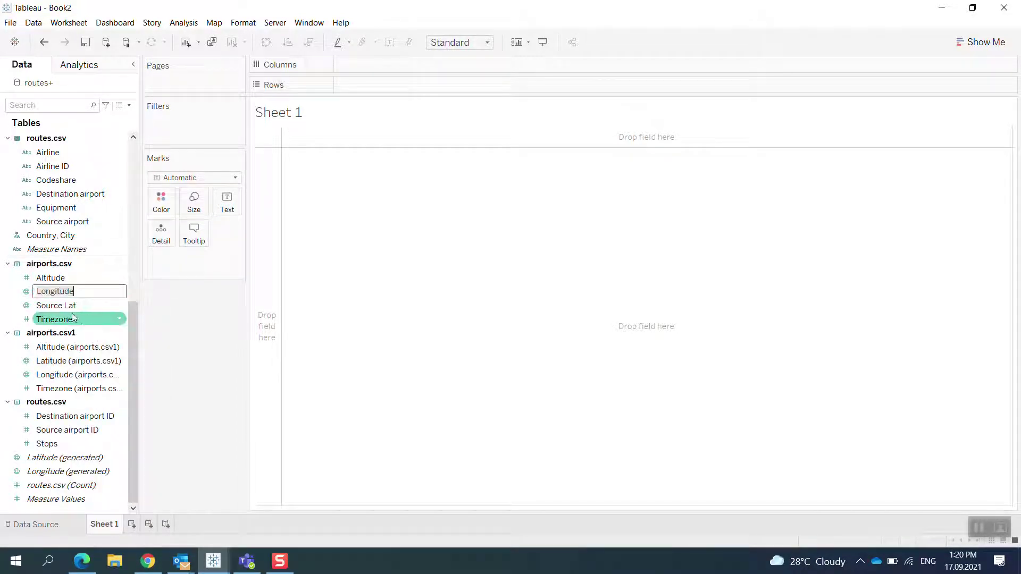
{"action": "key", "text": "Home"}
{"action": "type", "text": "Source"}
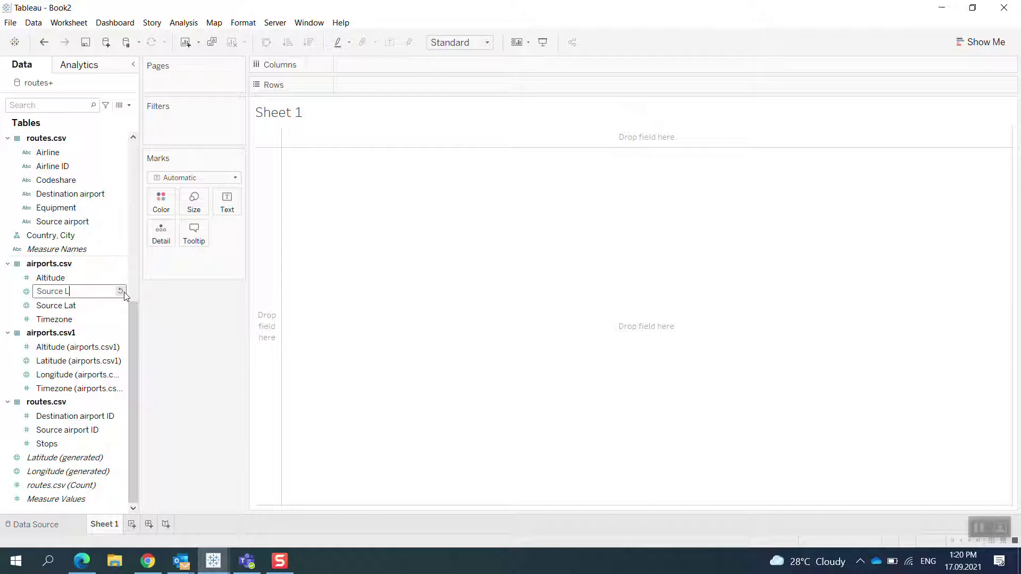
{"action": "key", "text": "Return"}
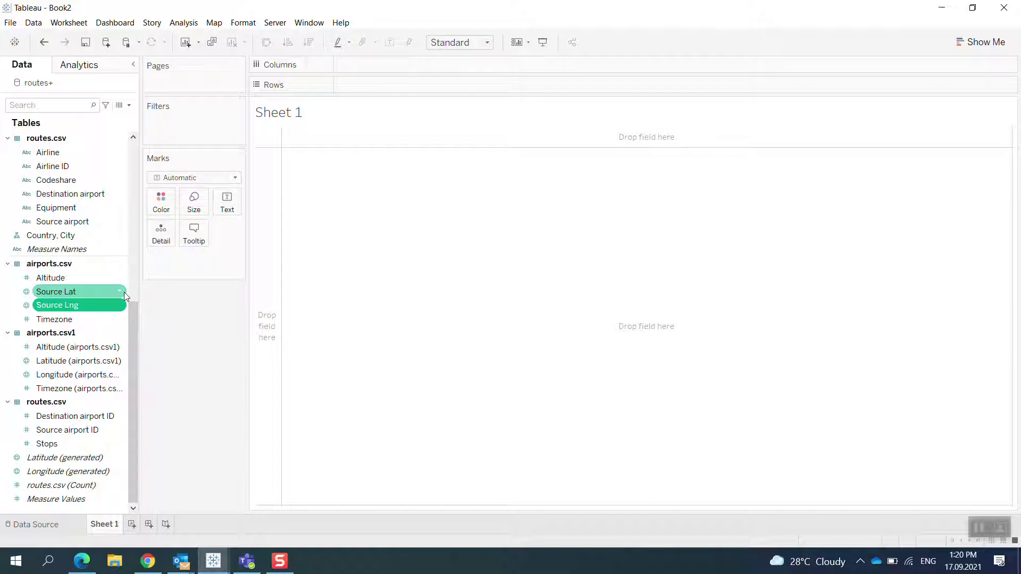
Rename the Latitude field in the airports.csv1 table as Destination Lat.
{"action": "right_click", "coordinate": [63, 362]}
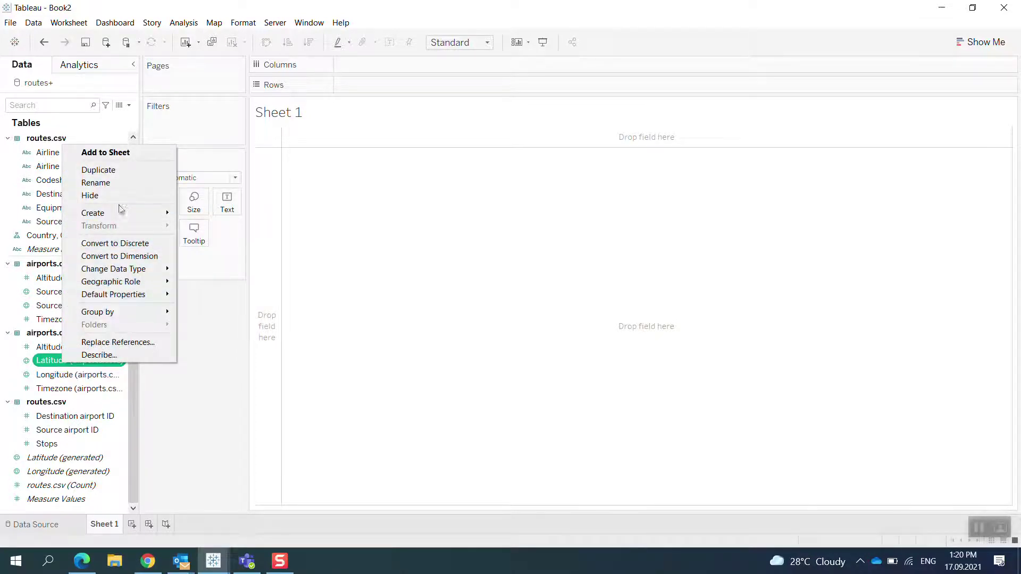
{"action": "left_click", "coordinate": [96, 183]}
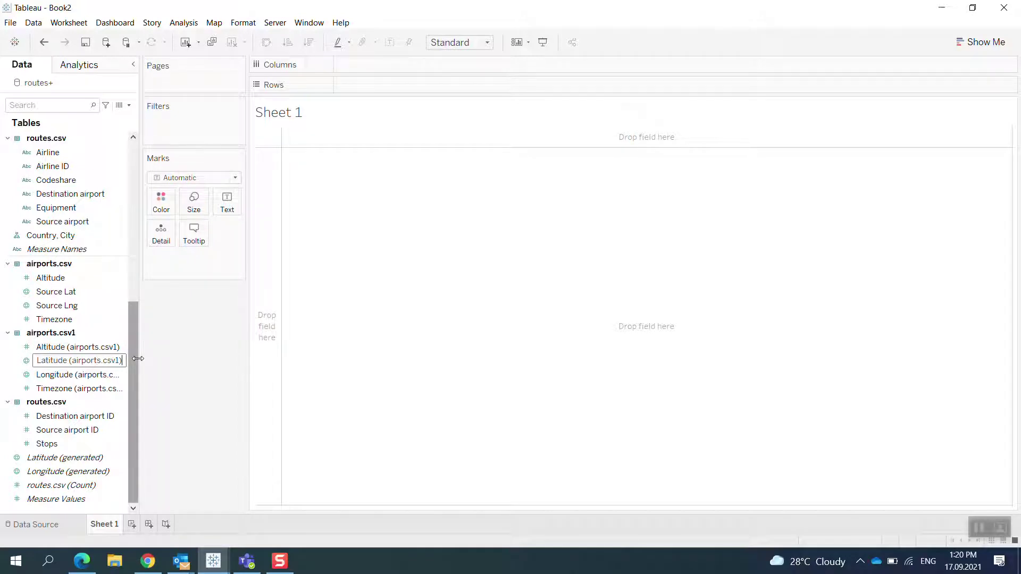
{"action": "key", "text": "BackSpace"}
{"action": "key", "text": "BackSpace"}
{"action": "key", "text": "BackSpace"}
{"action": "key", "text": "BackSpace"}
{"action": "key", "text": "BackSpace"}
{"action": "key", "text": "BackSpace"}
{"action": "key", "text": "BackSpace"}
{"action": "key", "text": "BackSpace"}
{"action": "key", "text": "BackSpace"}
{"action": "key", "text": "BackSpace"}
{"action": "key", "text": "BackSpace"}
{"action": "key", "text": "BackSpace"}
{"action": "key", "text": "BackSpace"}
{"action": "key", "text": "BackSpace"}
{"action": "key", "text": "BackSpace"}
{"action": "key", "text": "BackSpace"}
{"action": "key", "text": "BackSpace"}
{"action": "key", "text": "BackSpace"}
{"action": "key", "text": "BackSpace"}
{"action": "key", "text": "BackSpace"}
{"action": "key", "text": "Return"}
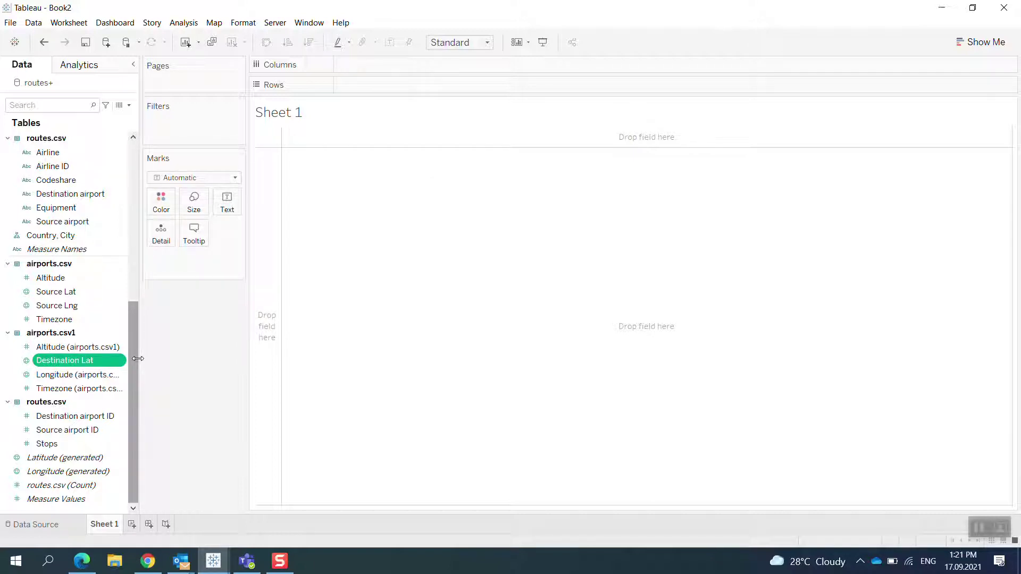
Rename the Longitude field in the airports.csv1 table as Destination Lng.
{"action": "right_click", "coordinate": [77, 379]}
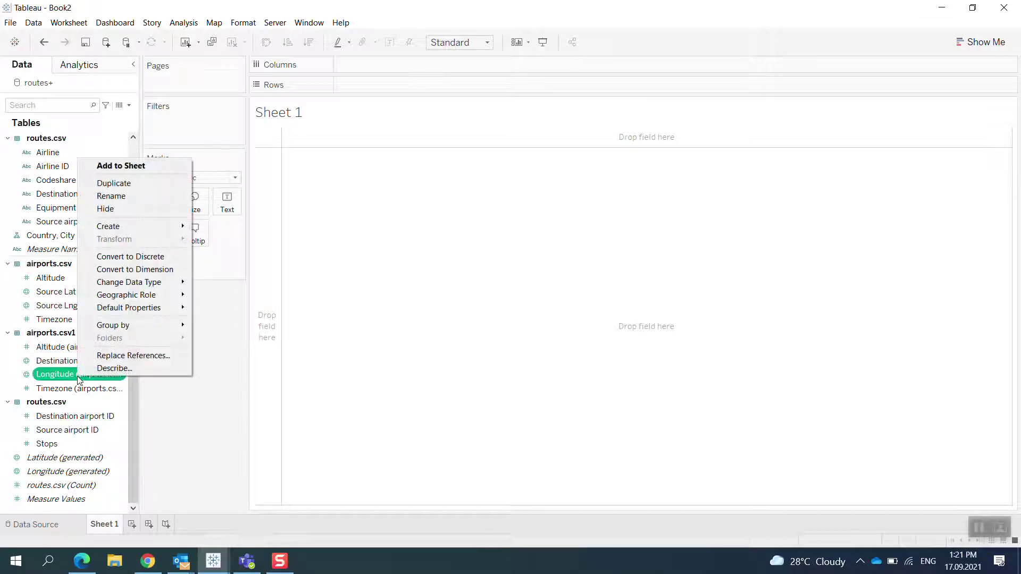
{"action": "left_click", "coordinate": [111, 196]}
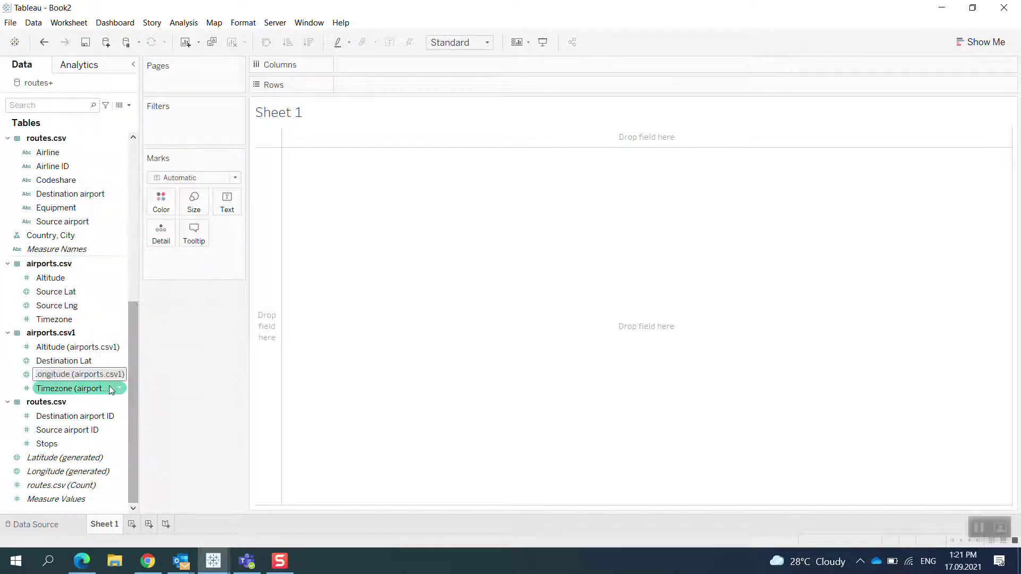
{"action": "type", "text": "Dest"}
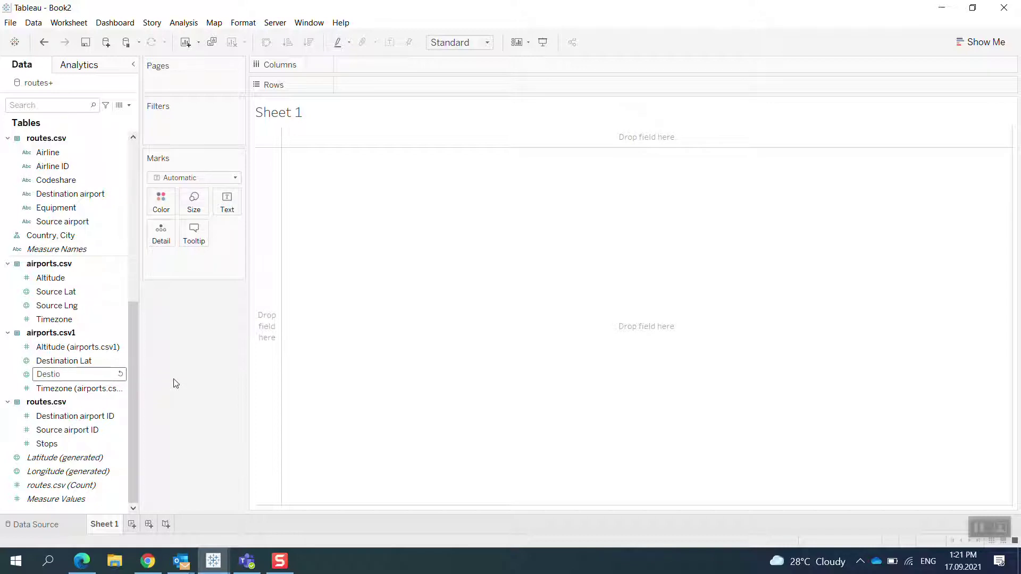
{"action": "type", "text": "ination Lng"}
{"action": "key", "text": "Return"}
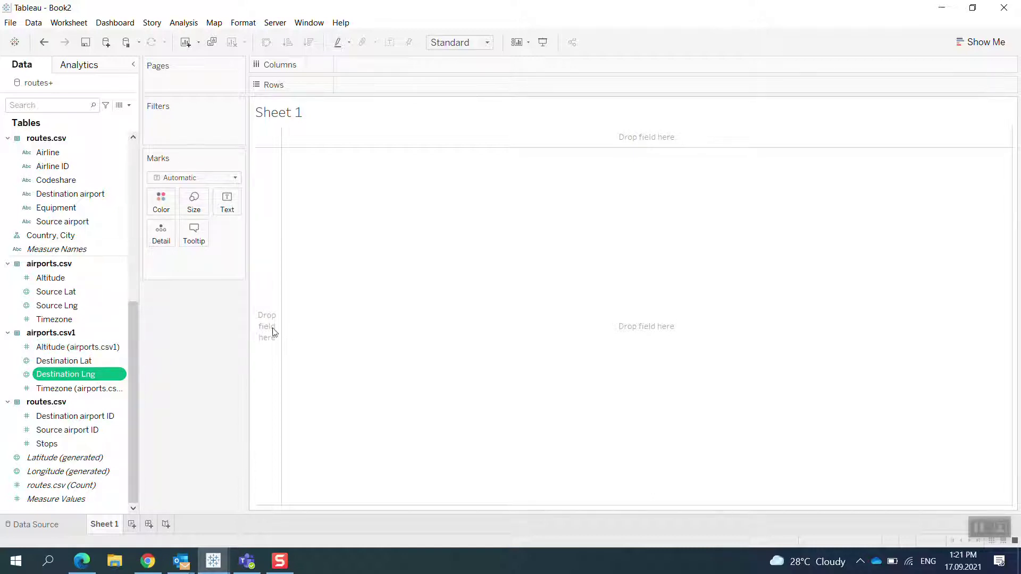
Create a calculated field named Source Point and start its formula with the MAKEPOINT function.
{"action": "left_click", "coordinate": [128, 105]}
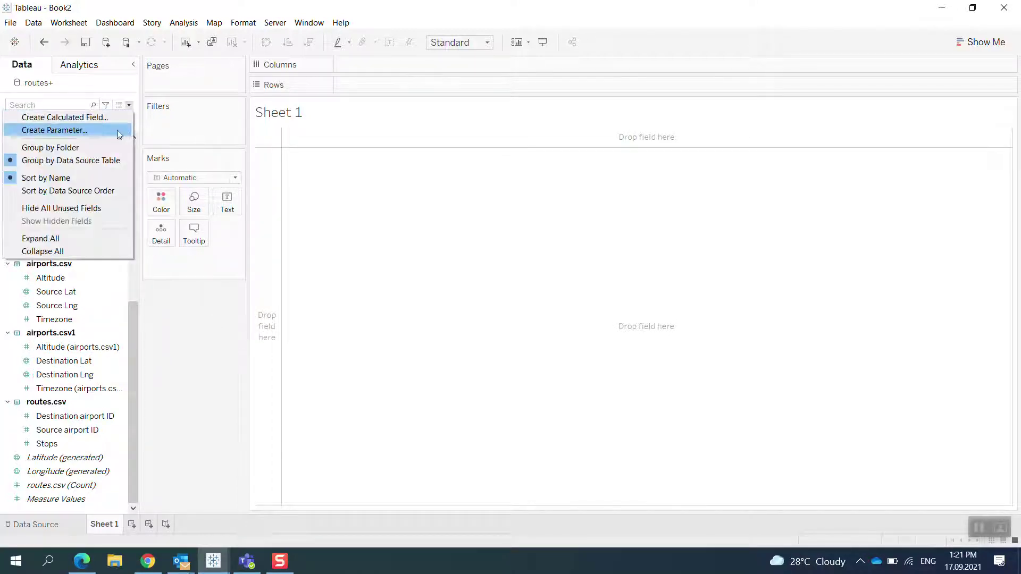
{"action": "left_click", "coordinate": [95, 118]}
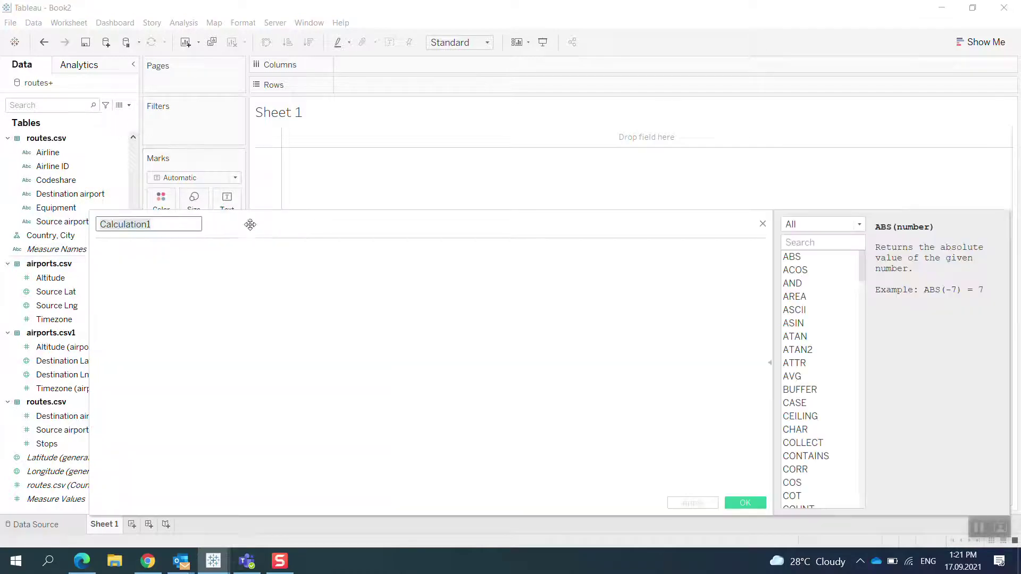
{"action": "type", "text": "Sourc"}
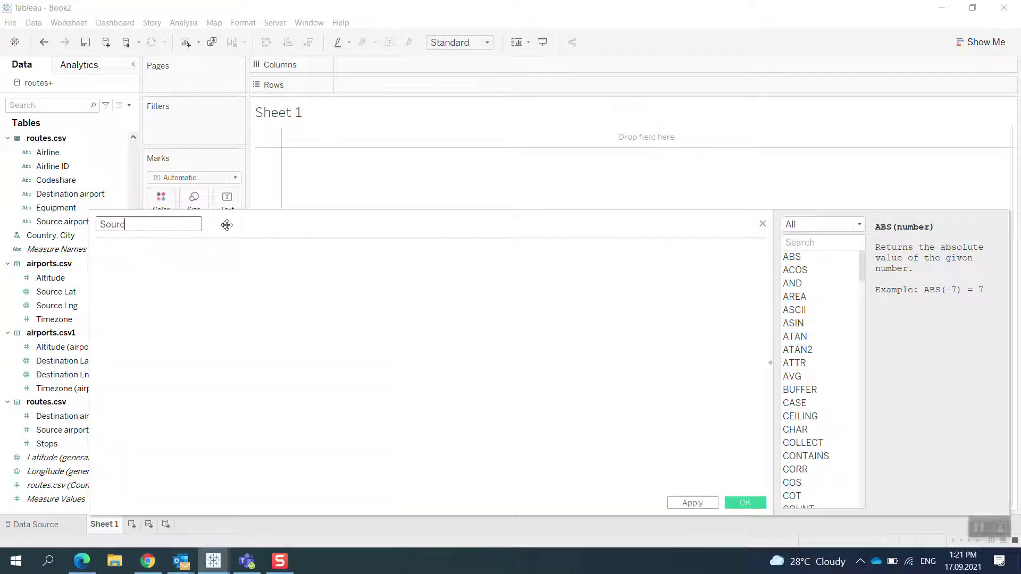
{"action": "type", "text": "e Poinb"}
{"action": "left_click", "coordinate": [127, 254]}
{"action": "type", "text": "Makepoint"}
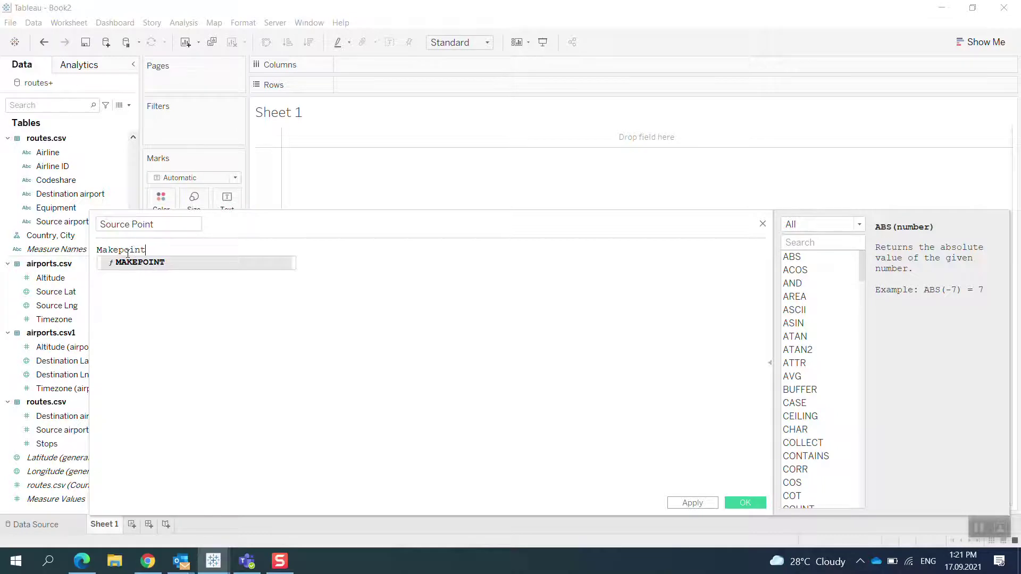
{"action": "key", "text": "Return"}
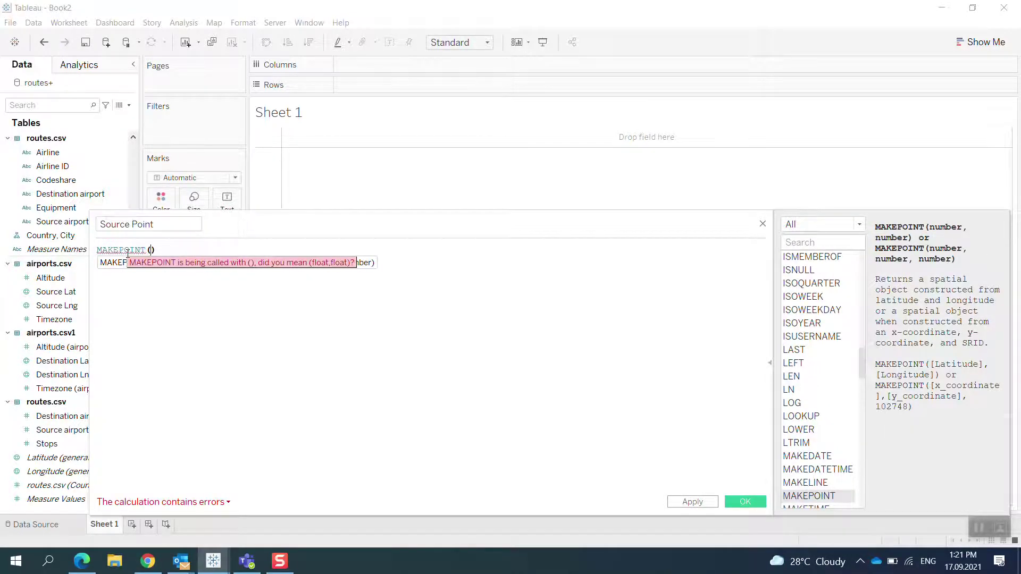
Give MAKEPOINT the arguments [Source Lat],[Source Lng] and save the Source Point calculation.
{"action": "type", "text": "sour"}
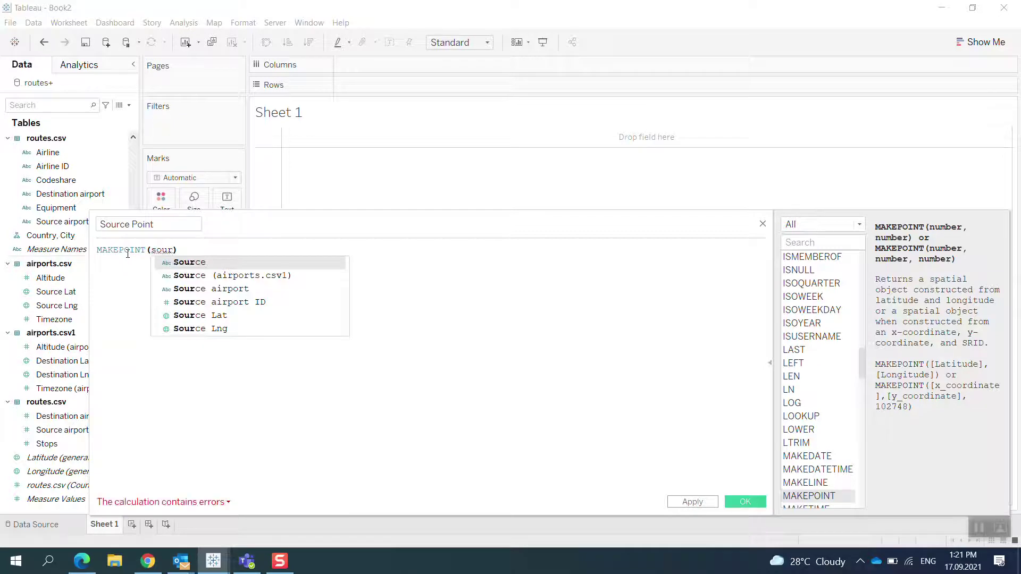
{"action": "key", "text": "Down"}
{"action": "key", "text": "Down"}
{"action": "key", "text": "Down"}
{"action": "key", "text": "Down"}
{"action": "key", "text": "Return"}
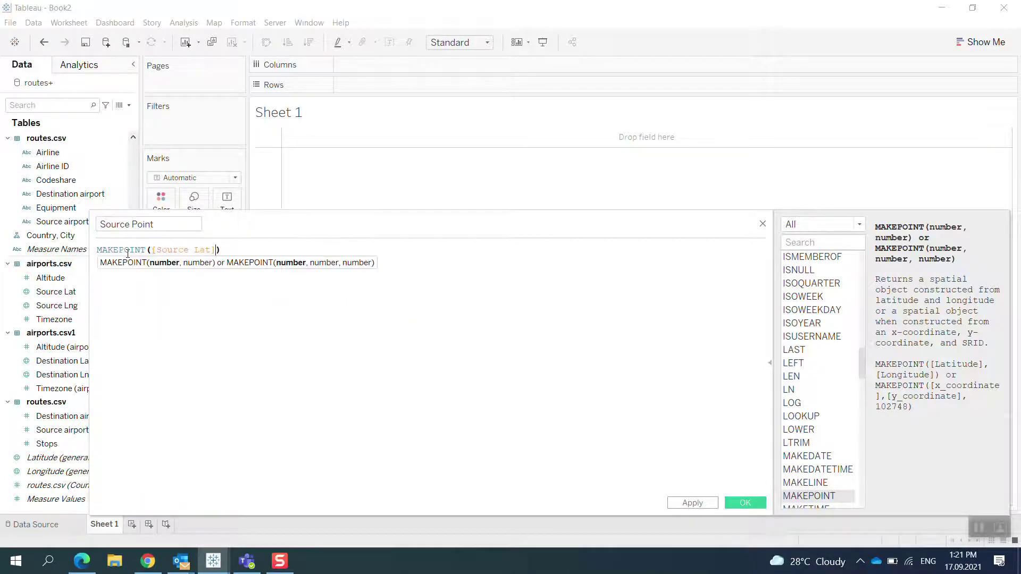
{"action": "type", "text": ","}
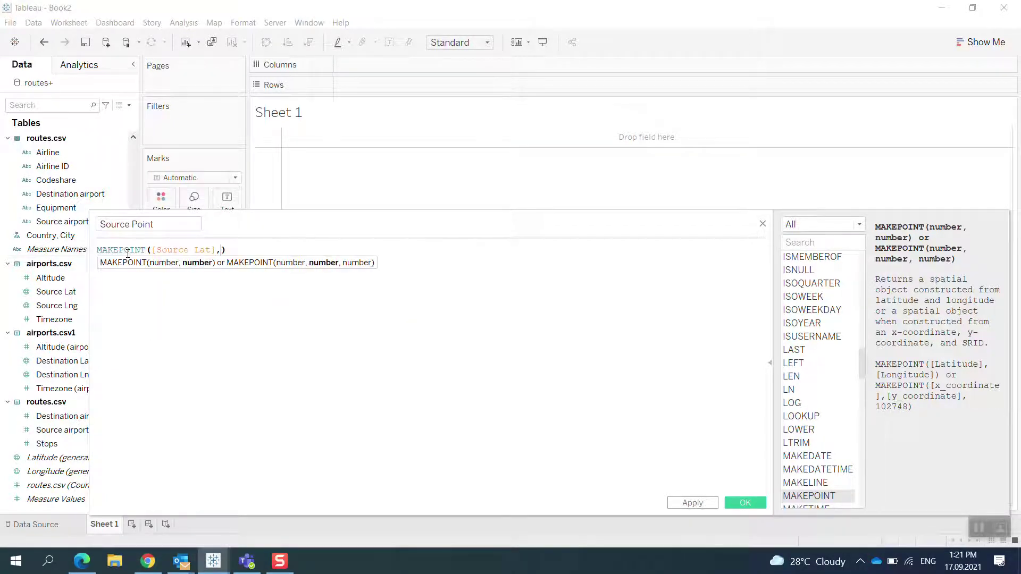
{"action": "type", "text": "Sou"}
{"action": "key", "text": "Down"}
{"action": "key", "text": "Down"}
{"action": "key", "text": "Down"}
{"action": "key", "text": "Down"}
{"action": "key", "text": "Down"}
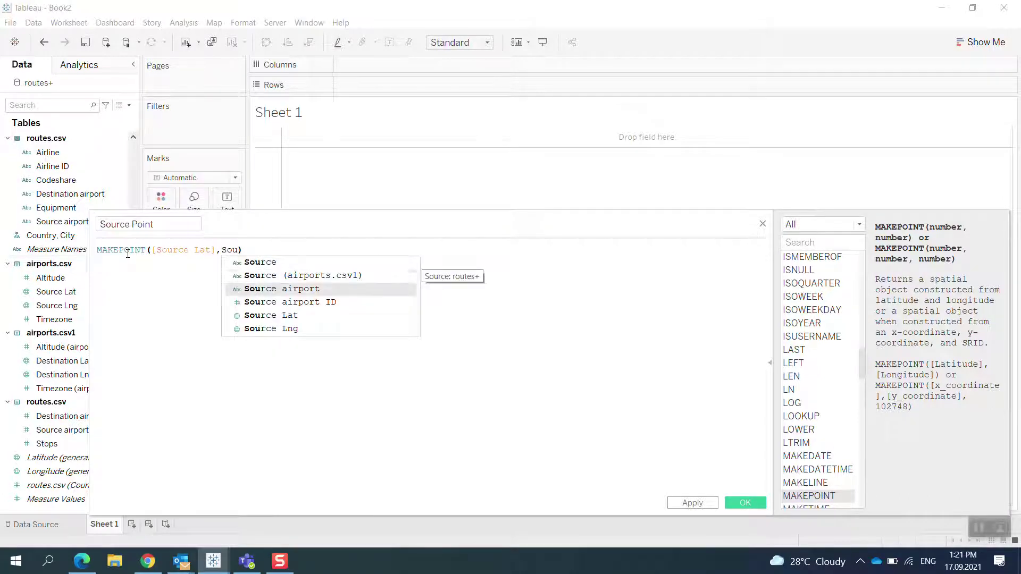
{"action": "key", "text": "Return"}
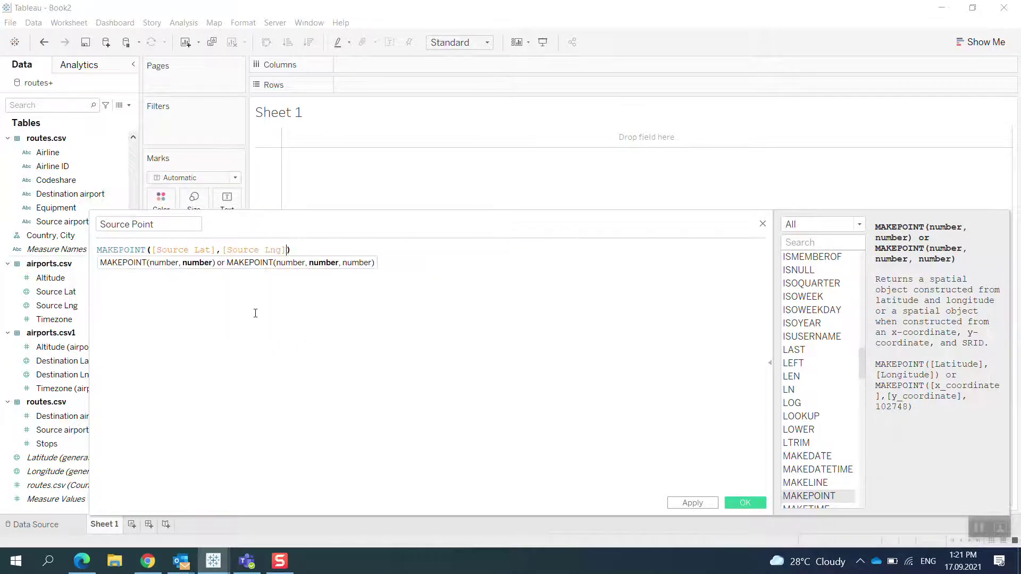
{"action": "left_click", "coordinate": [692, 504]}
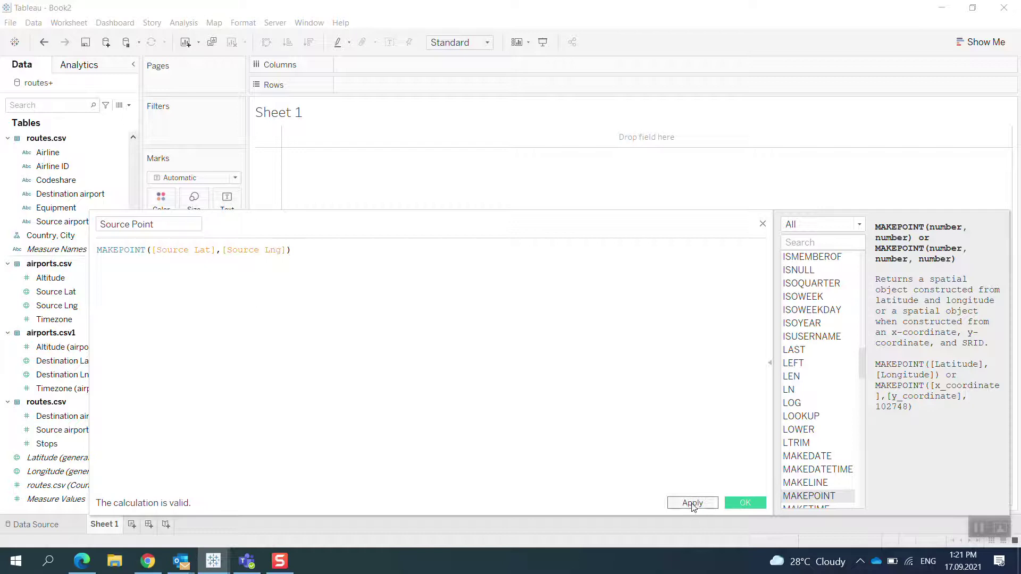
{"action": "left_click", "coordinate": [744, 503]}
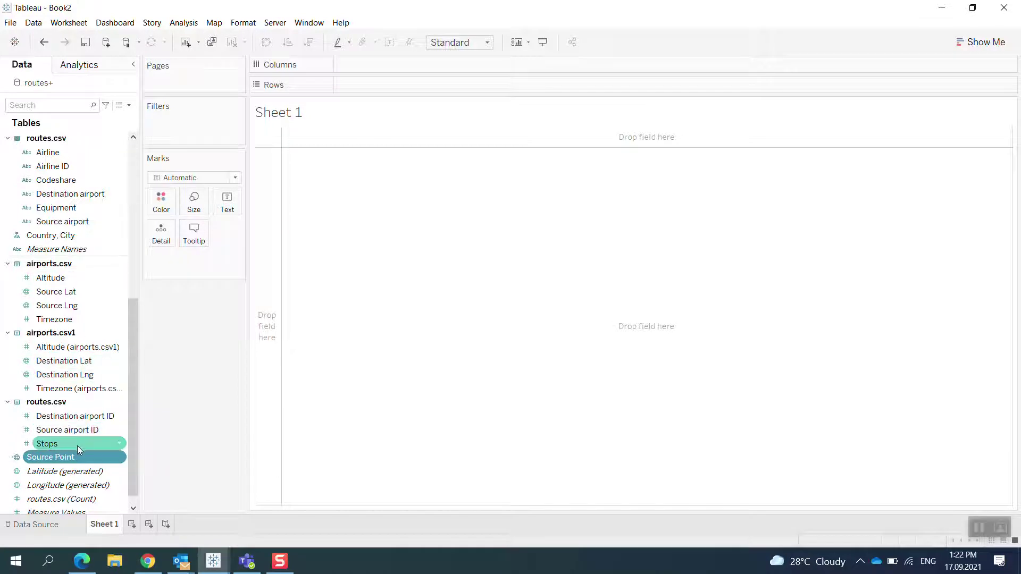
Duplicate the Source Point calculation and clear the MAKEPOINT arguments in the copy's formula.
{"action": "right_click", "coordinate": [69, 458]}
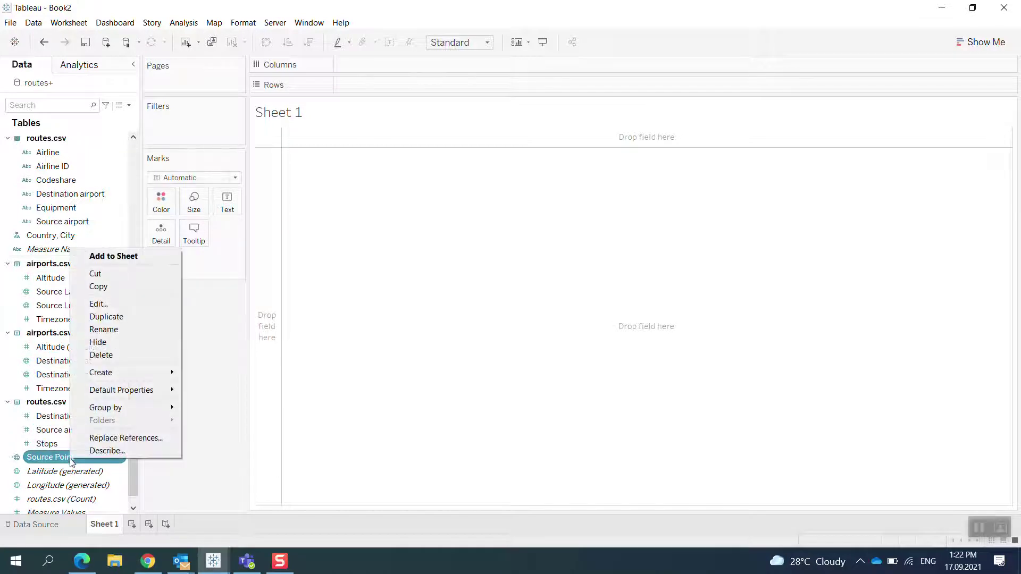
{"action": "left_click", "coordinate": [106, 316]}
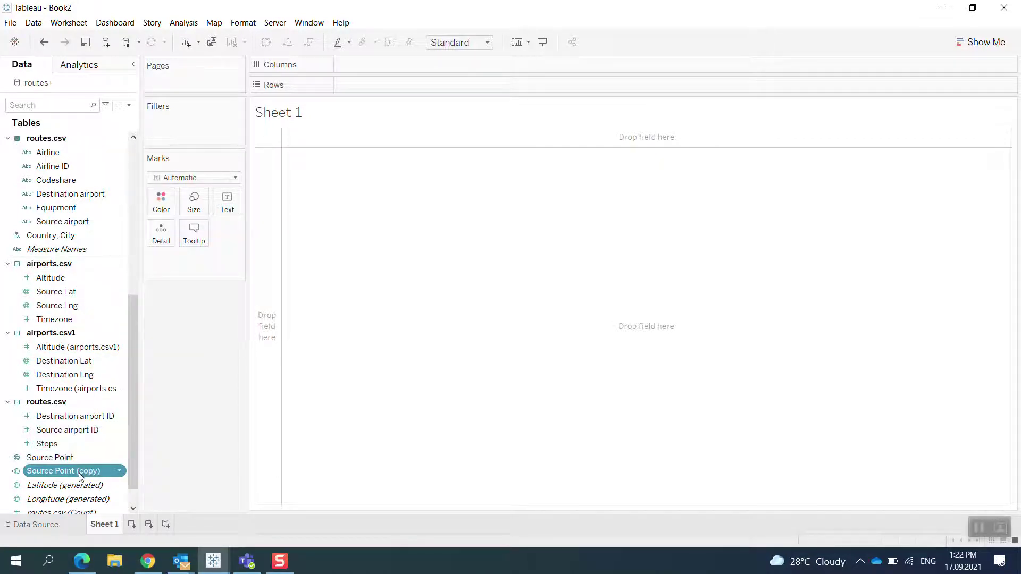
{"action": "right_click", "coordinate": [81, 471]}
{"action": "left_click", "coordinate": [117, 317]}
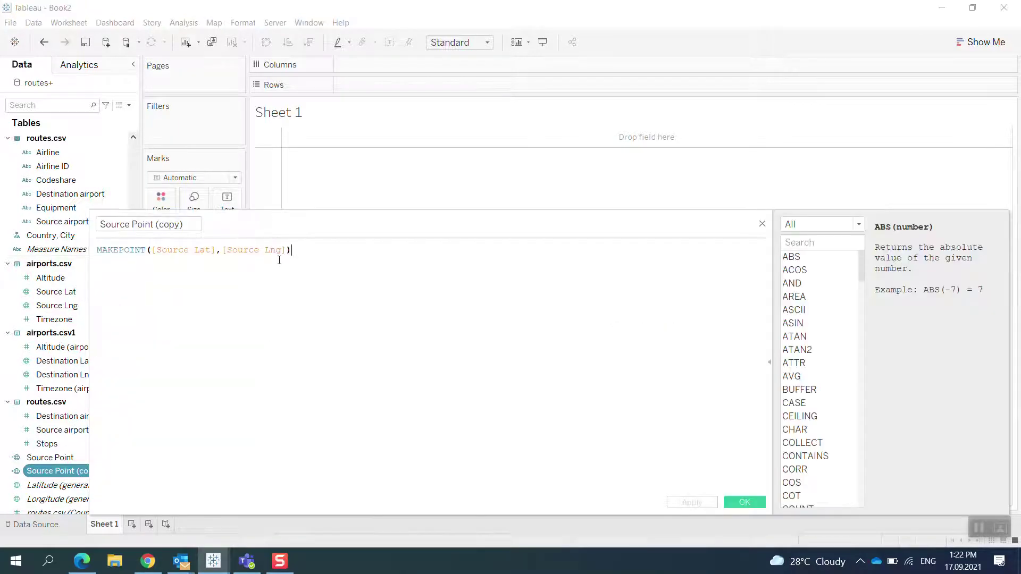
{"action": "left_click", "coordinate": [154, 251], "text": "shift"}
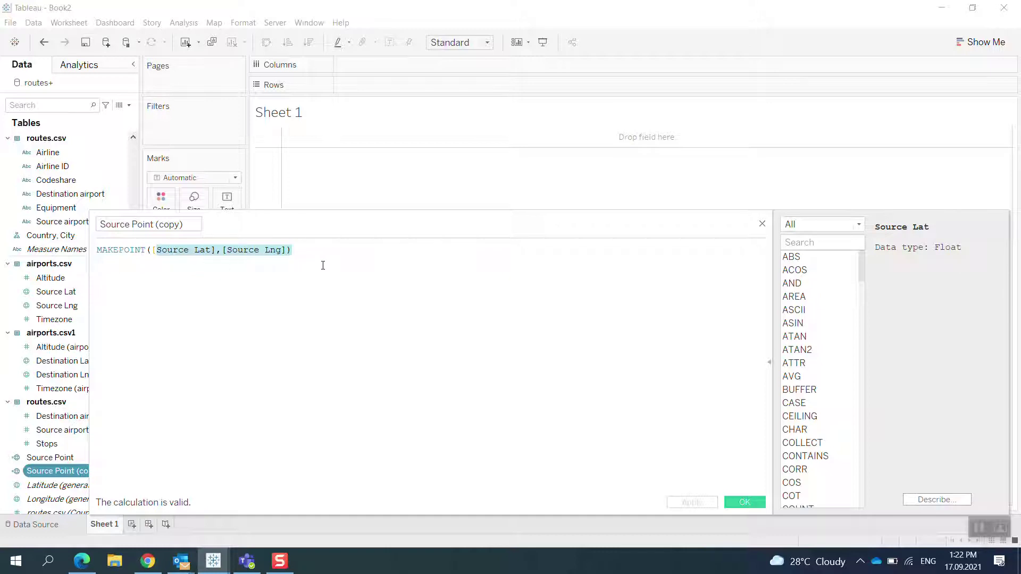
{"action": "key", "text": "BackSpace"}
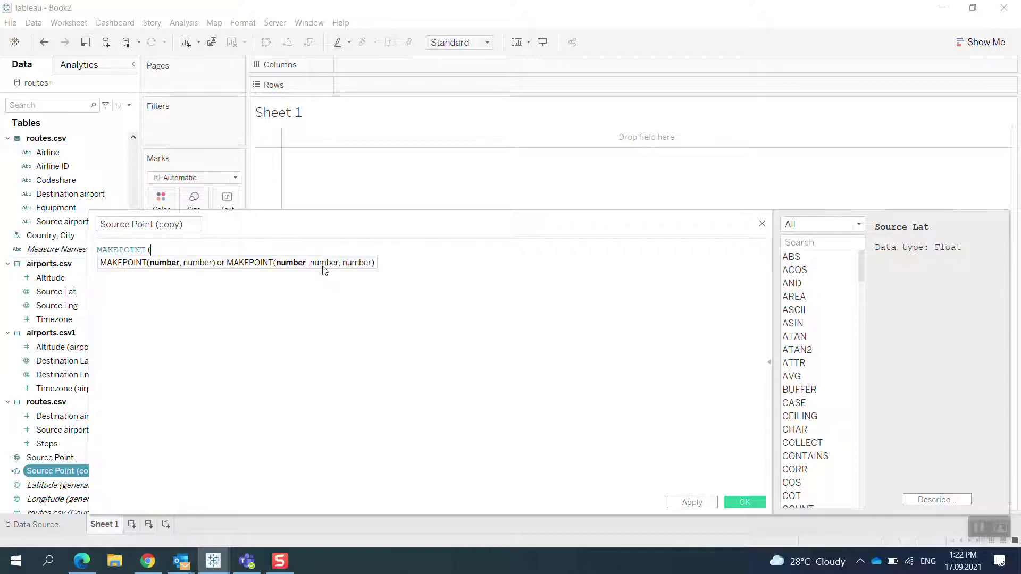
Give the copied calculation's MAKEPOINT the arguments [Destination Lat],[Destination Lng] and save it.
{"action": "type", "text": "Des"}
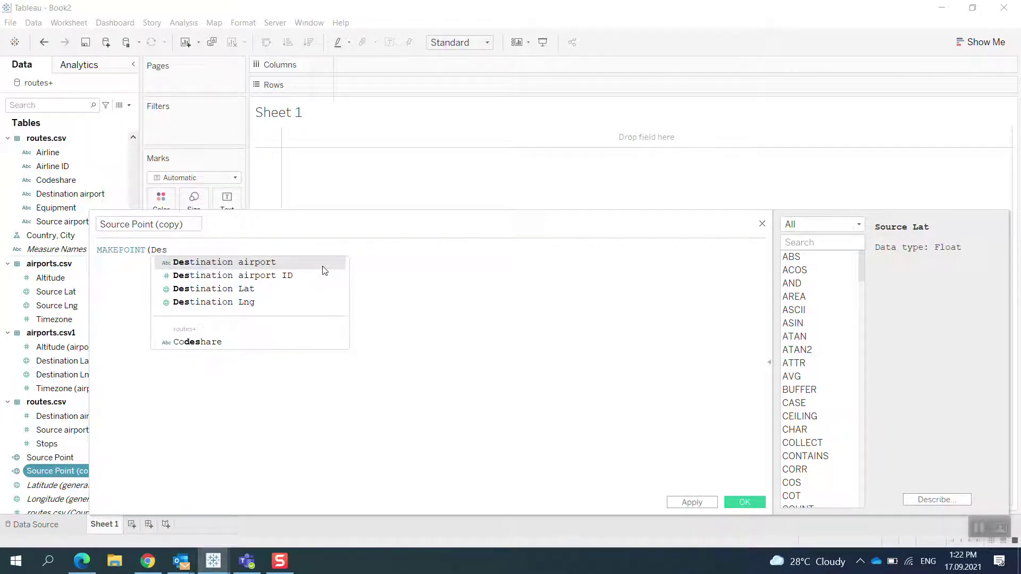
{"action": "key", "text": "Down"}
{"action": "key", "text": "Down"}
{"action": "key", "text": "Return"}
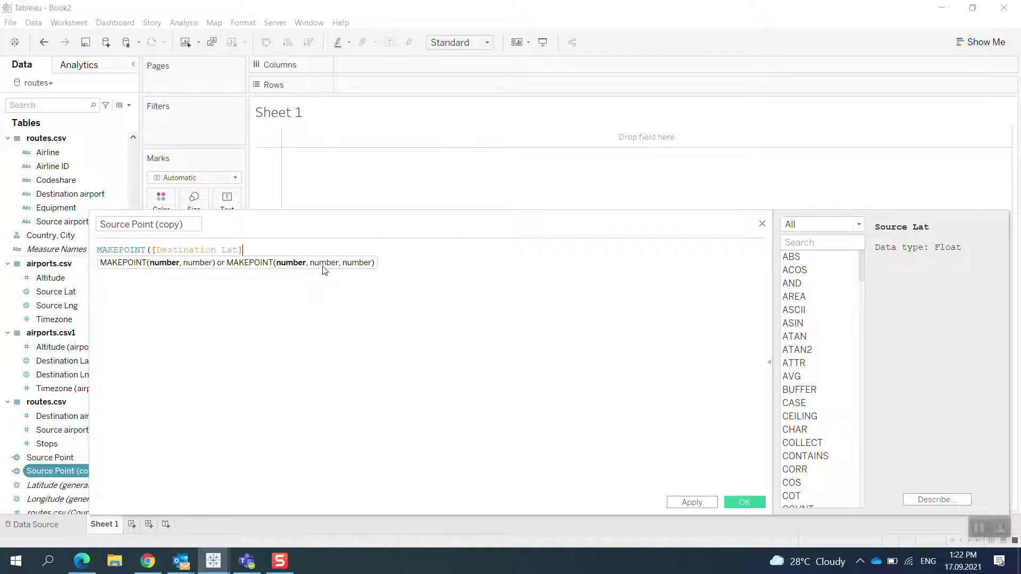
{"action": "type", "text": ",De"}
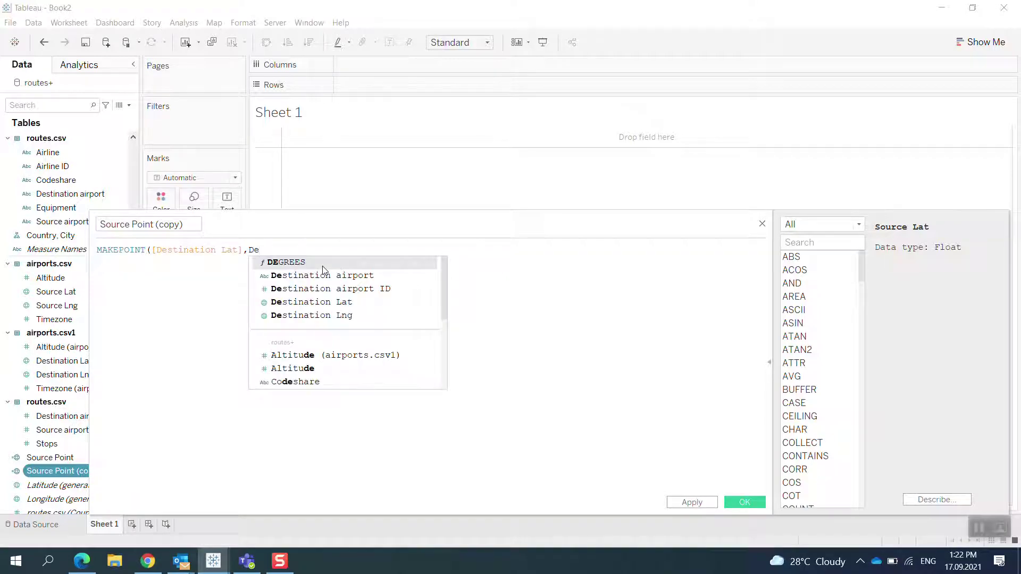
{"action": "key", "text": "Down"}
{"action": "key", "text": "Down"}
{"action": "key", "text": "Down"}
{"action": "key", "text": "Down"}
{"action": "key", "text": "Return"}
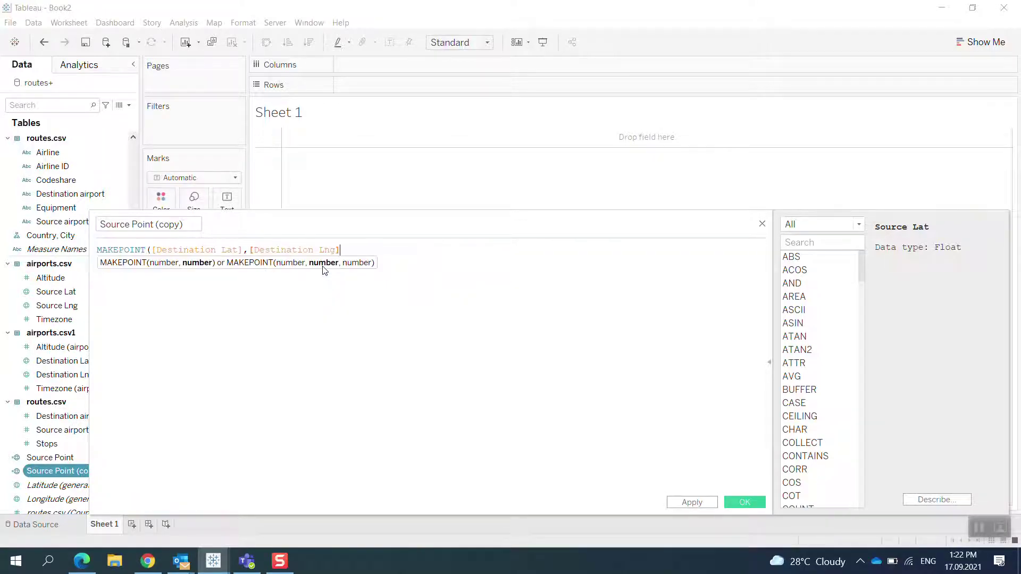
{"action": "type", "text": ")"}
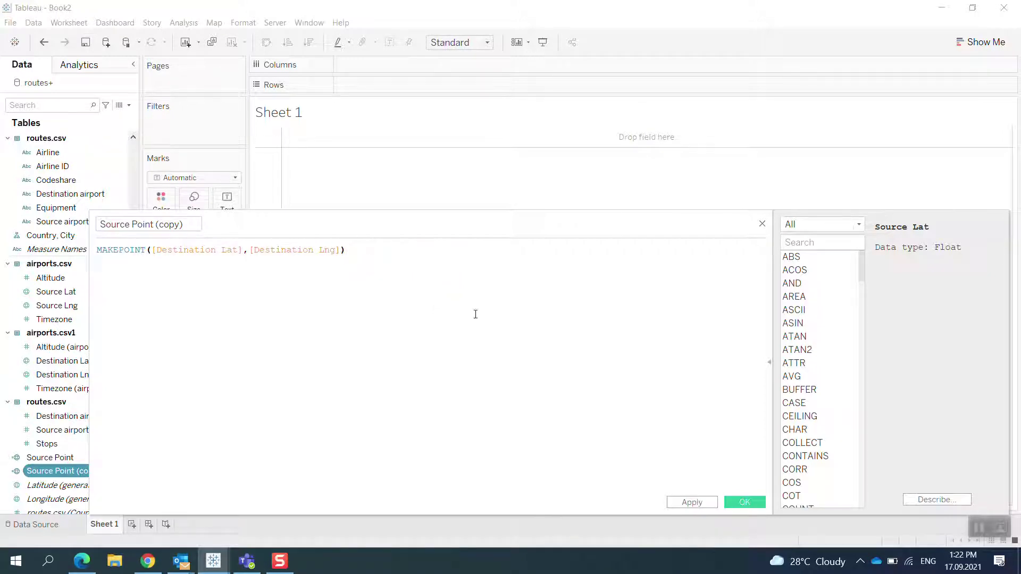
{"action": "left_click", "coordinate": [691, 502]}
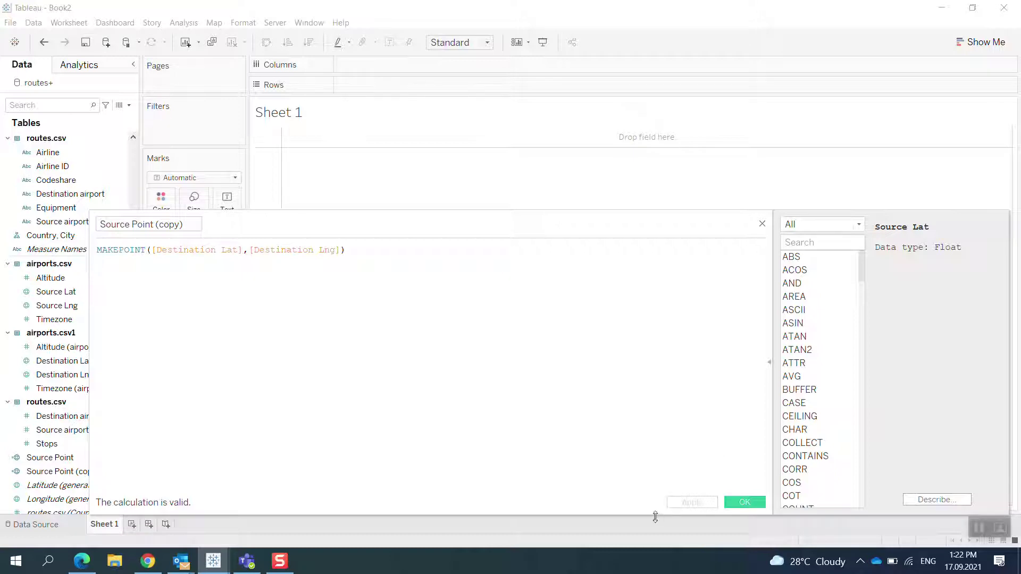
{"action": "left_click", "coordinate": [744, 502]}
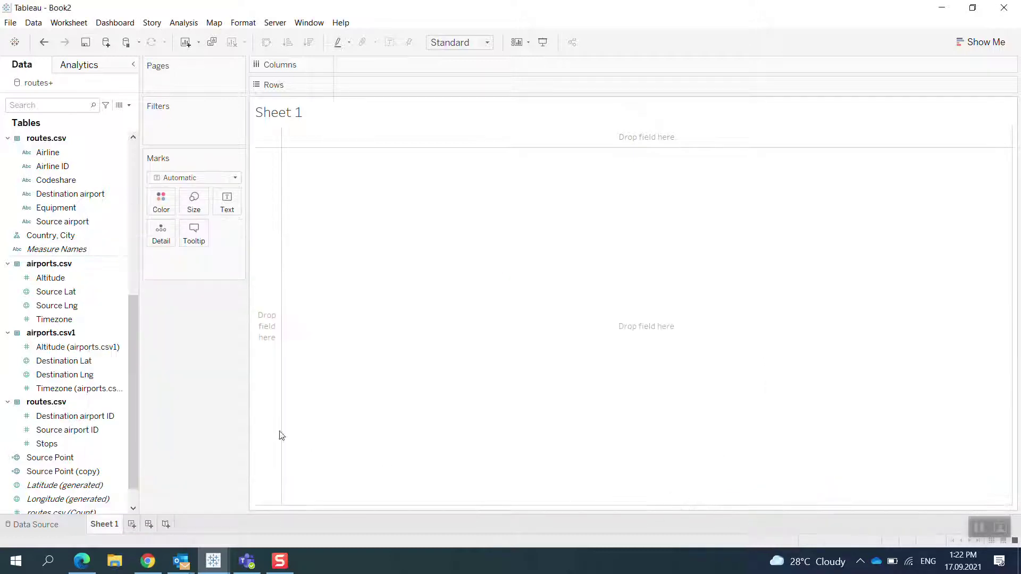
{"action": "left_click", "coordinate": [126, 349]}
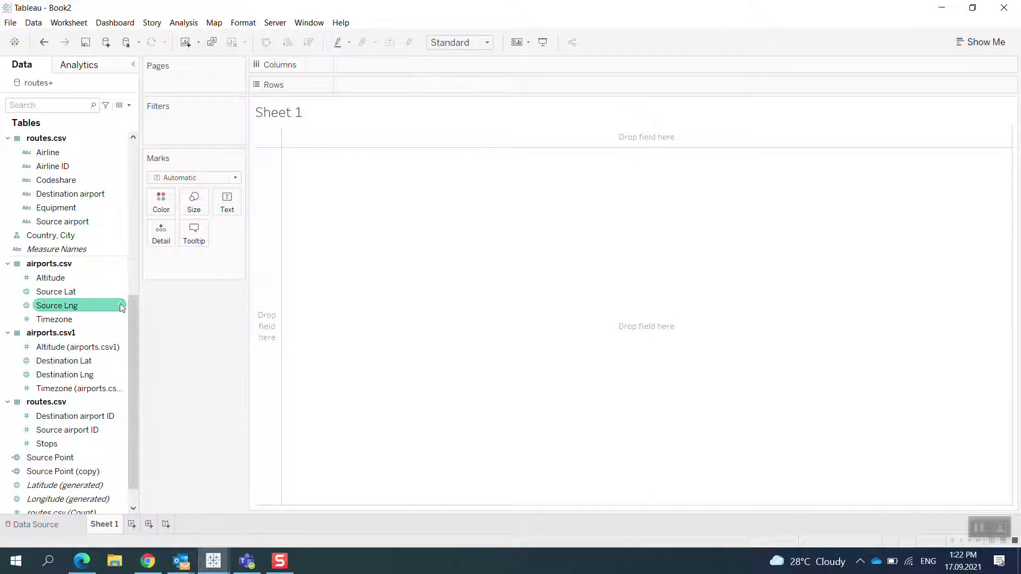
{"action": "left_click", "coordinate": [129, 105]}
{"action": "left_click", "coordinate": [107, 117]}
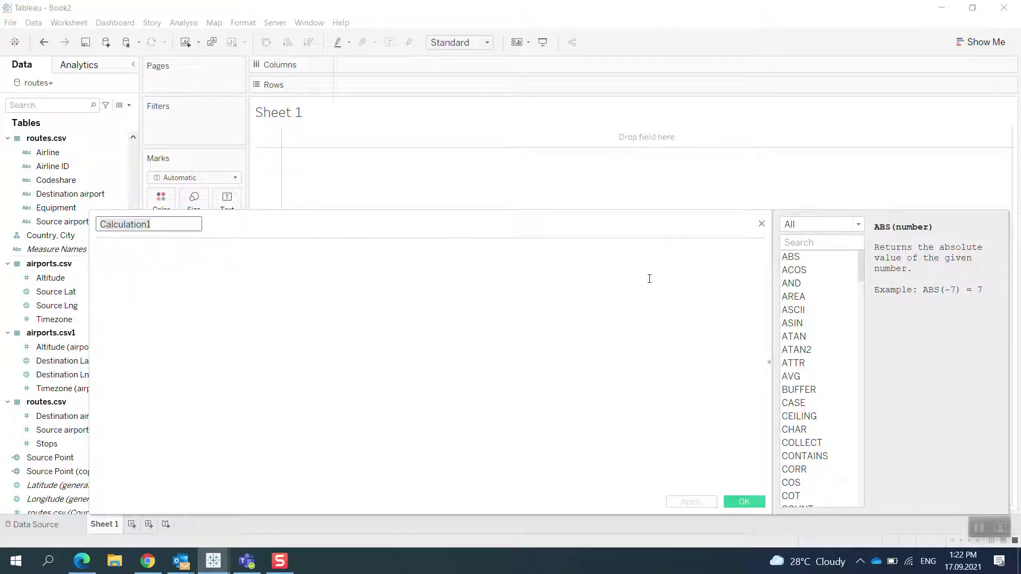
{"action": "type", "text": "Airlines Route"}
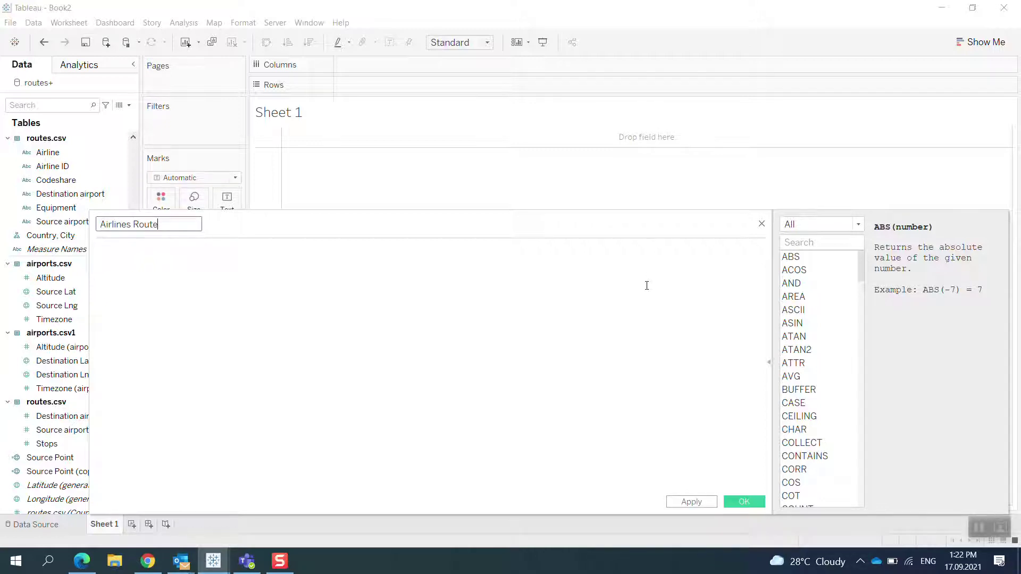
{"action": "left_click", "coordinate": [194, 256]}
{"action": "type", "text": "Makeline"}
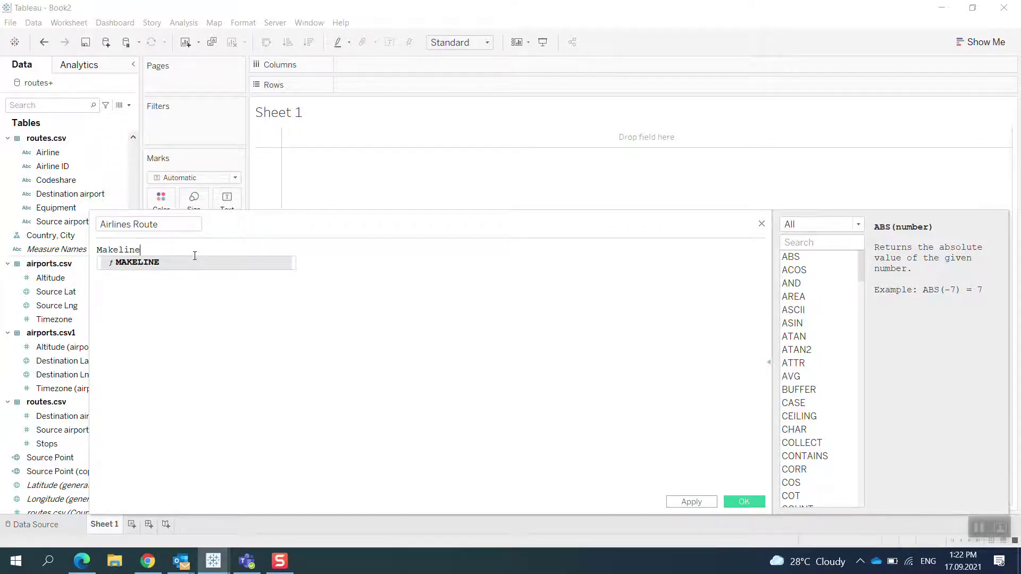
{"action": "key", "text": "Return"}
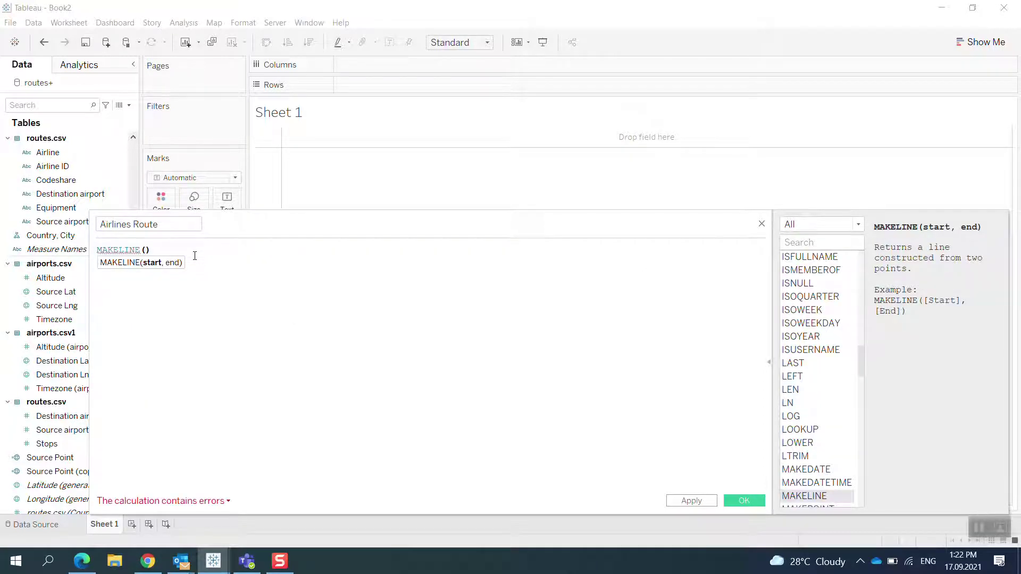
{"action": "type", "text": "sou"}
{"action": "key", "text": "Down"}
{"action": "key", "text": "Down"}
{"action": "key", "text": "Down"}
{"action": "key", "text": "Down"}
{"action": "key", "text": "Down"}
{"action": "key", "text": "Down"}
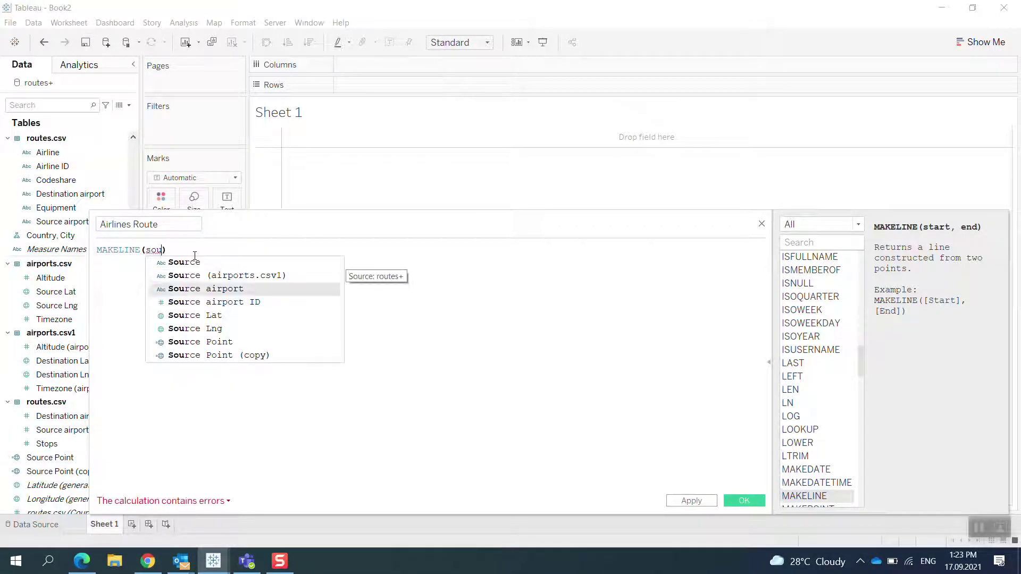
{"action": "key", "text": "Return"}
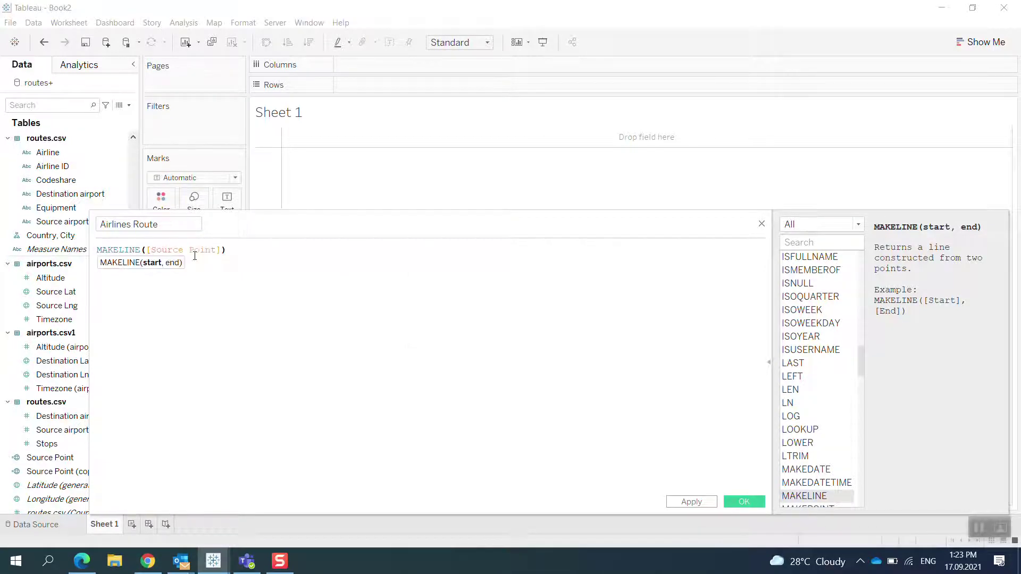
{"action": "type", "text": ",des"}
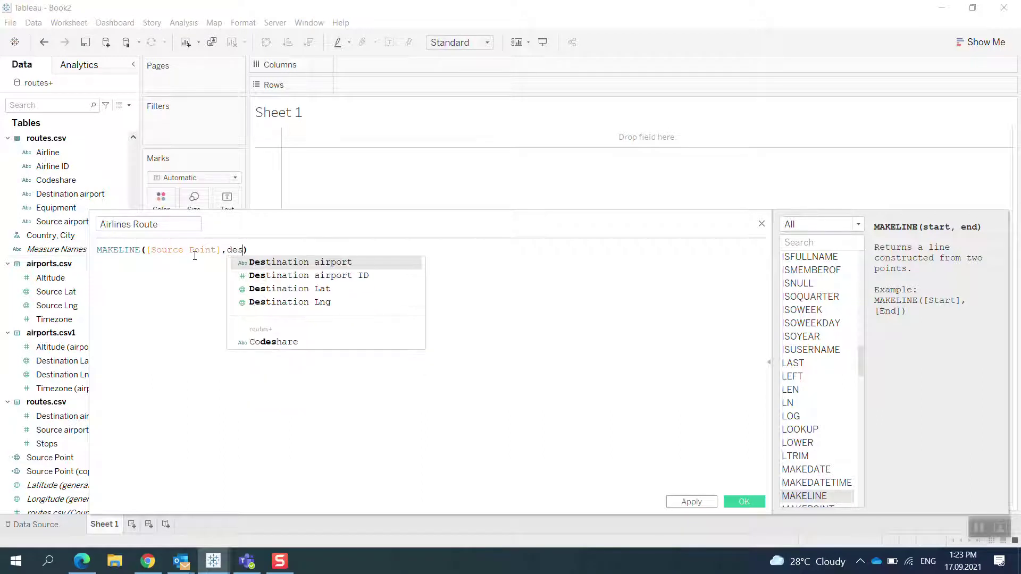
{"action": "key", "text": "Down"}
{"action": "key", "text": "Down"}
{"action": "key", "text": "Down"}
{"action": "key", "text": "Up"}
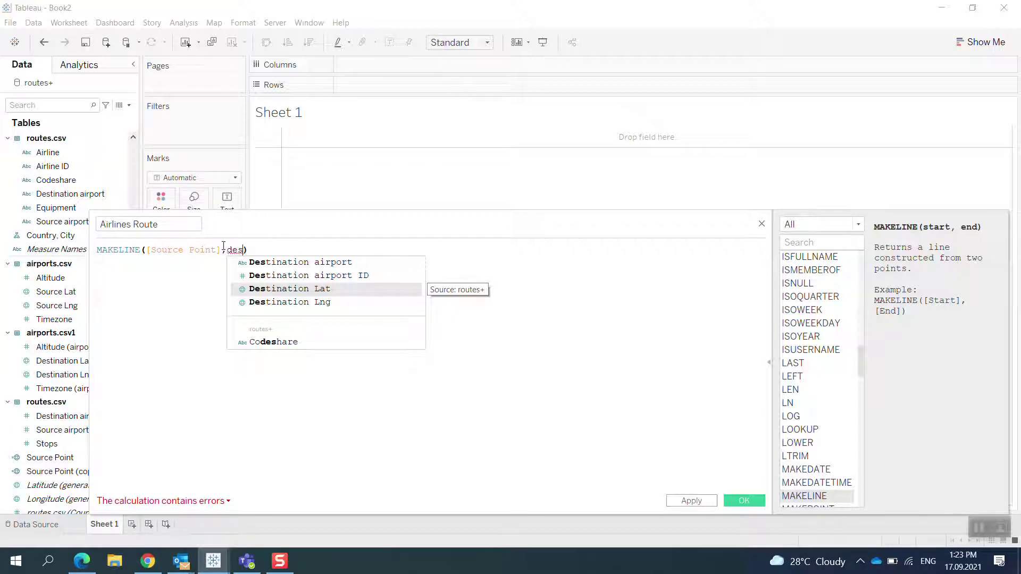
{"action": "left_click", "coordinate": [341, 262]}
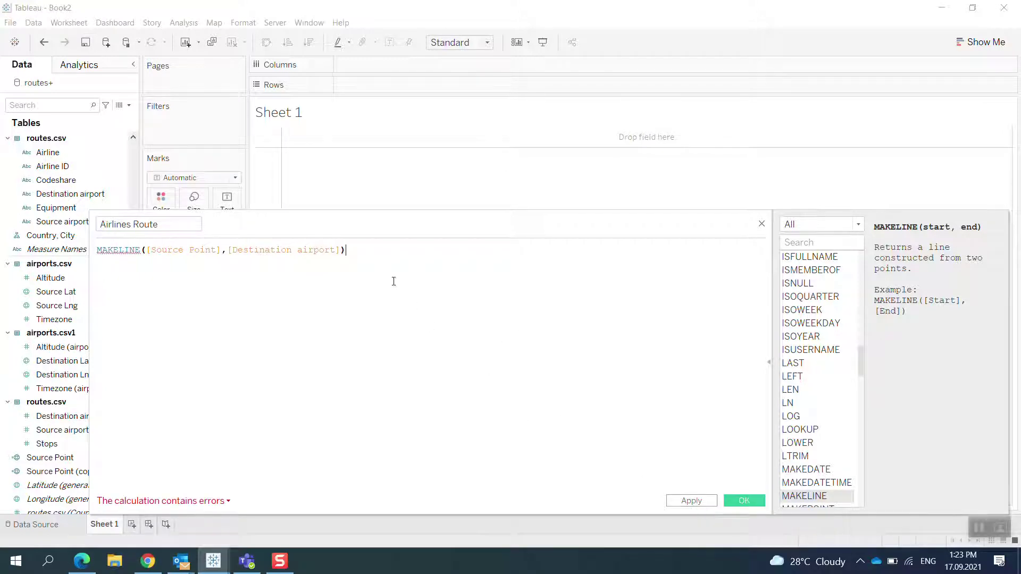
{"action": "left_click", "coordinate": [325, 250]}
{"action": "left_click", "coordinate": [761, 223]}
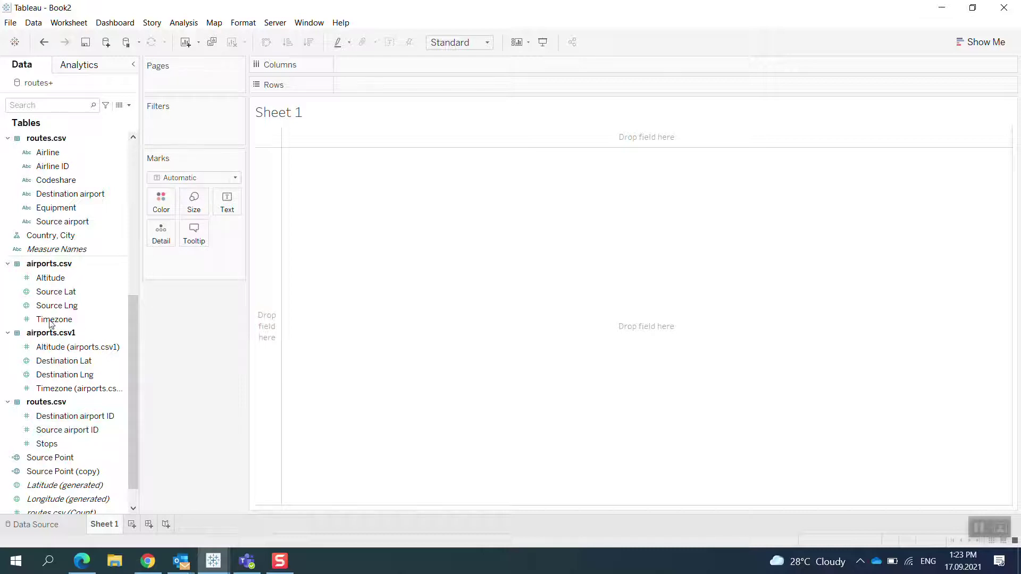
Search the data fields for "dest", clear that search and search for "source" instead.
{"action": "right_click", "coordinate": [85, 199]}
{"action": "left_click", "coordinate": [76, 214]}
{"action": "left_click", "coordinate": [75, 222]}
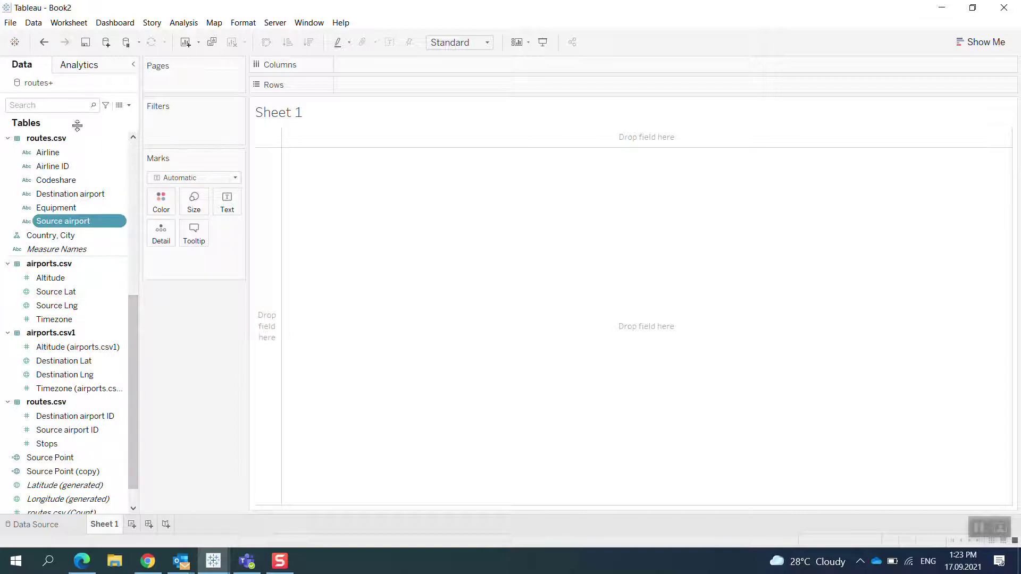
{"action": "left_click", "coordinate": [75, 106]}
{"action": "type", "text": "dest"}
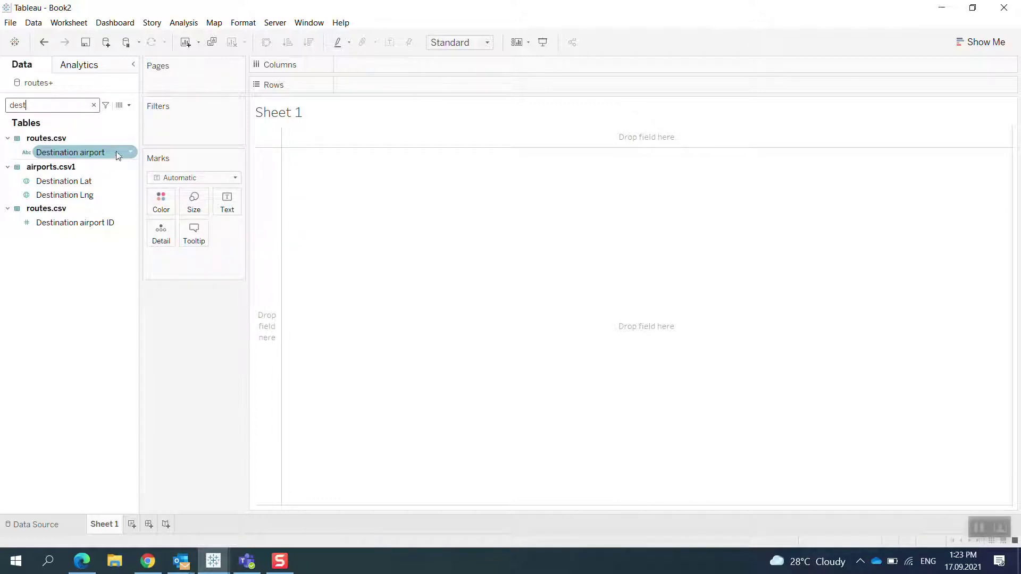
{"action": "left_click", "coordinate": [93, 106]}
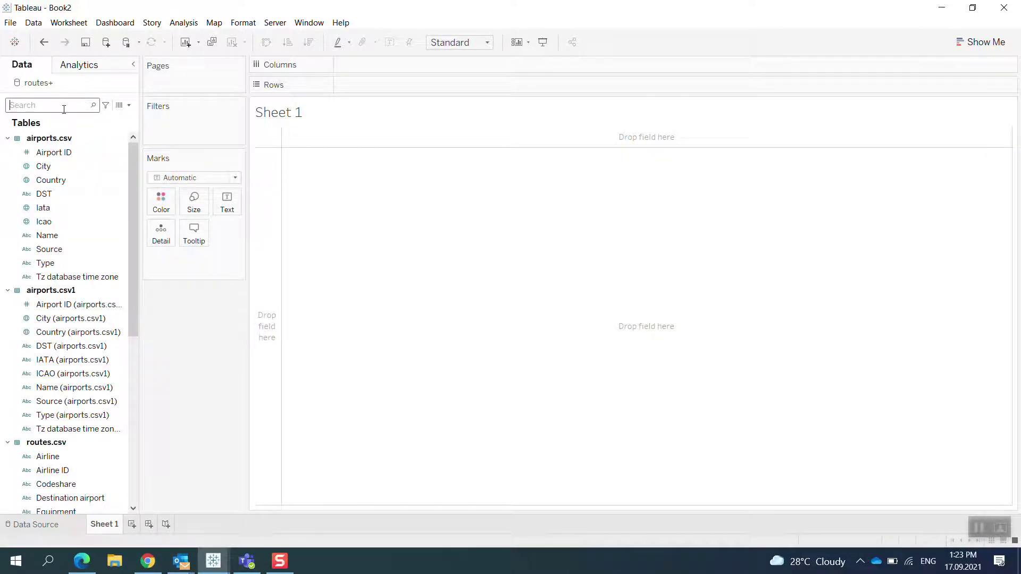
{"action": "type", "text": "source"}
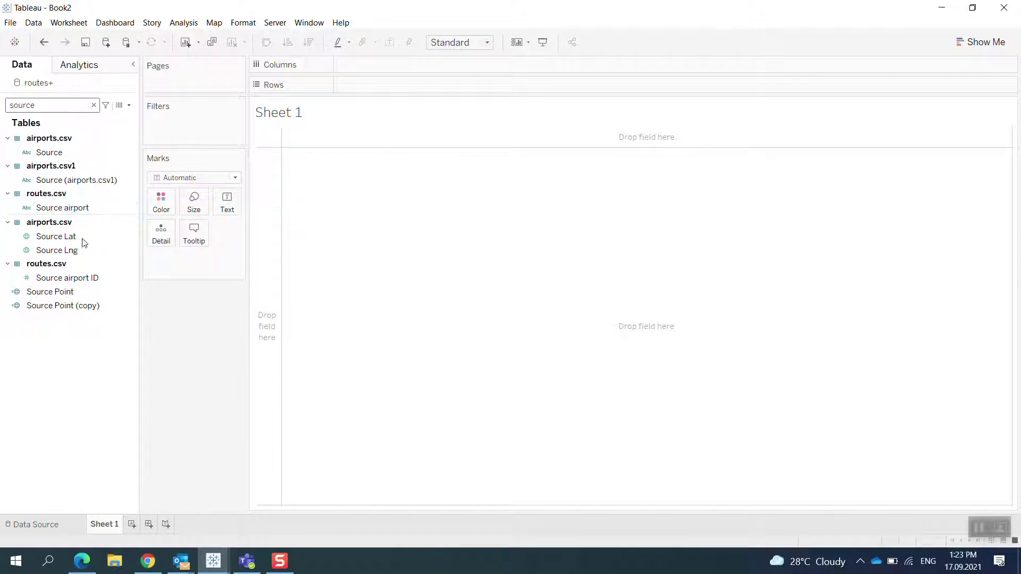
{"action": "left_click", "coordinate": [59, 292]}
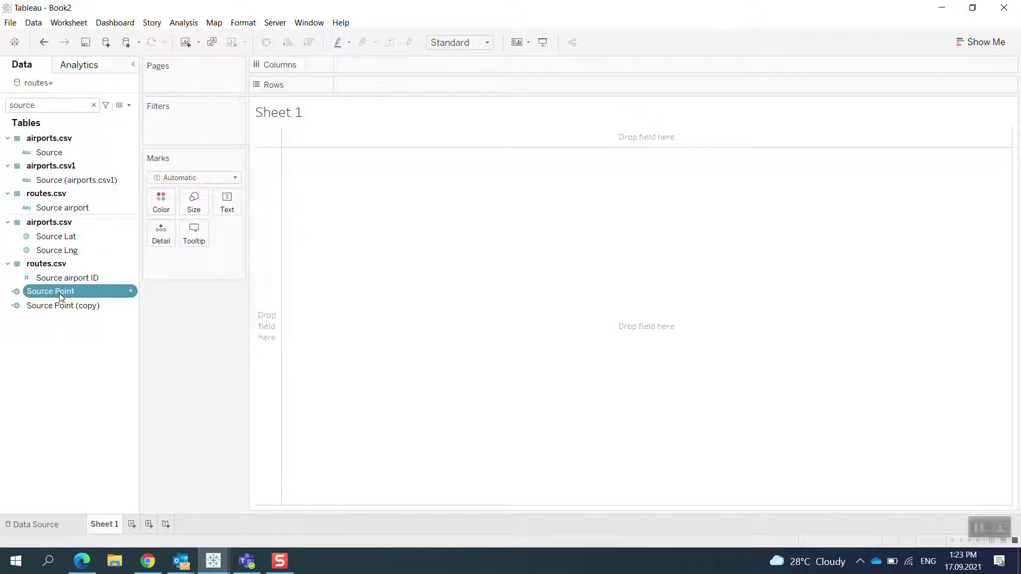
{"action": "right_click", "coordinate": [60, 297]}
{"action": "left_click", "coordinate": [91, 351]}
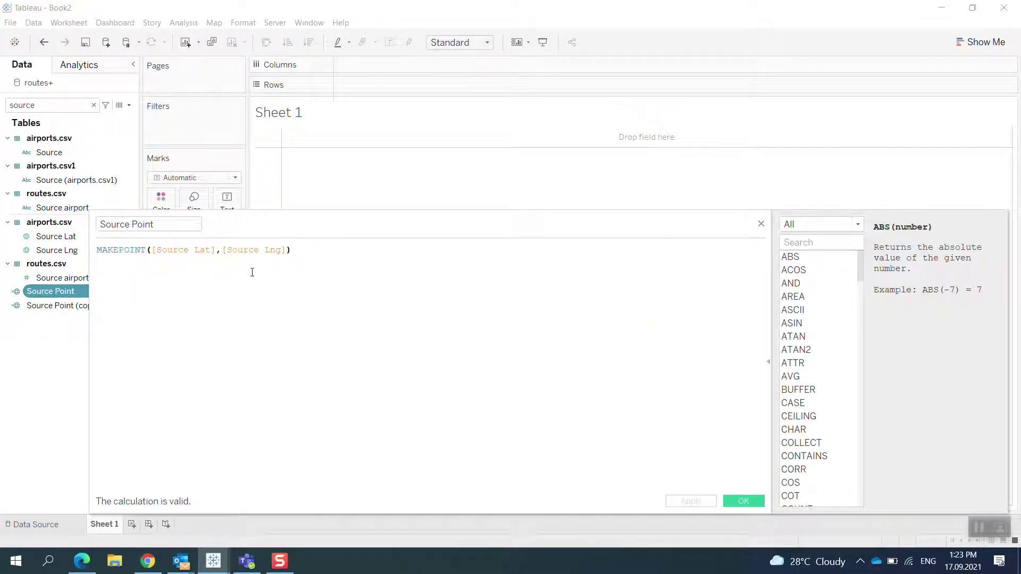
{"action": "left_click", "coordinate": [53, 365]}
{"action": "right_click", "coordinate": [67, 296]}
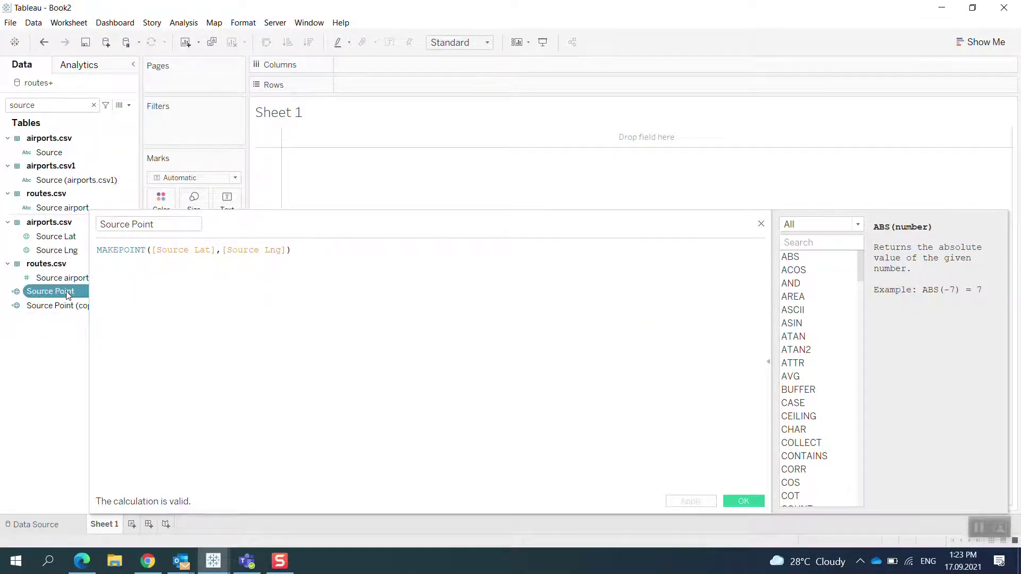
{"action": "left_click", "coordinate": [96, 360]}
{"action": "left_click", "coordinate": [760, 224]}
{"action": "right_click", "coordinate": [98, 309]}
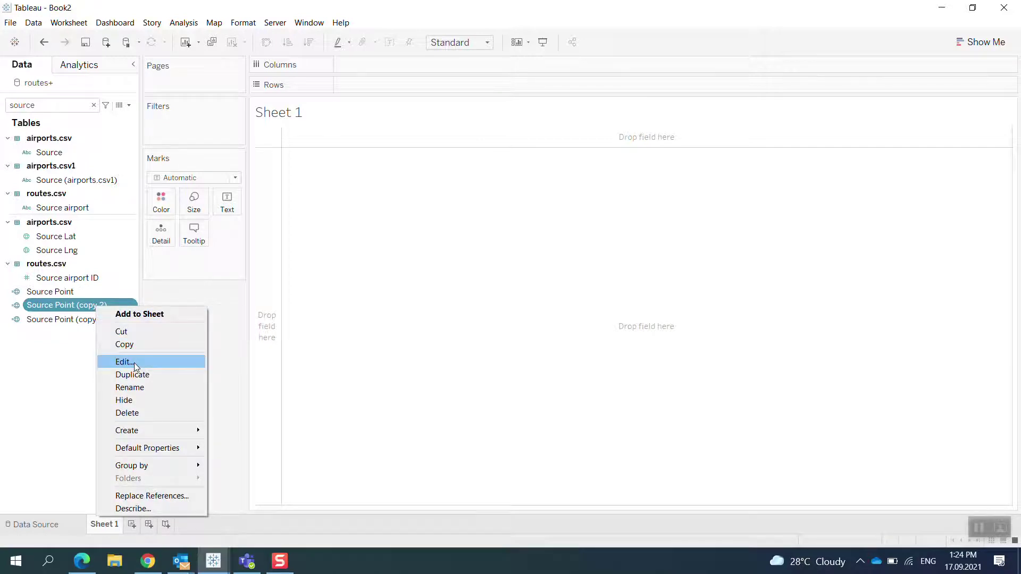
{"action": "left_click", "coordinate": [133, 414]}
Rename the Source Point (copy) calculation as Destination Point and save it.
{"action": "left_click", "coordinate": [85, 308]}
{"action": "right_click", "coordinate": [85, 310]}
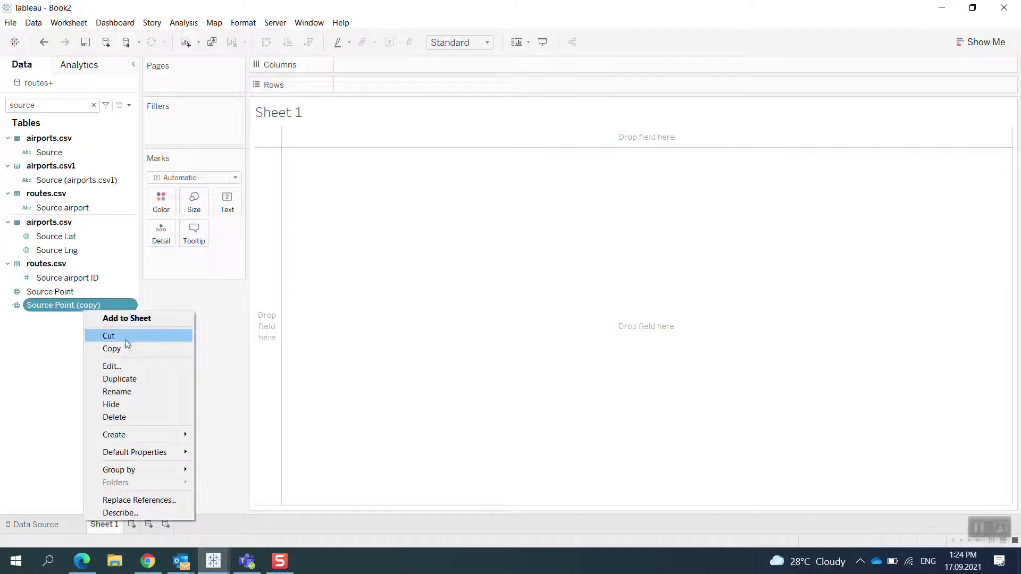
{"action": "left_click", "coordinate": [125, 365]}
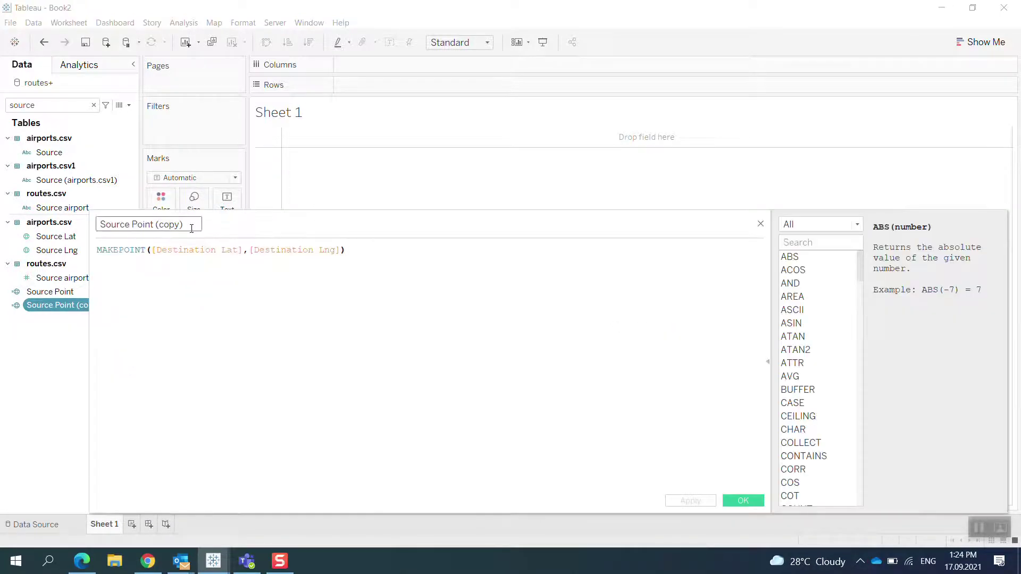
{"action": "left_click_drag", "start_coordinate": [192, 229], "coordinate": [2, 225]}
{"action": "type", "text": "Des"}
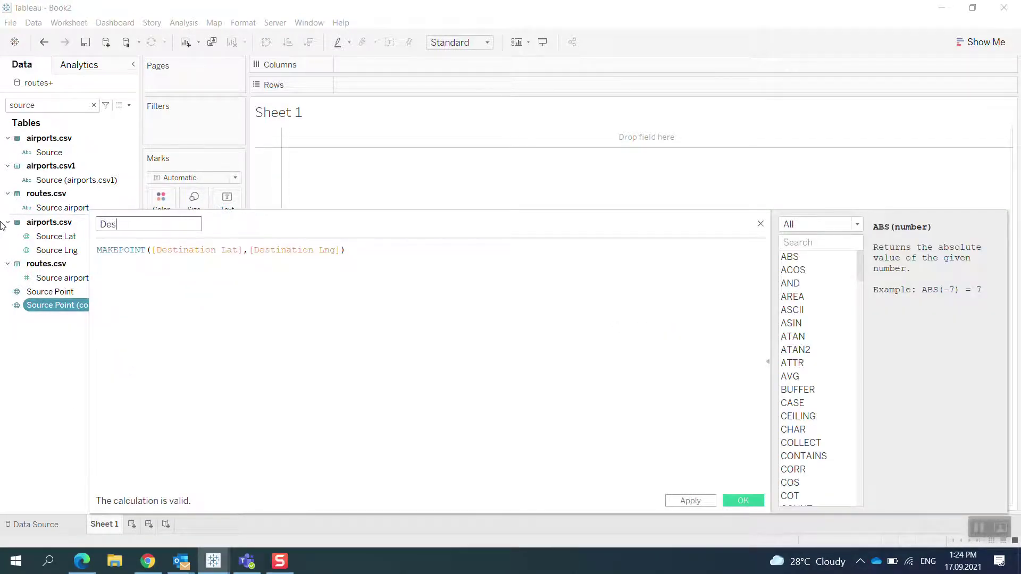
{"action": "type", "text": "tination Point"}
{"action": "left_click", "coordinate": [698, 502]}
{"action": "left_click", "coordinate": [729, 502]}
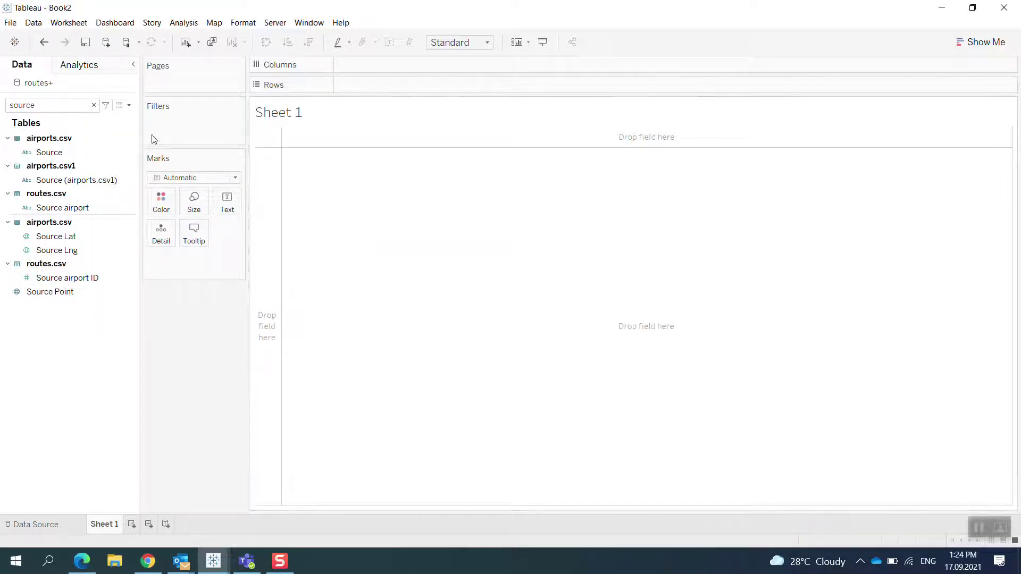
Create a new calculated field and name it Airlines Route.
{"action": "left_click", "coordinate": [129, 106]}
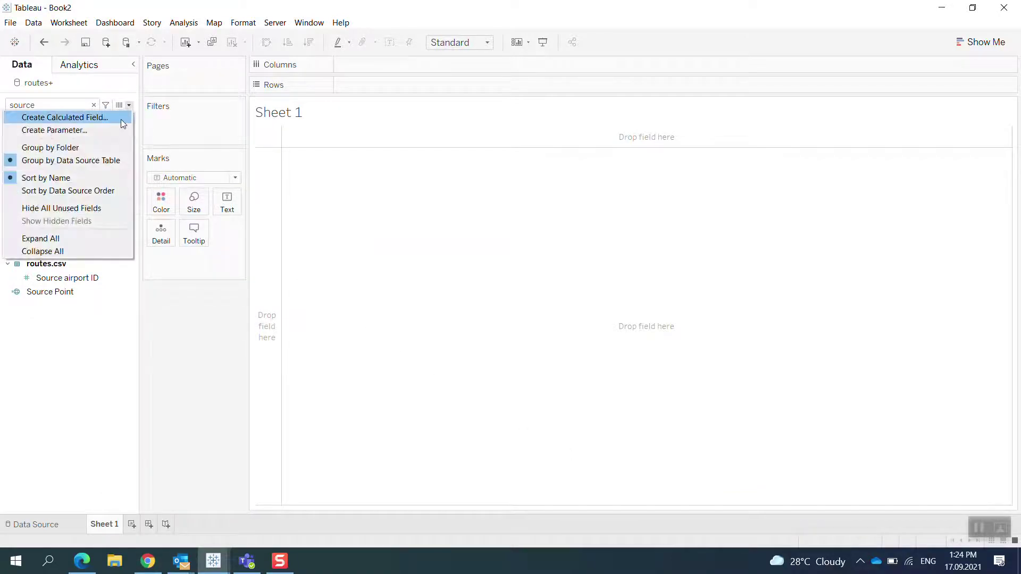
{"action": "left_click", "coordinate": [120, 118]}
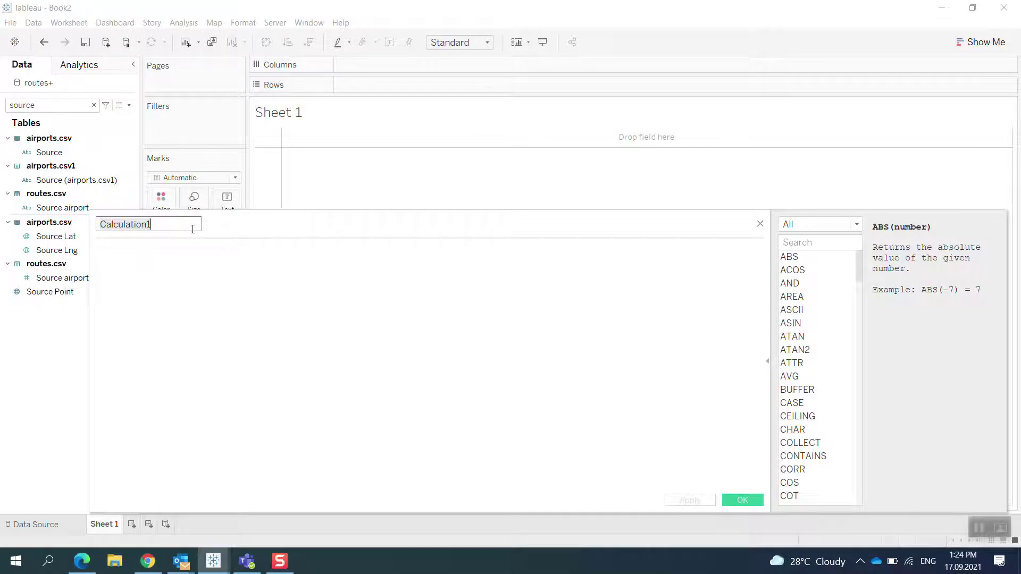
{"action": "type", "text": "A"}
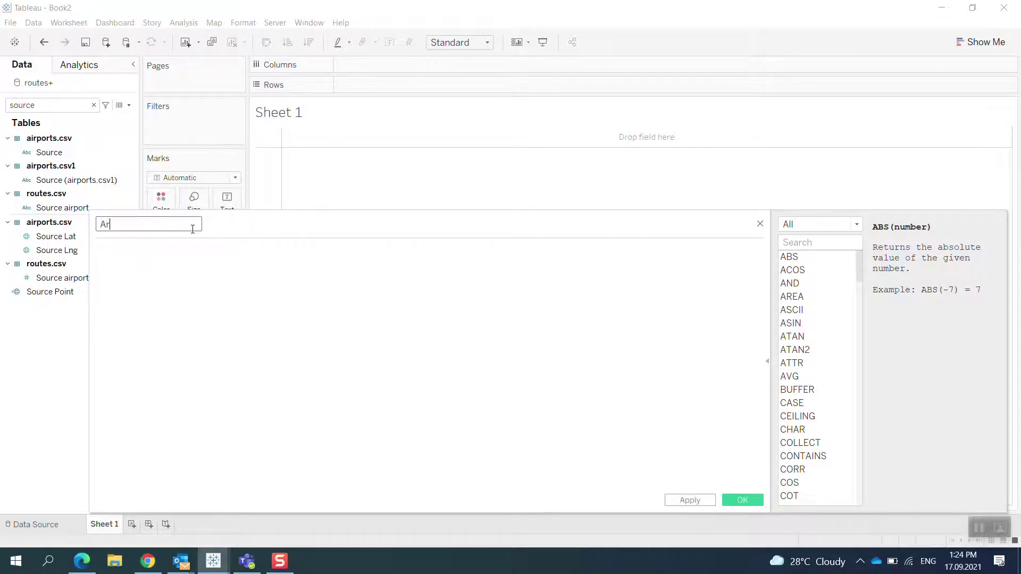
{"action": "type", "text": "irlines Route"}
Begin the Airlines Route formula with the MAKELINE function.
{"action": "left_click", "coordinate": [145, 258]}
{"action": "type", "text": "ke"}
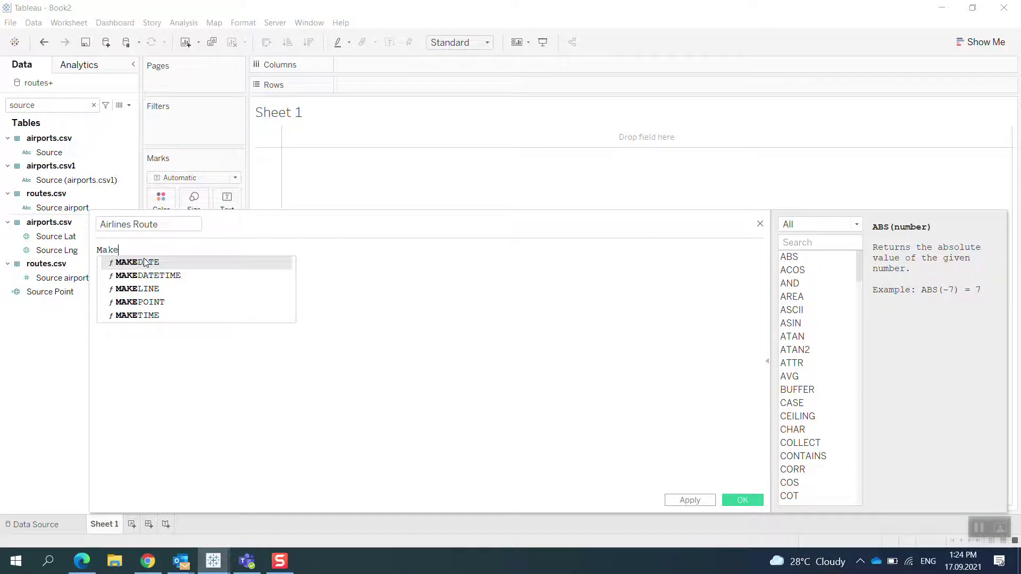
{"action": "key", "text": "Down"}
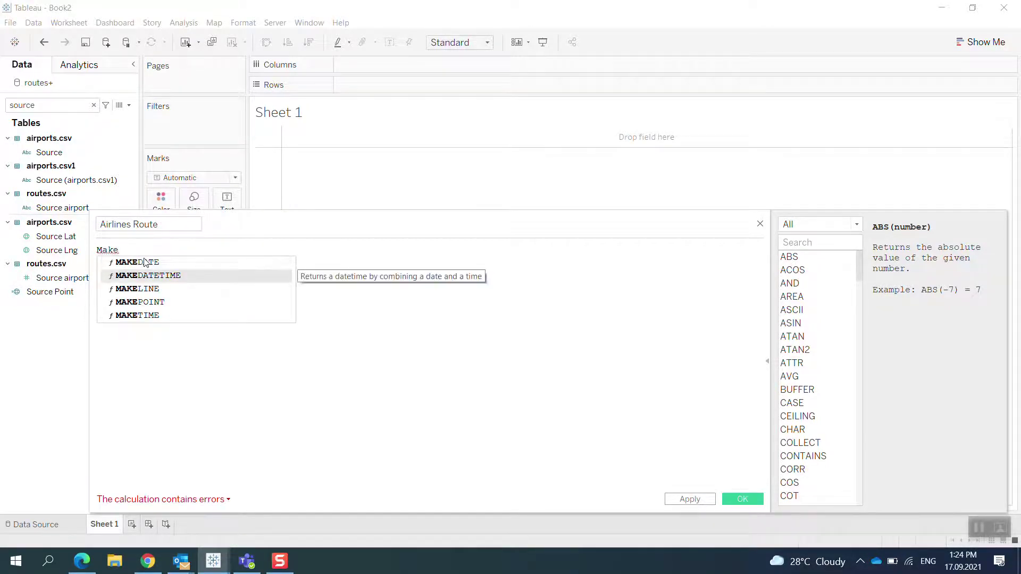
{"action": "key", "text": "Down"}
{"action": "key", "text": "Down"}
{"action": "key", "text": "Down"}
{"action": "key", "text": "Up"}
{"action": "key", "text": "Up"}
{"action": "key", "text": "Up"}
{"action": "key", "text": "Up"}
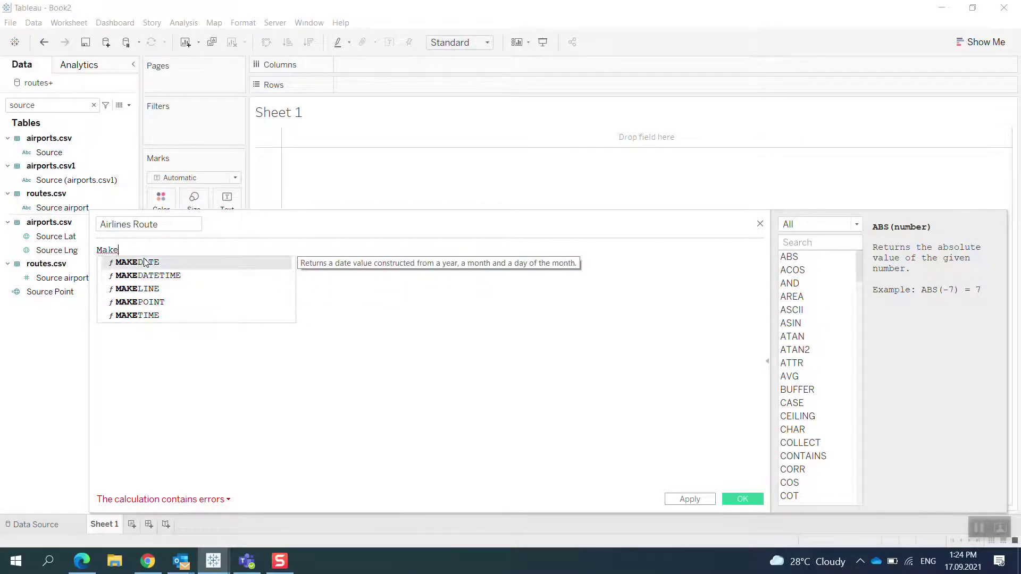
{"action": "key", "text": "Down"}
{"action": "key", "text": "Down"}
{"action": "key", "text": "Return"}
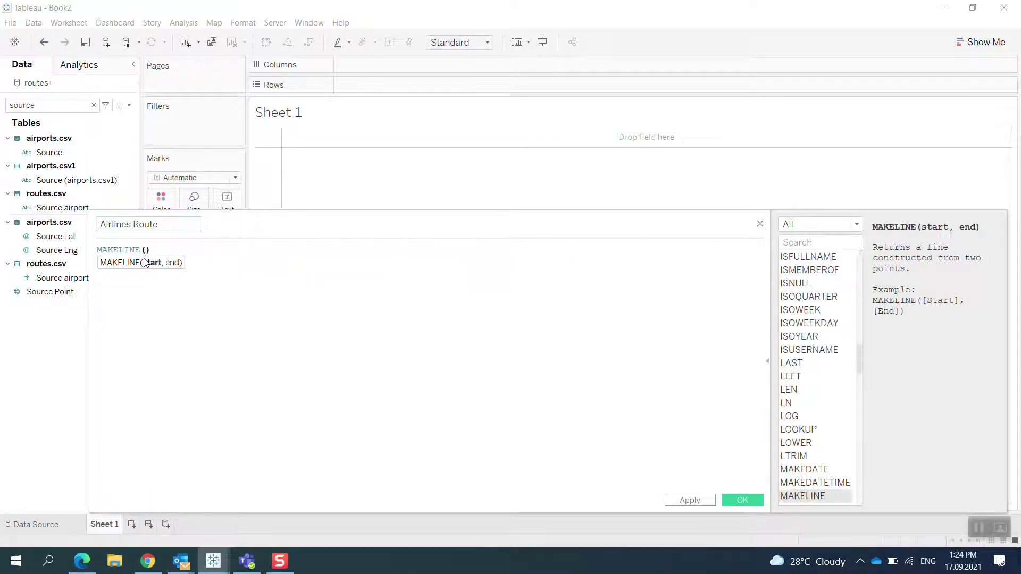
Insert [Source Point] as the start argument of the MAKELINE function.
{"action": "type", "text": "source"}
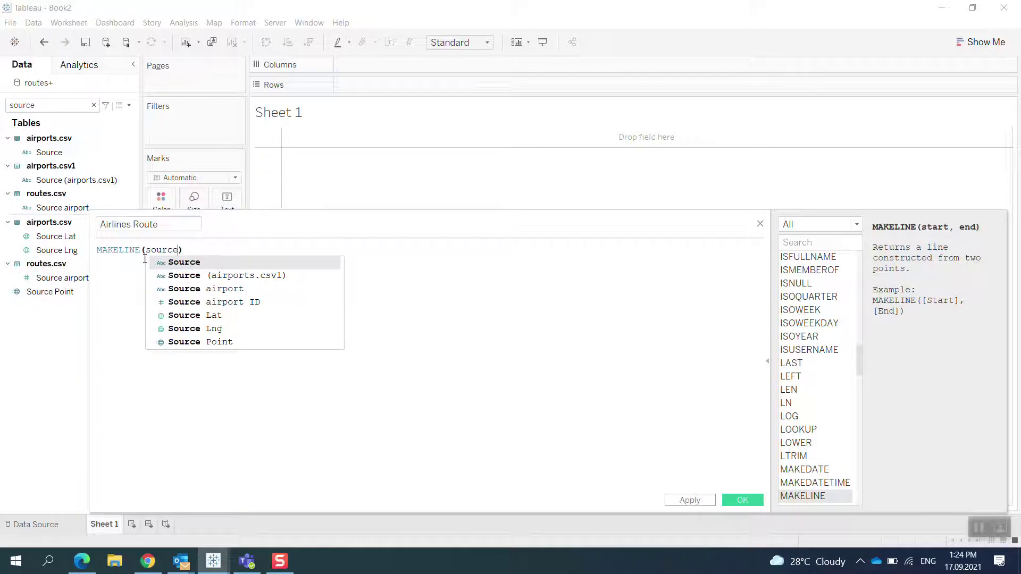
{"action": "key", "text": "Down"}
{"action": "key", "text": "Down"}
{"action": "key", "text": "Down"}
{"action": "key", "text": "Down"}
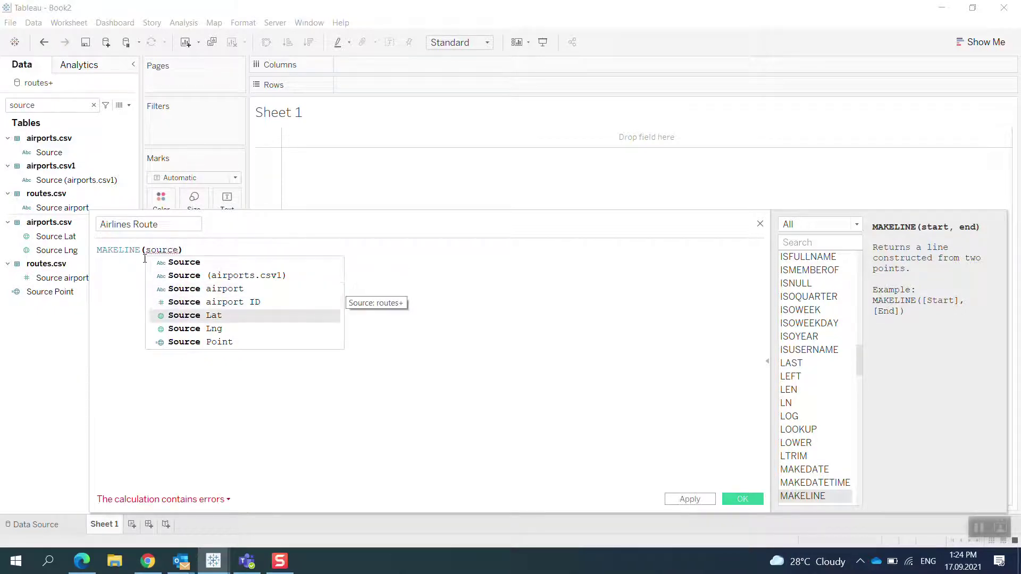
{"action": "key", "text": "Down"}
{"action": "key", "text": "Down"}
{"action": "key", "text": "Return"}
Add [Destination Point] as the end argument of MAKELINE and save the Airlines Route calculation.
{"action": "type", "text": ",desd"}
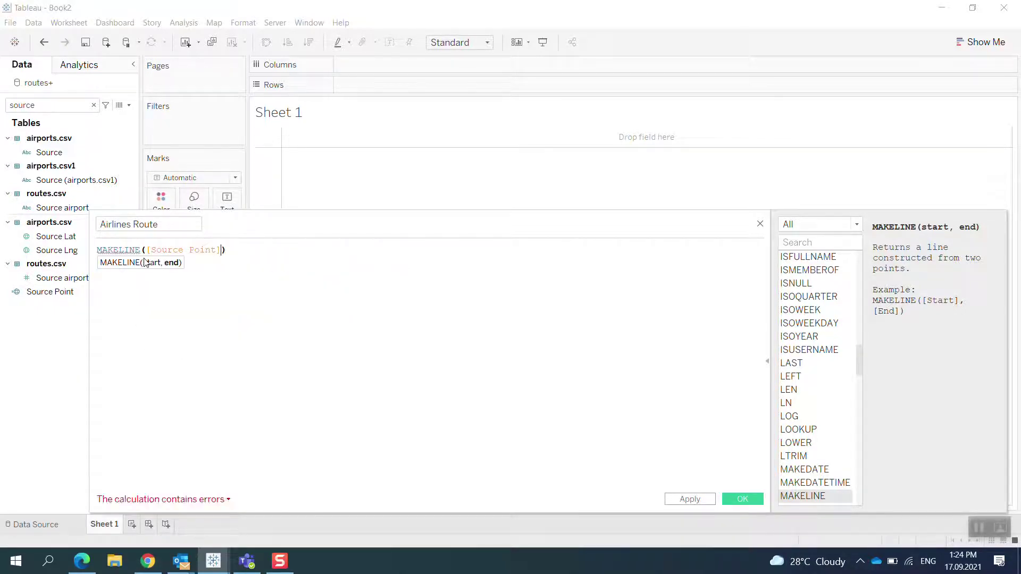
{"action": "key", "text": "BackSpace"}
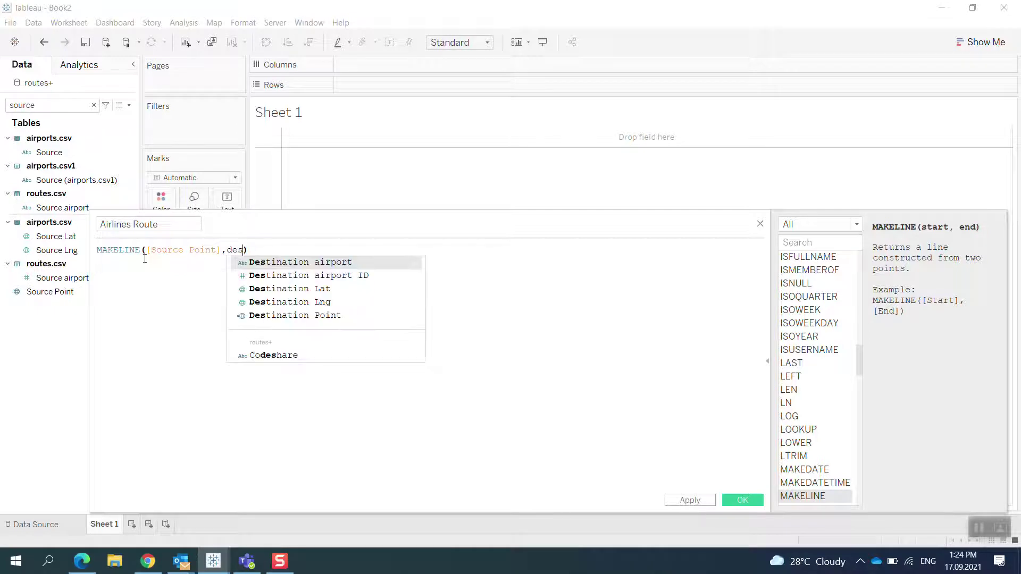
{"action": "key", "text": "Down"}
{"action": "key", "text": "Down"}
{"action": "key", "text": "Down"}
{"action": "key", "text": "Down"}
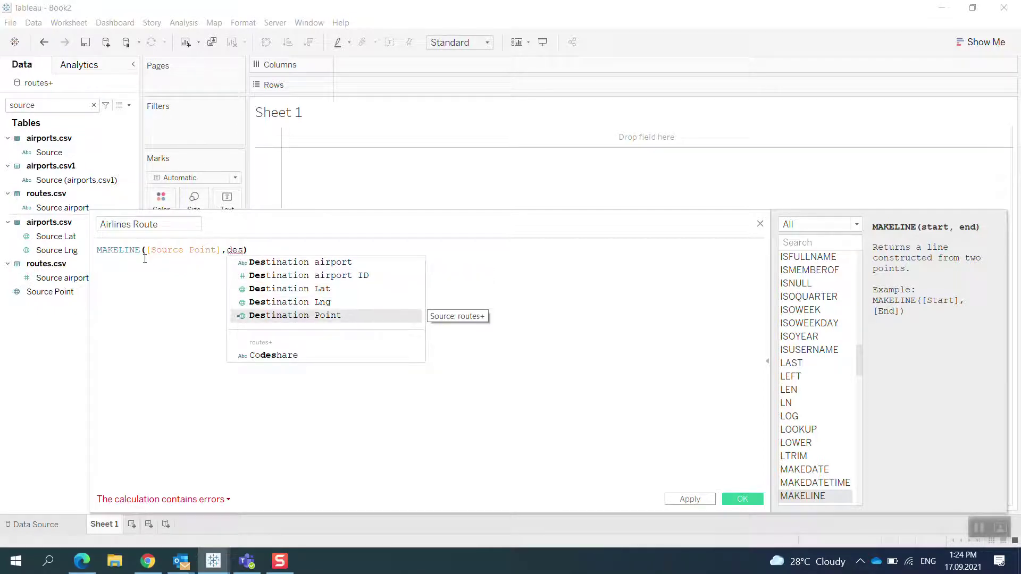
{"action": "key", "text": "Return"}
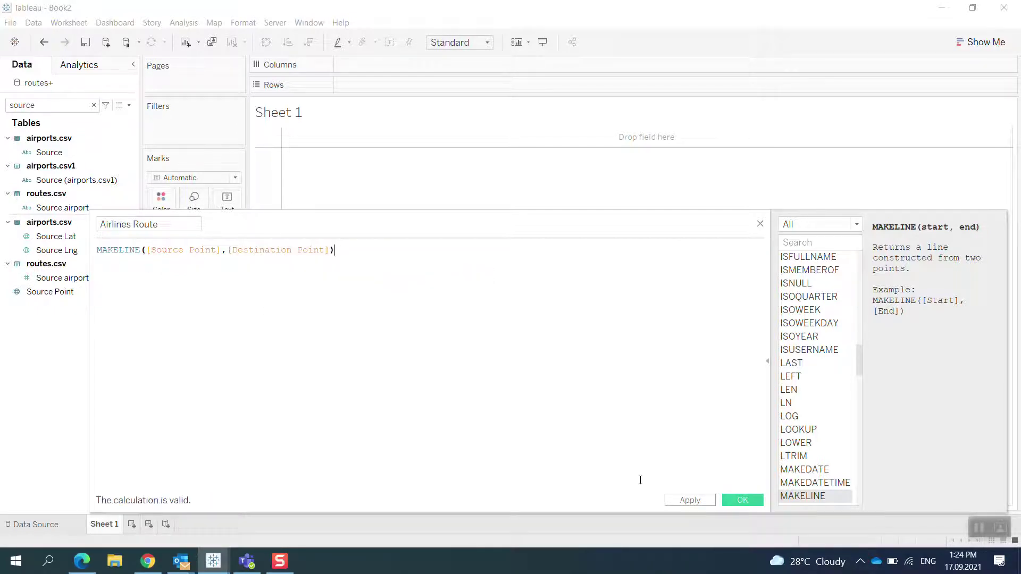
{"action": "left_click", "coordinate": [691, 501]}
{"action": "left_click", "coordinate": [735, 501]}
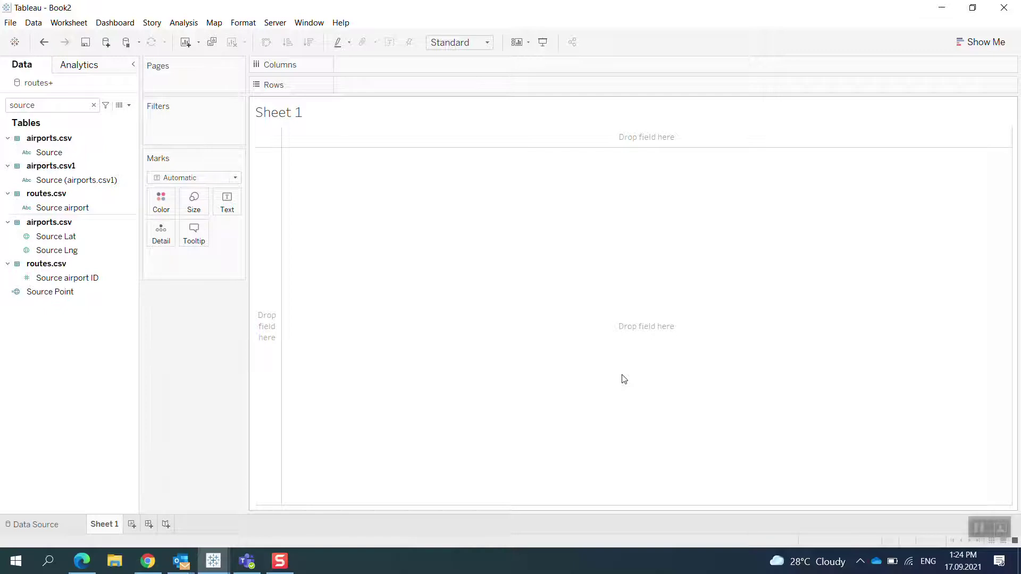
Clear the field search and place Longitude (generated) and Latitude (generated) together on Sheet 1 to create a map.
{"action": "double_click", "coordinate": [111, 525]}
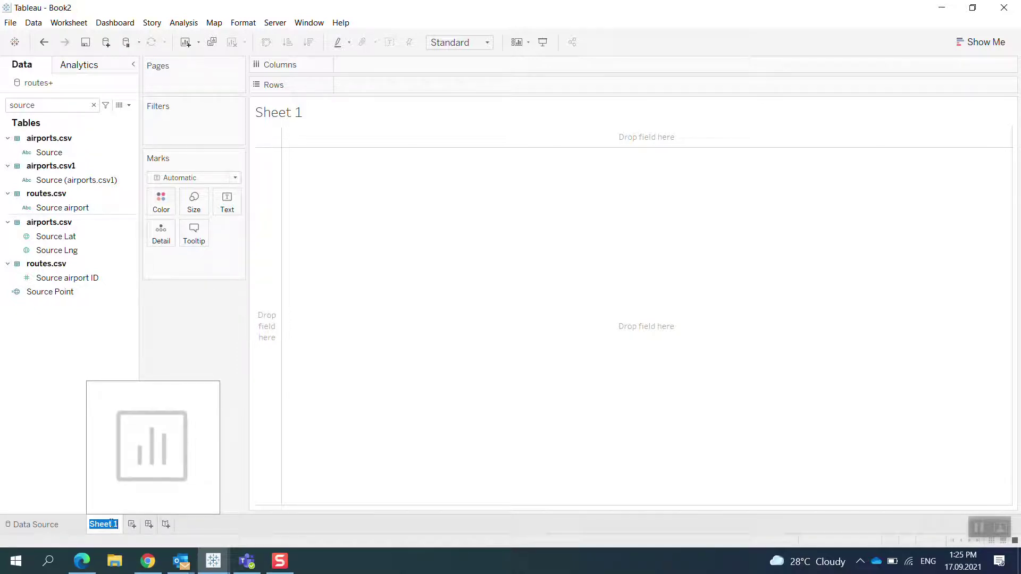
{"action": "left_click", "coordinate": [506, 335]}
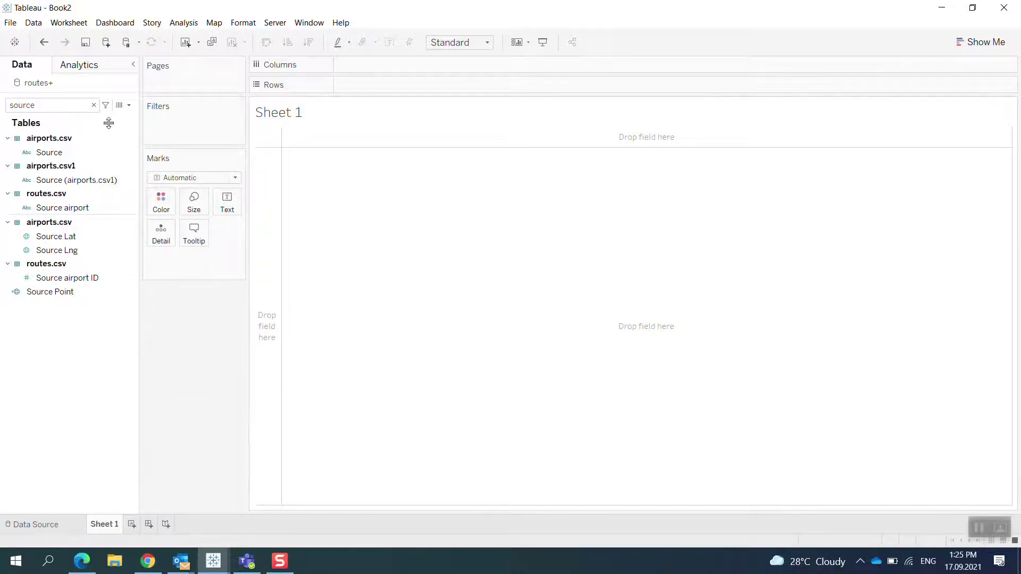
{"action": "left_click", "coordinate": [93, 105]}
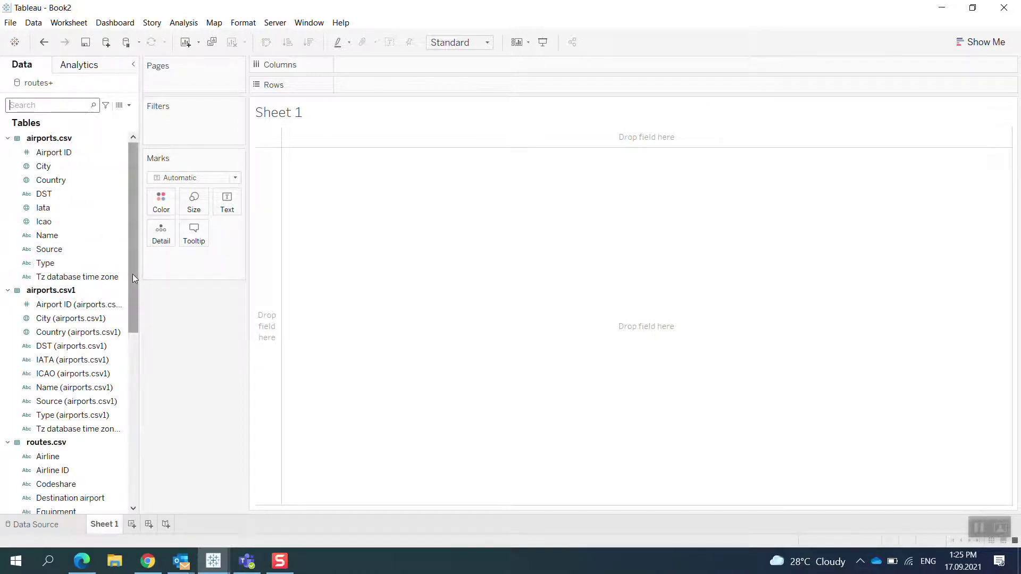
{"action": "left_click_drag", "start_coordinate": [132, 273], "coordinate": [135, 462]}
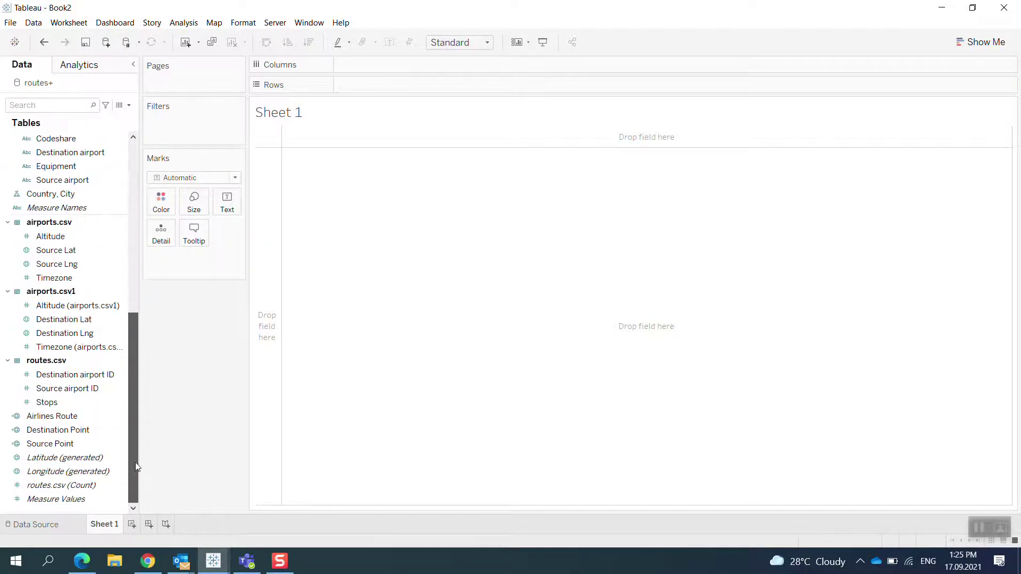
{"action": "left_click", "coordinate": [77, 473]}
{"action": "left_click", "coordinate": [60, 460], "text": "ctrl"}
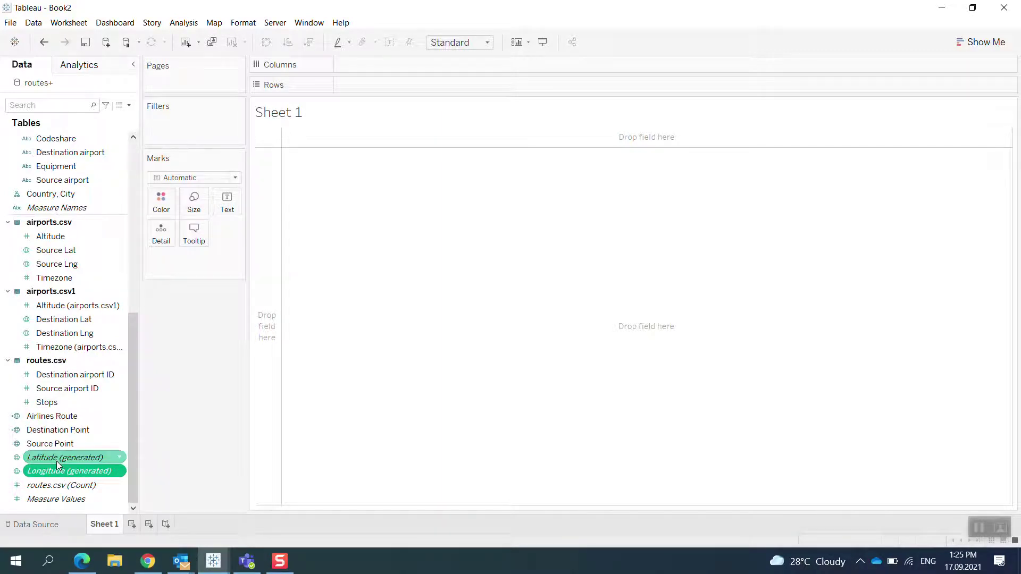
{"action": "left_click_drag", "start_coordinate": [56, 460], "coordinate": [514, 267]}
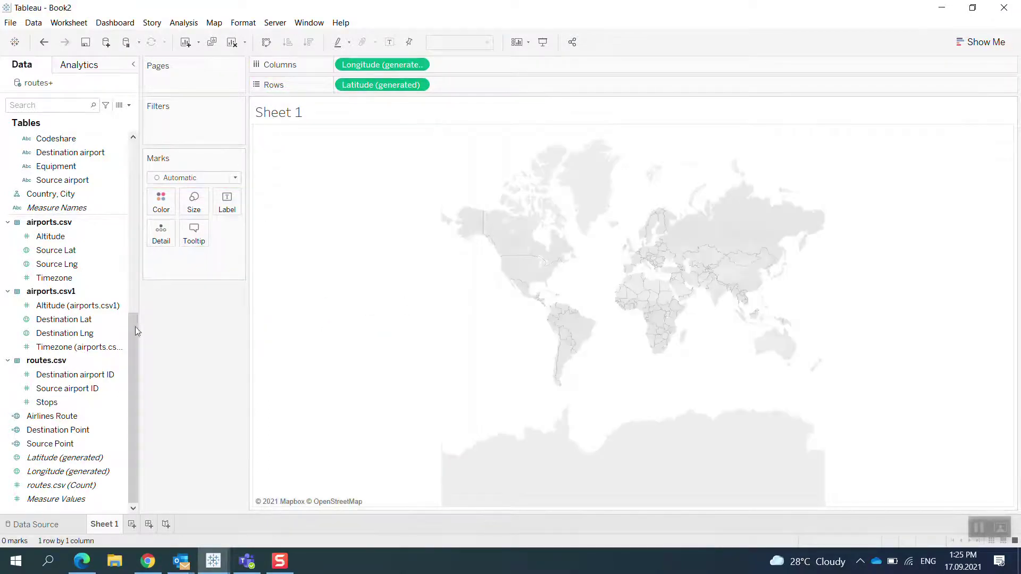
Filter the map by the Country field from airports.csv, keeping only Australia.
{"action": "left_click_drag", "start_coordinate": [130, 343], "coordinate": [129, 174]}
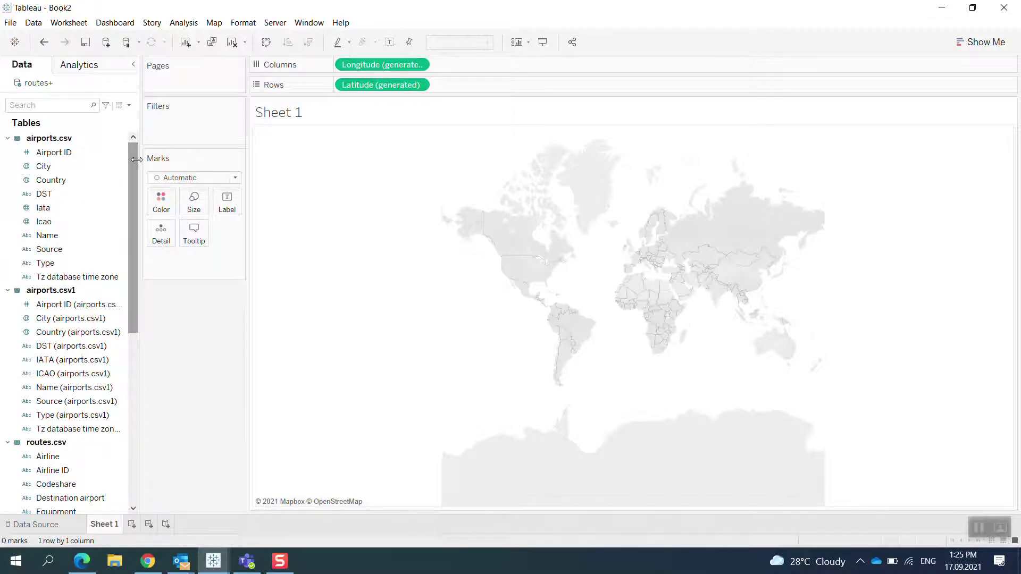
{"action": "left_click", "coordinate": [57, 182]}
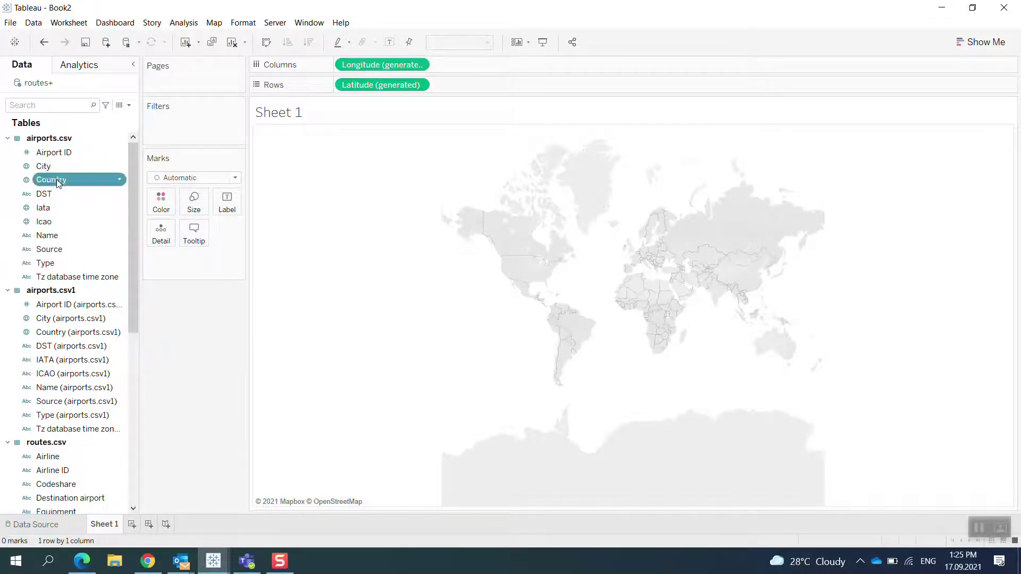
{"action": "left_click_drag", "start_coordinate": [57, 182], "coordinate": [184, 120]}
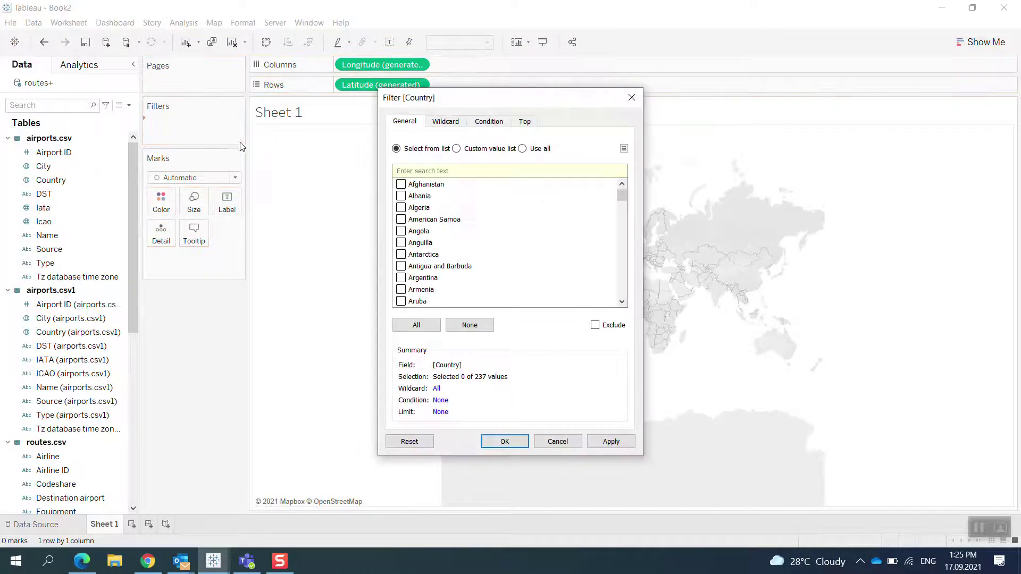
{"action": "type", "text": "au"}
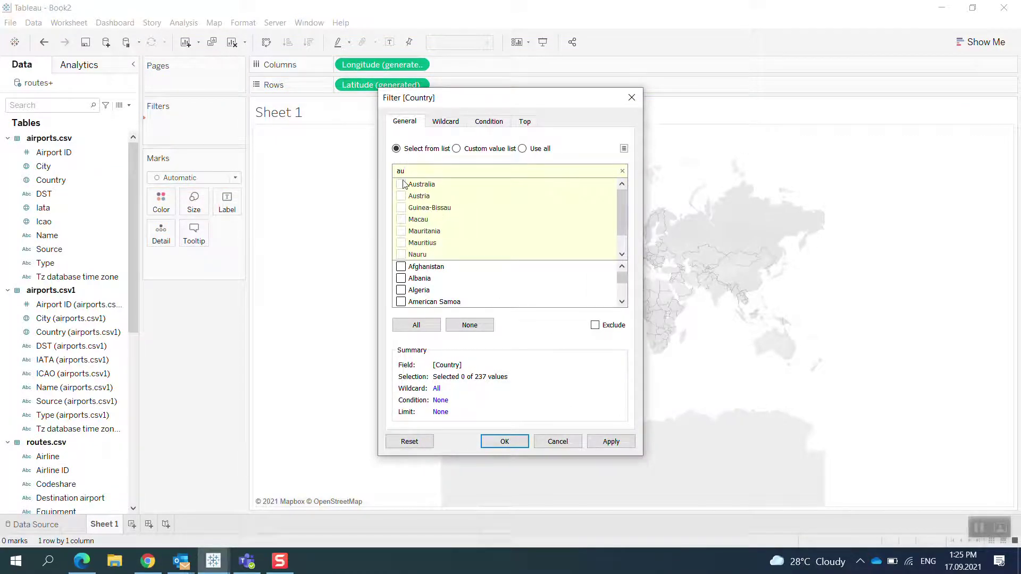
{"action": "left_click", "coordinate": [401, 184]}
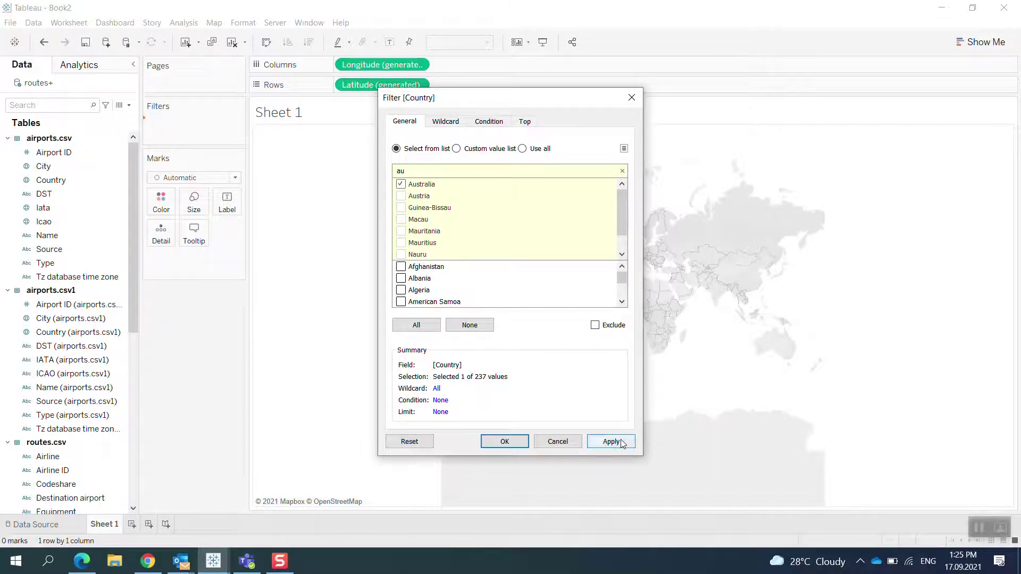
{"action": "left_click", "coordinate": [622, 444]}
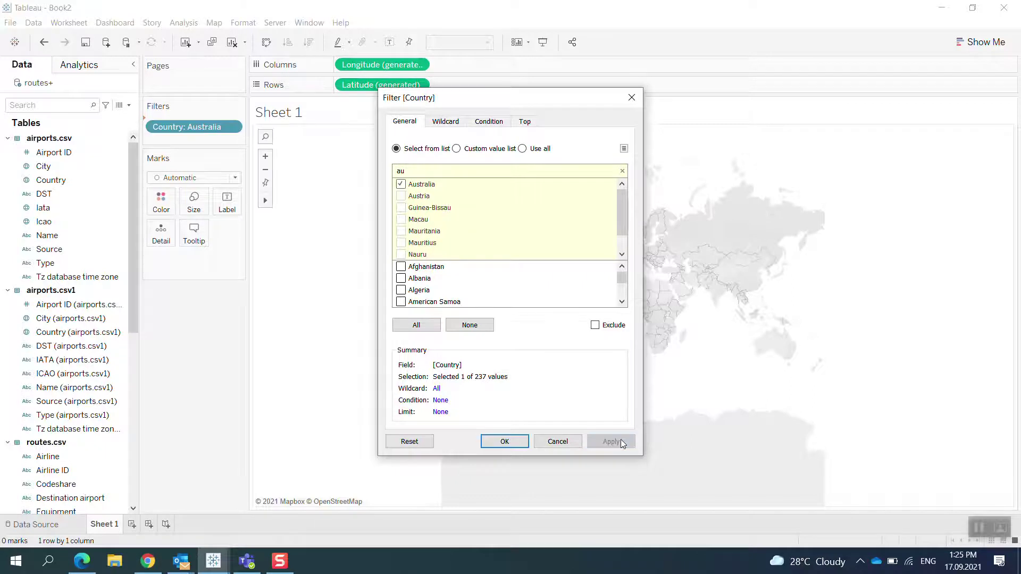
{"action": "left_click", "coordinate": [507, 441]}
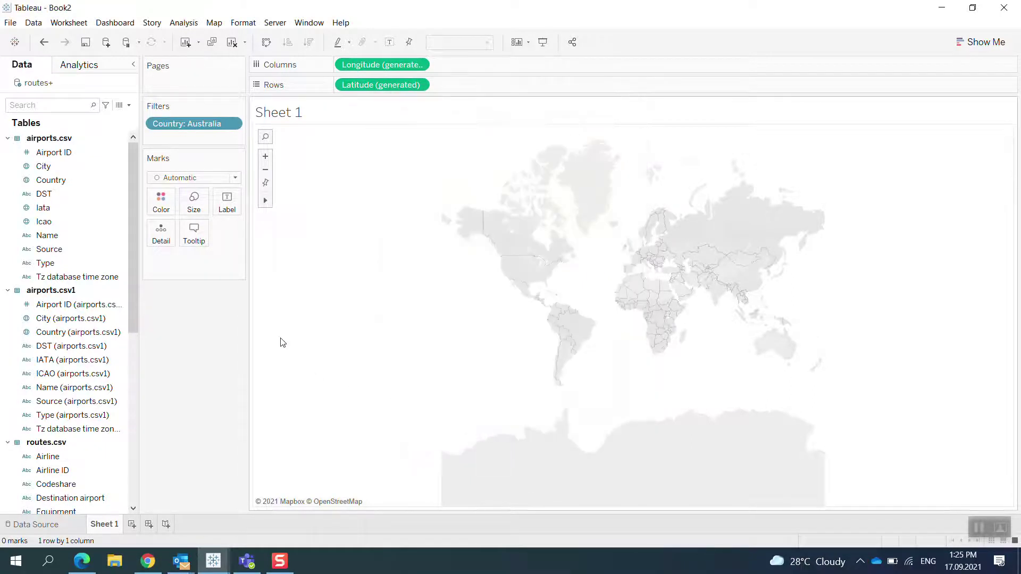
Add the Airlines Route calculation to the map marks as Detail.
{"action": "left_click_drag", "start_coordinate": [132, 315], "coordinate": [124, 471]}
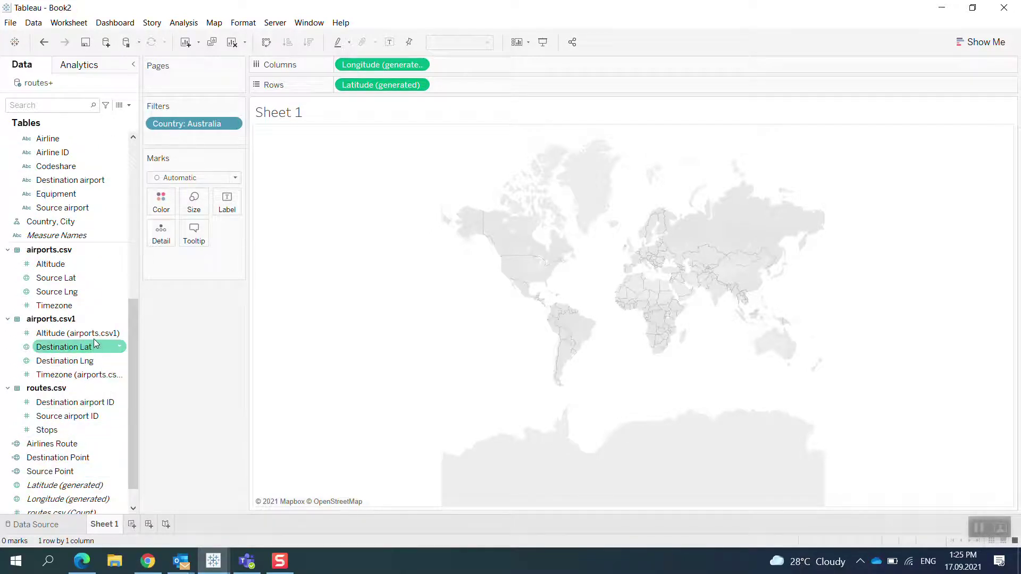
{"action": "left_click_drag", "start_coordinate": [137, 385], "coordinate": [134, 386]}
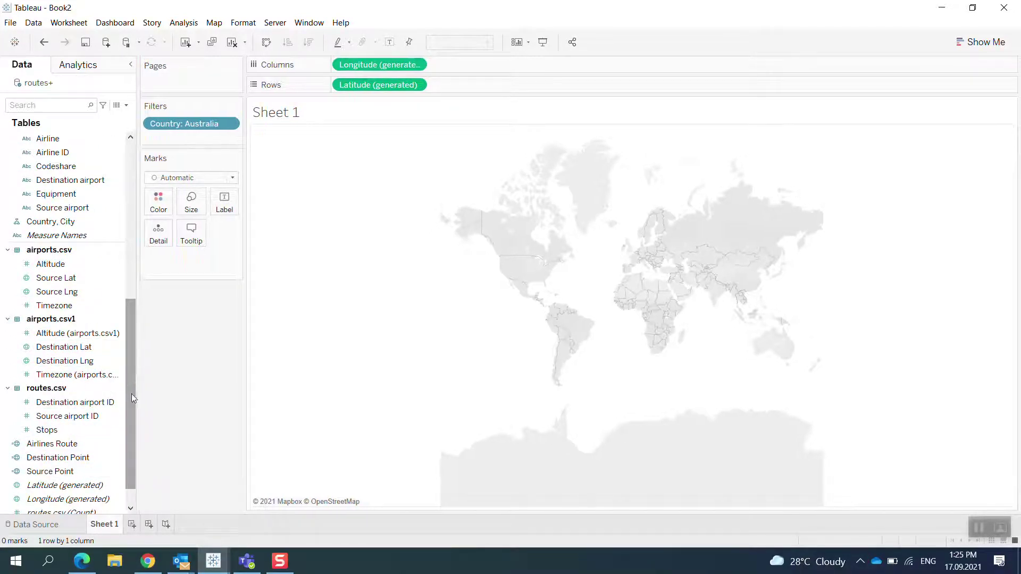
{"action": "mouse_move", "coordinate": [53, 444]}
{"action": "left_mouse_down"}
{"action": "mouse_move", "coordinate": [117, 374]}
{"action": "mouse_move", "coordinate": [170, 238]}
{"action": "mouse_move", "coordinate": [172, 258]}
{"action": "mouse_move", "coordinate": [162, 242]}
{"action": "left_mouse_up"}
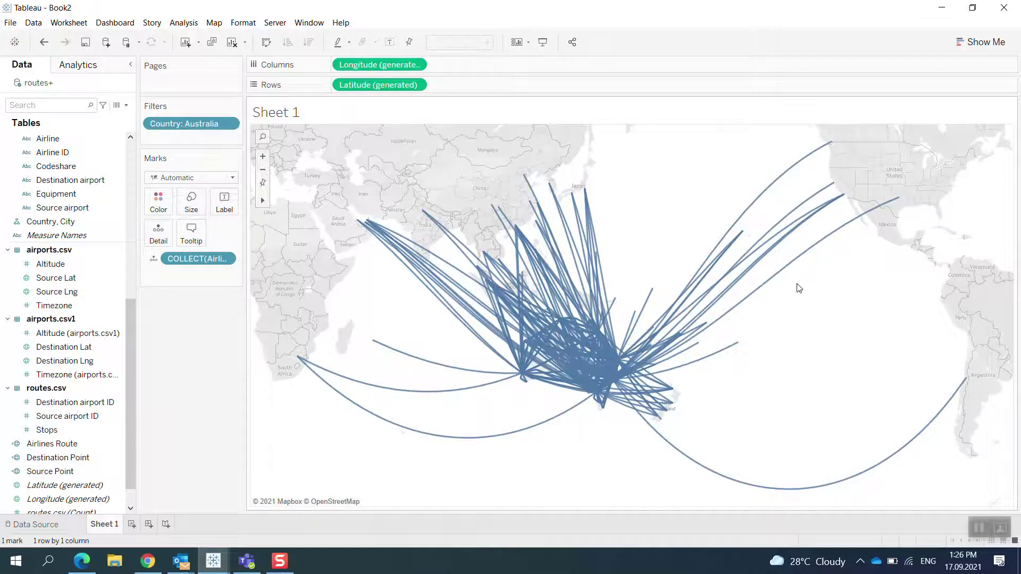
Reduce the route lines to the smallest mark size and colour them bright green.
{"action": "left_click", "coordinate": [193, 207]}
{"action": "left_click_drag", "start_coordinate": [209, 241], "coordinate": [186, 243]}
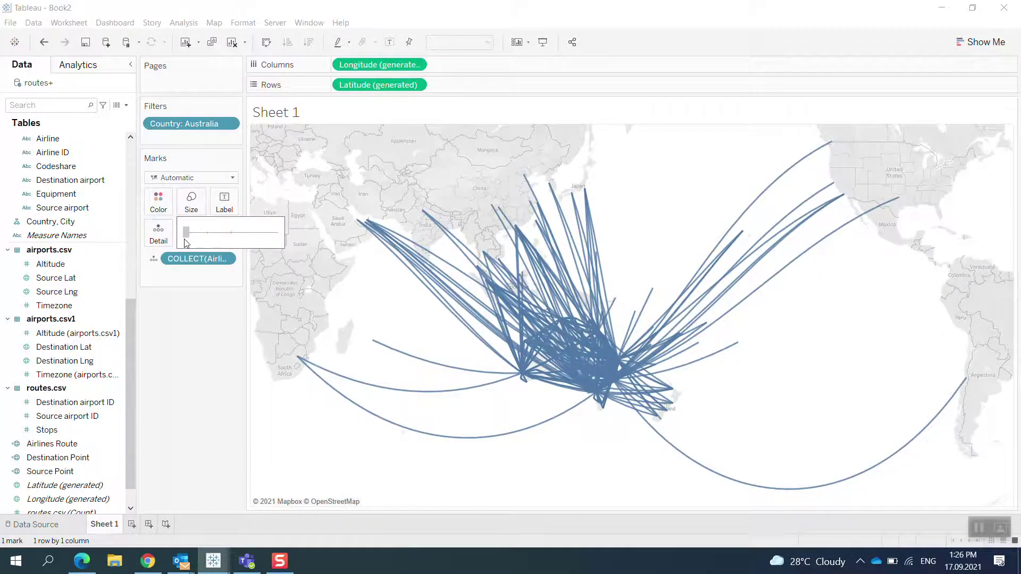
{"action": "left_click", "coordinate": [158, 203]}
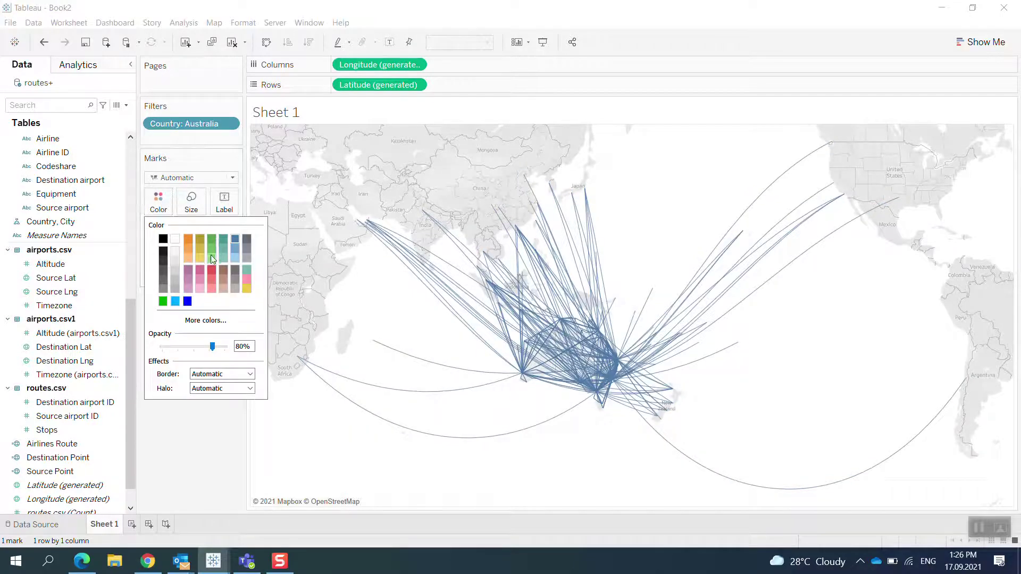
{"action": "left_click", "coordinate": [187, 239]}
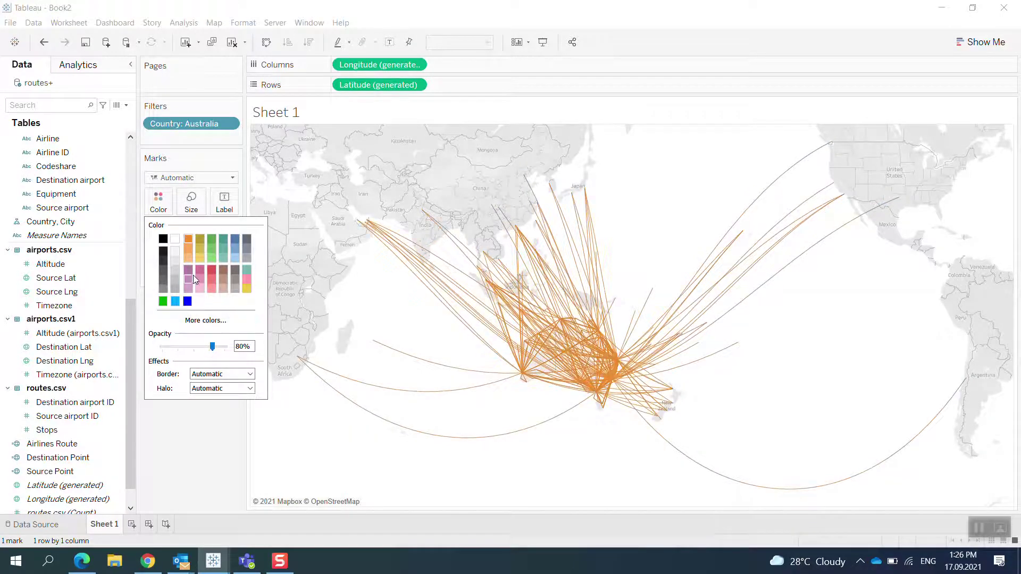
{"action": "left_click", "coordinate": [163, 301]}
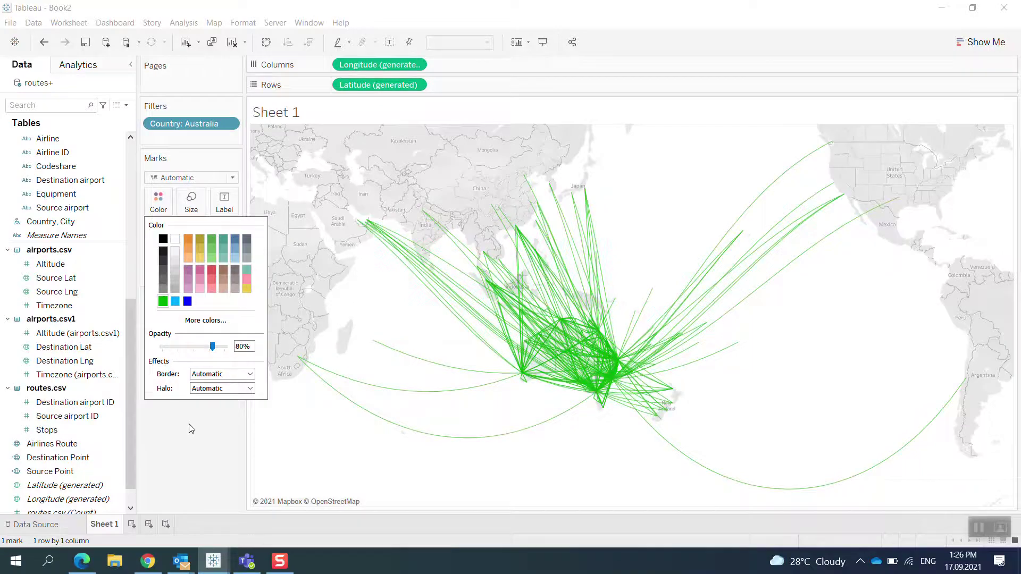
{"action": "left_click", "coordinate": [324, 435]}
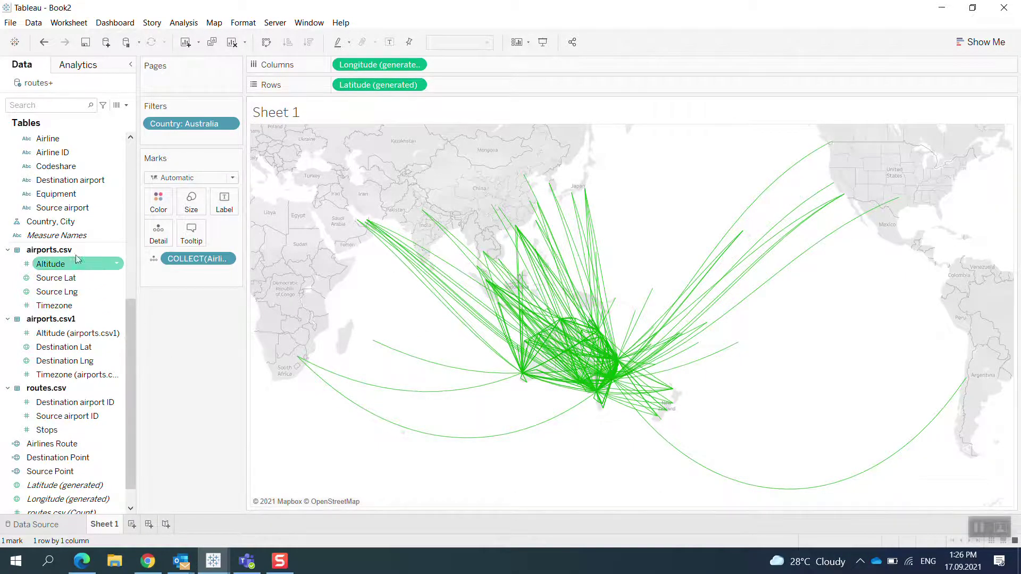
Add Source airport to the map marks as Detail and change the map's background style to Outdoors.
{"action": "left_click_drag", "start_coordinate": [62, 206], "coordinate": [159, 239]}
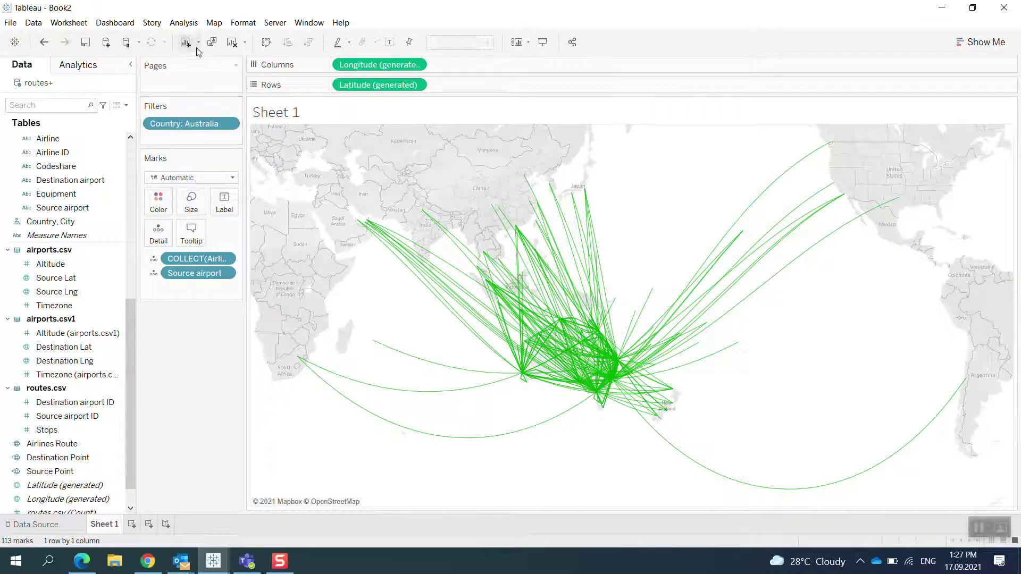
{"action": "left_click", "coordinate": [213, 24]}
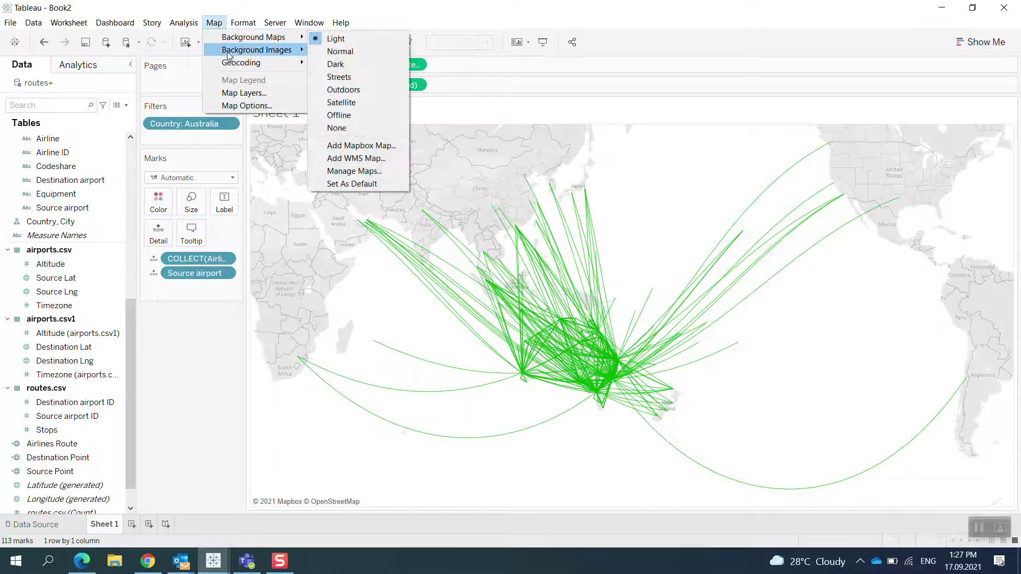
{"action": "key", "text": "Escape"}
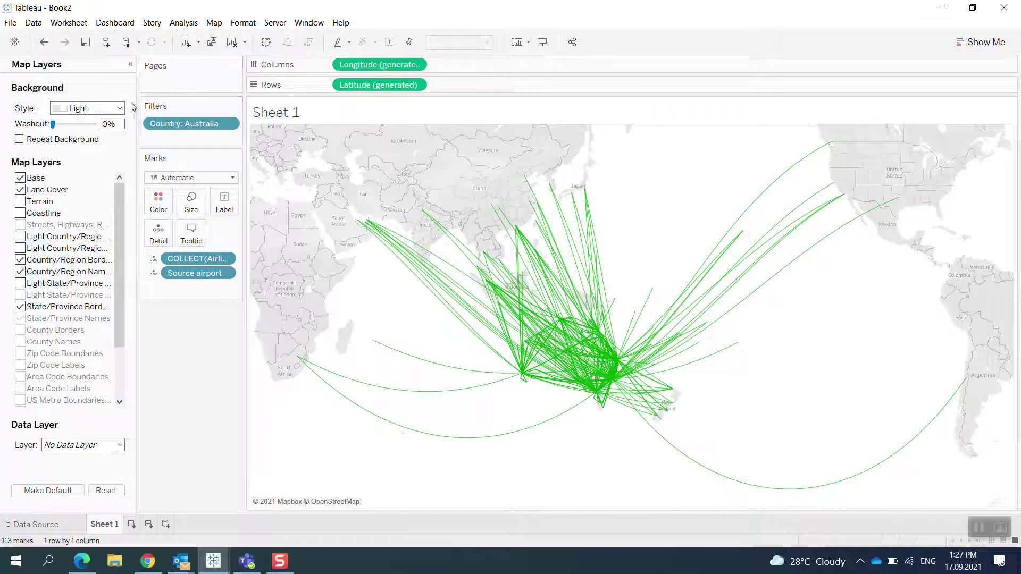
{"action": "left_click", "coordinate": [107, 108]}
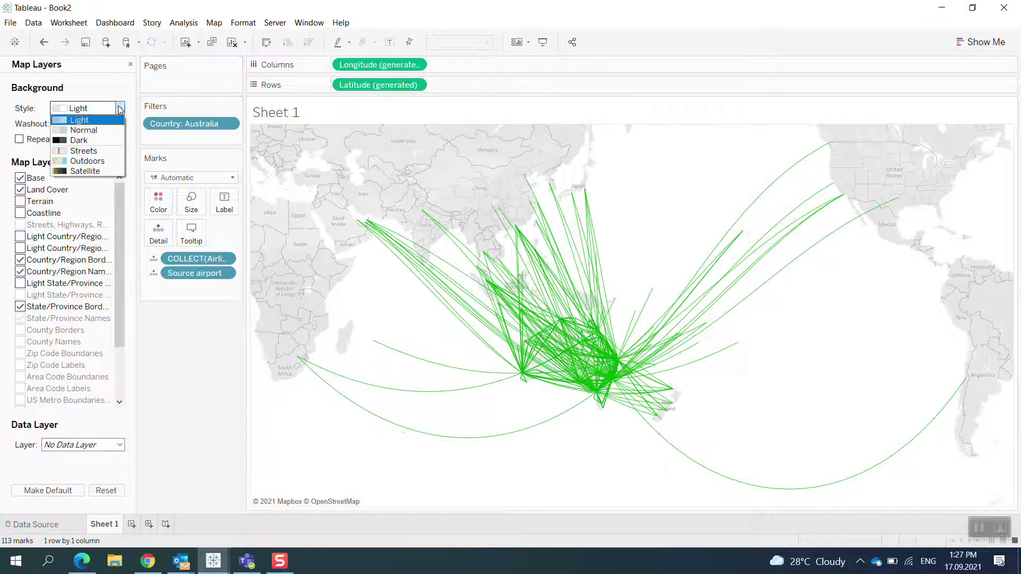
{"action": "left_click", "coordinate": [99, 162]}
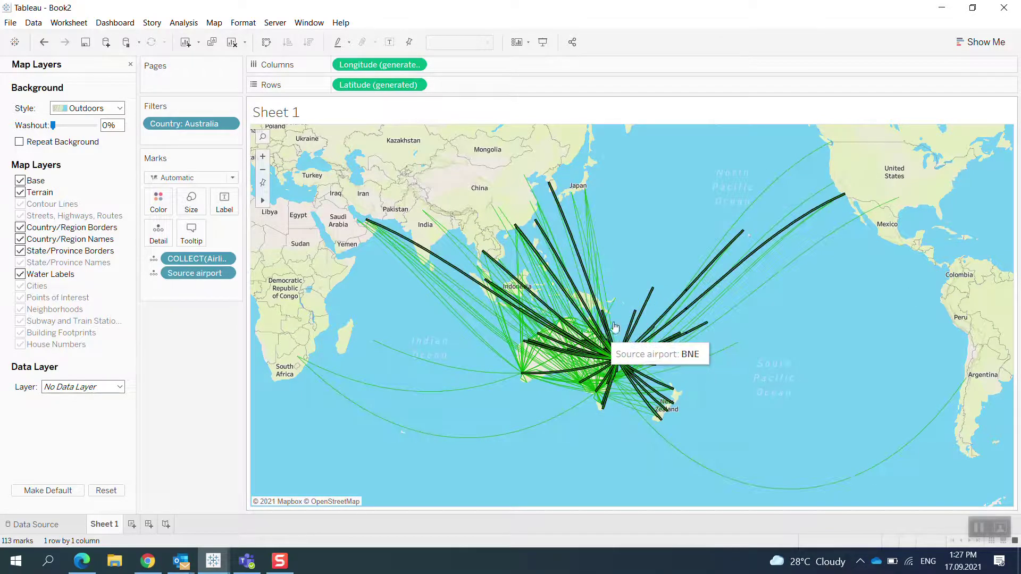
{"action": "left_click", "coordinate": [130, 65]}
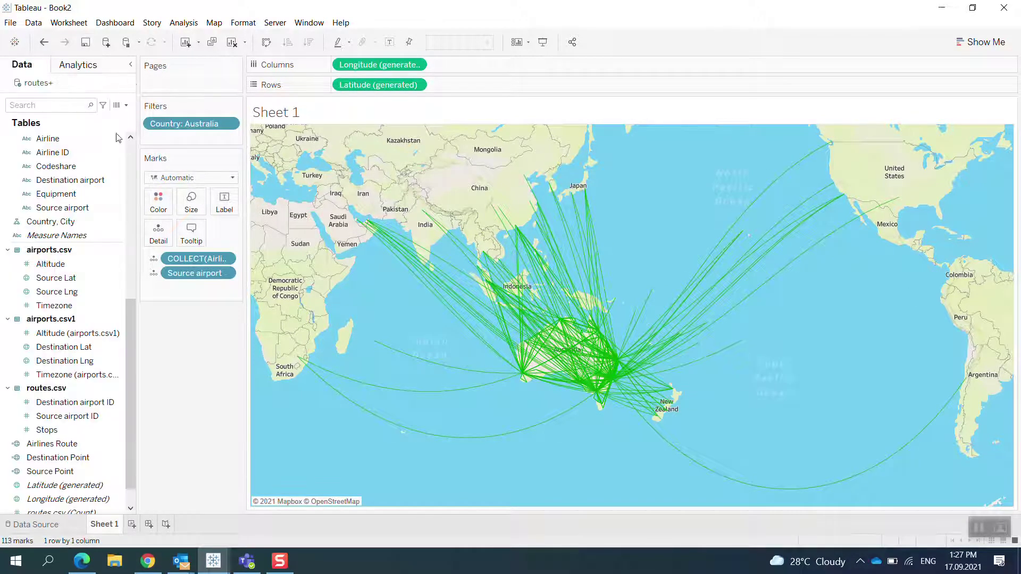
Create a set from Source airport containing only SYD and filter the map by that set.
{"action": "right_click", "coordinate": [74, 211]}
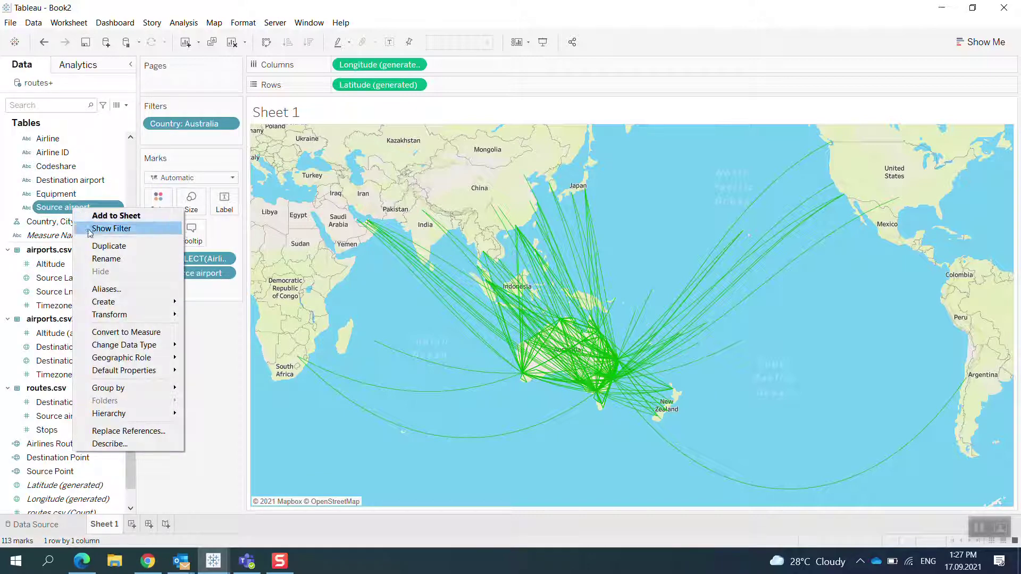
{"action": "mouse_move", "coordinate": [121, 304]}
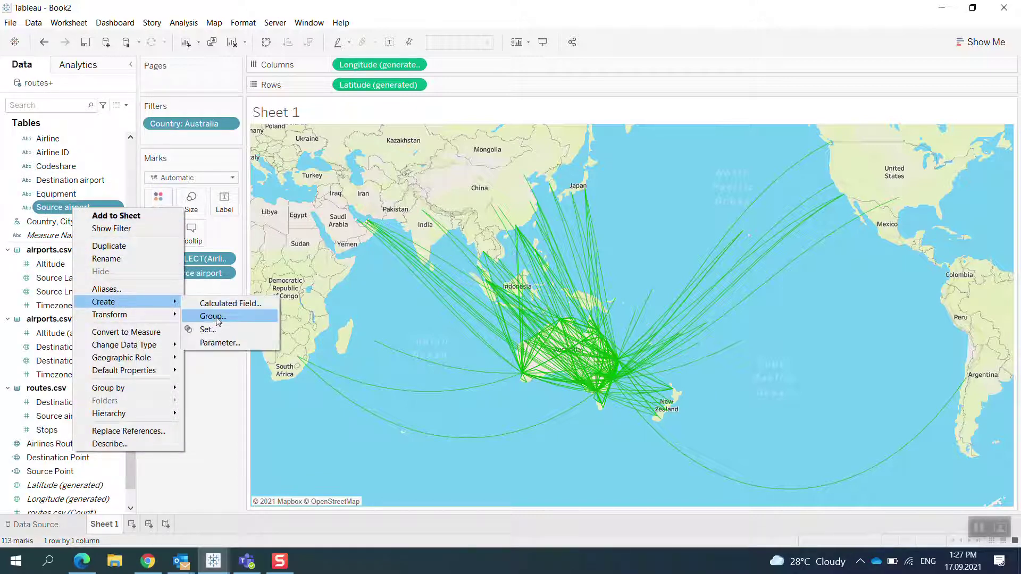
{"action": "left_click", "coordinate": [221, 334]}
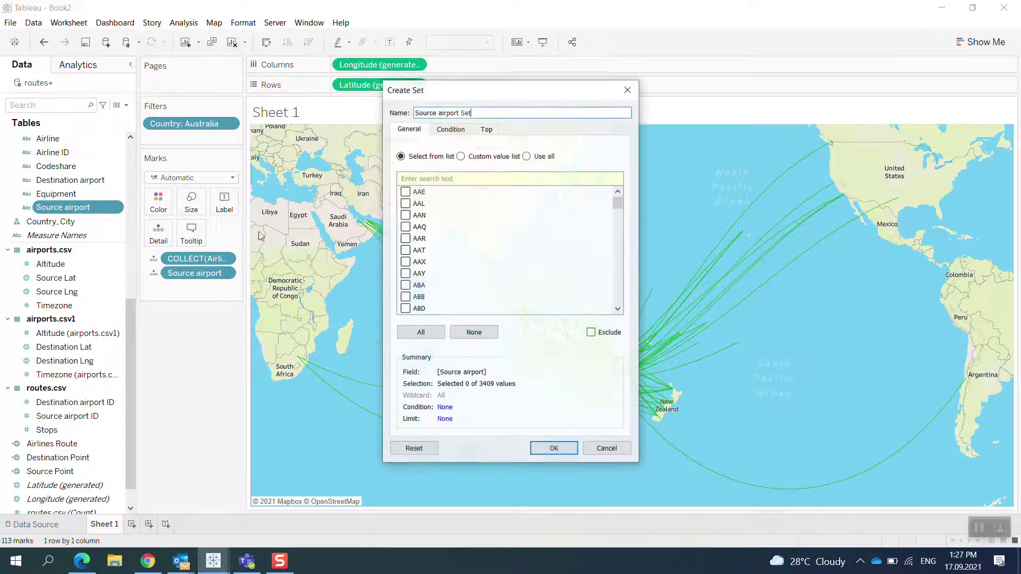
{"action": "left_click", "coordinate": [449, 178]}
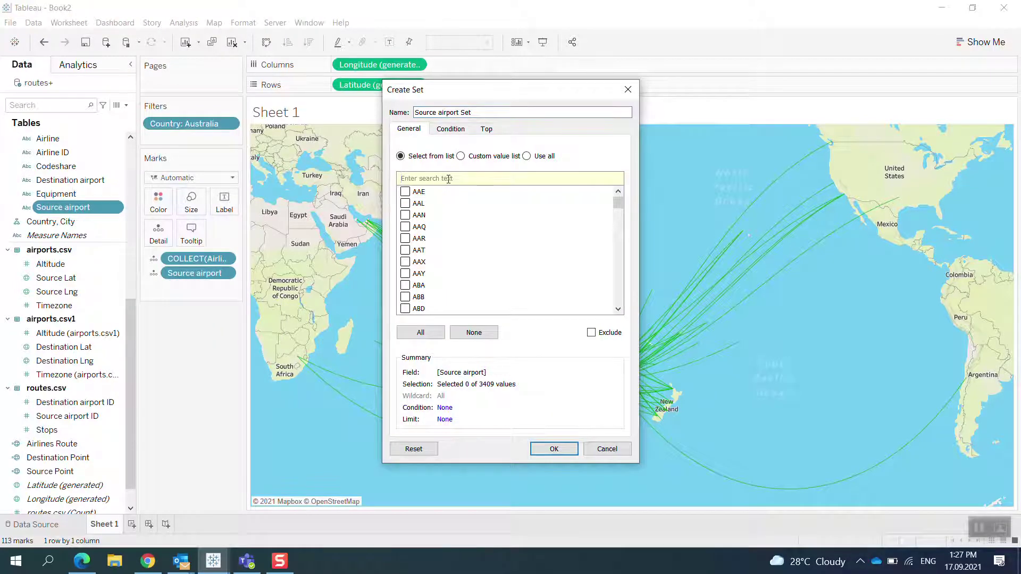
{"action": "type", "text": "se"}
{"action": "key", "text": "BackSpace"}
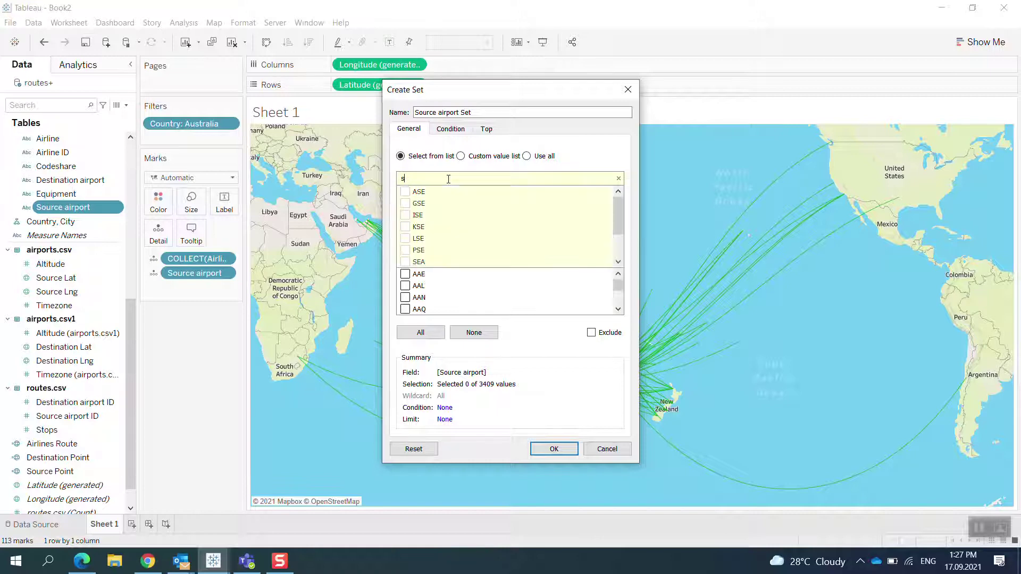
{"action": "key", "text": "Return"}
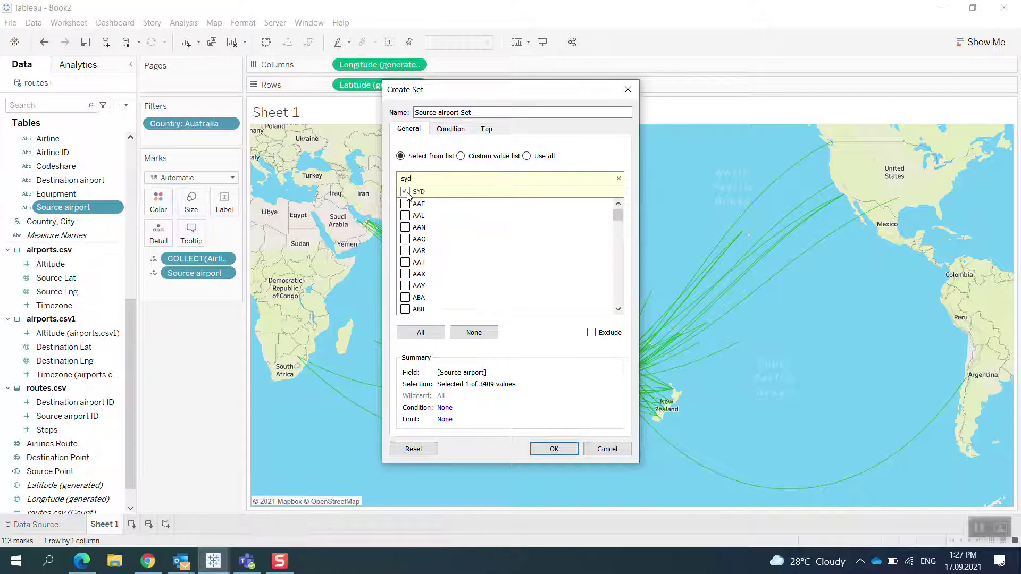
{"action": "left_click", "coordinate": [550, 449]}
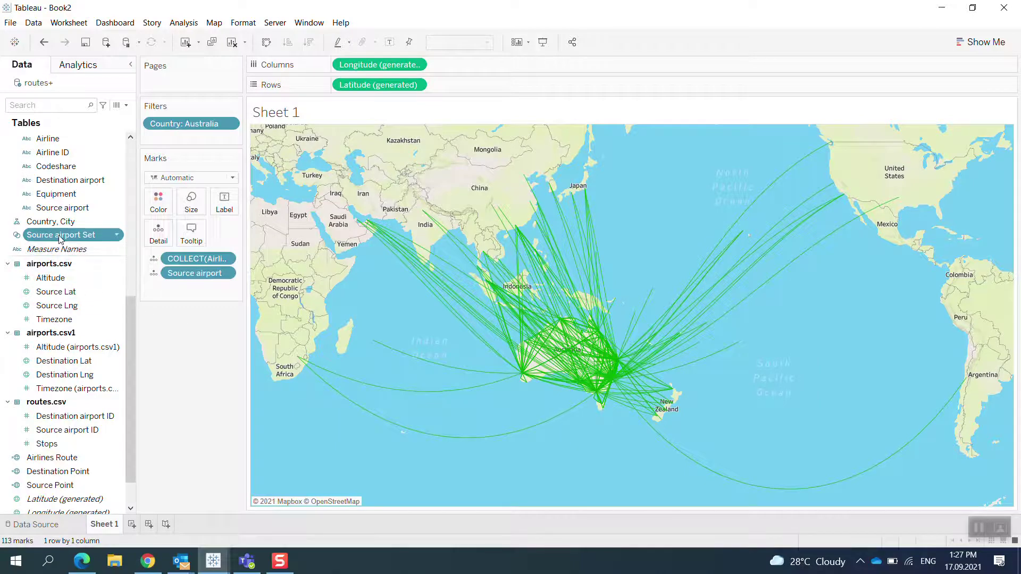
{"action": "left_click_drag", "start_coordinate": [60, 239], "coordinate": [181, 139]}
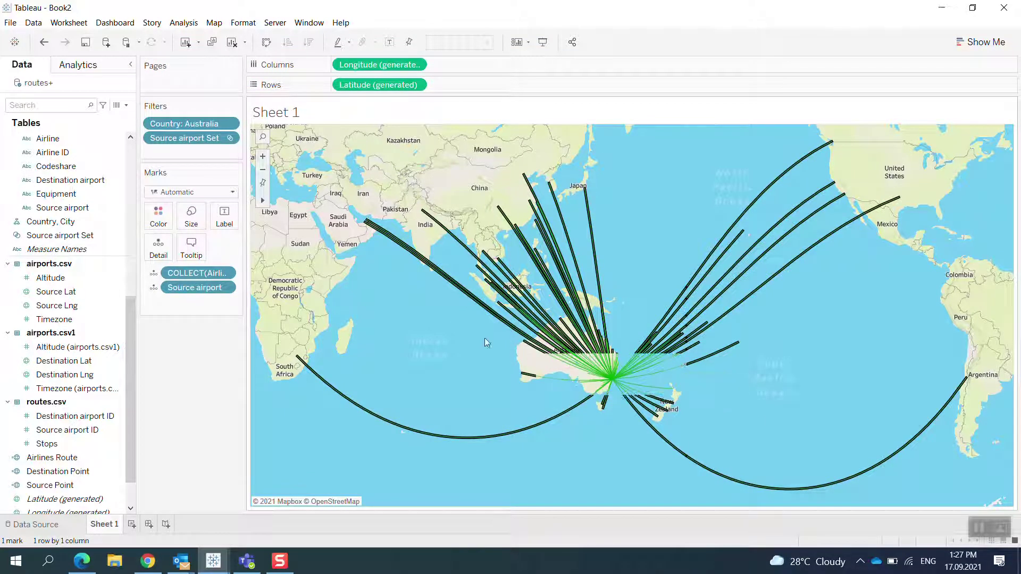
Add a Change Set Values action named Departure Update for Sheet 1, run on Select, targeting Source airport Set and adding all values when cleared.
{"action": "left_click", "coordinate": [68, 22]}
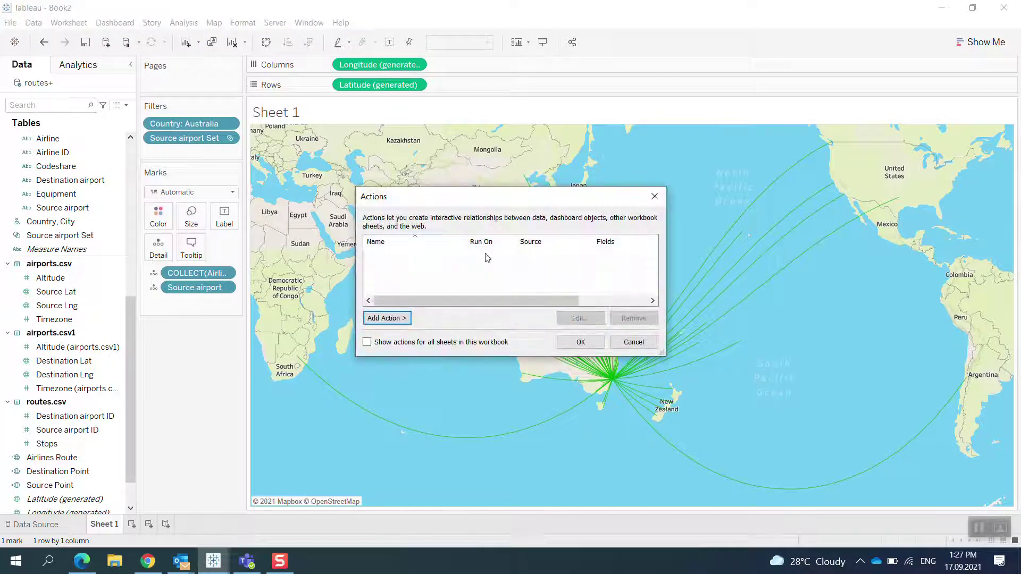
{"action": "left_click", "coordinate": [400, 319]}
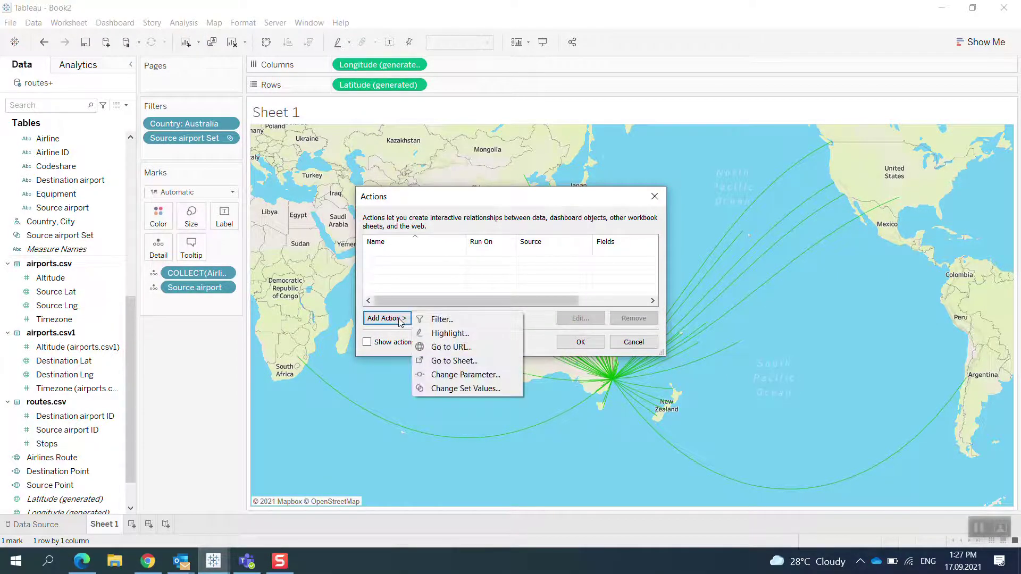
{"action": "left_click", "coordinate": [458, 388]}
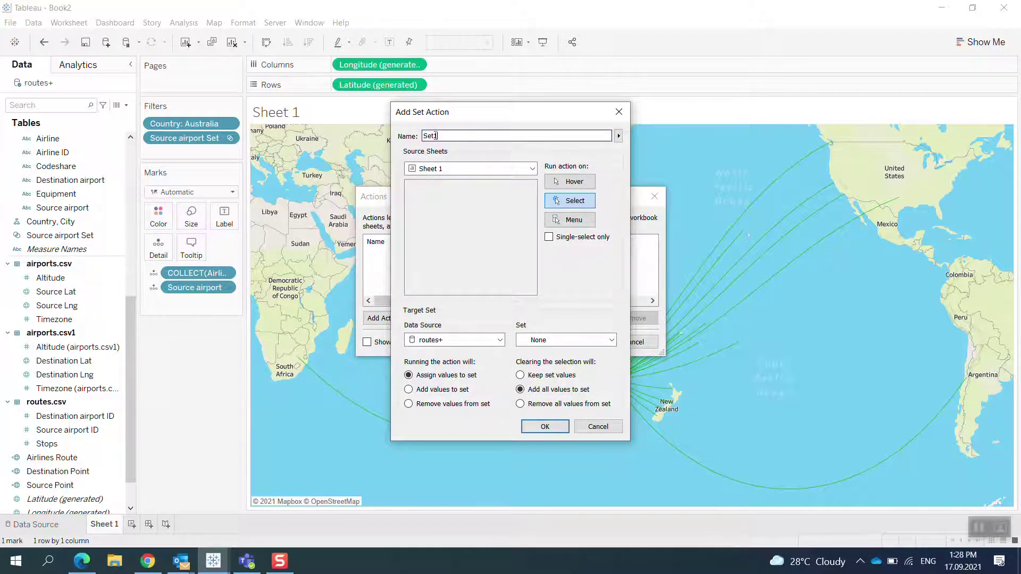
{"action": "type", "text": "Departur"}
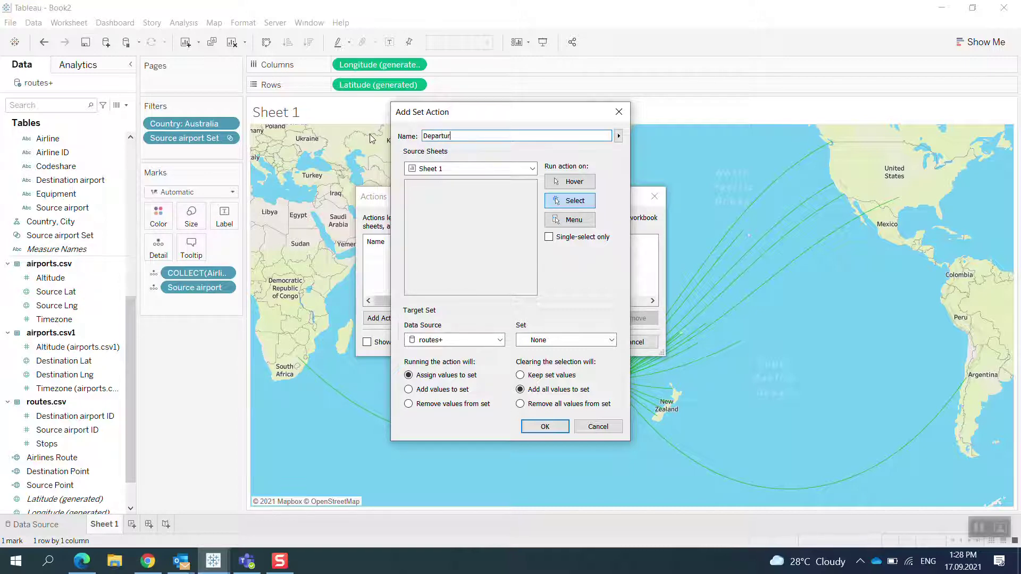
{"action": "type", "text": "e Update"}
{"action": "left_click", "coordinate": [565, 343]}
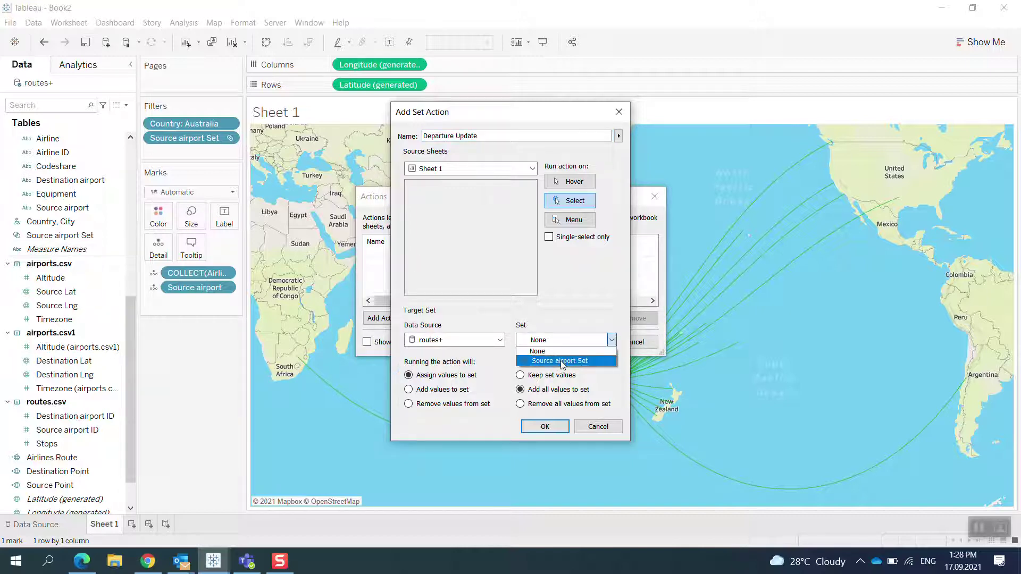
{"action": "left_click", "coordinate": [563, 361]}
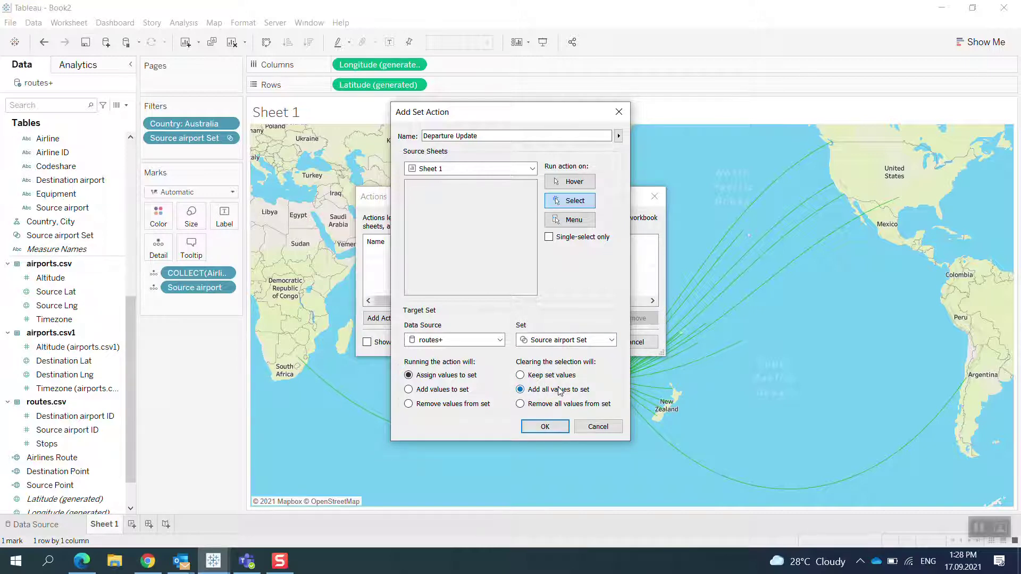
{"action": "left_click", "coordinate": [545, 427]}
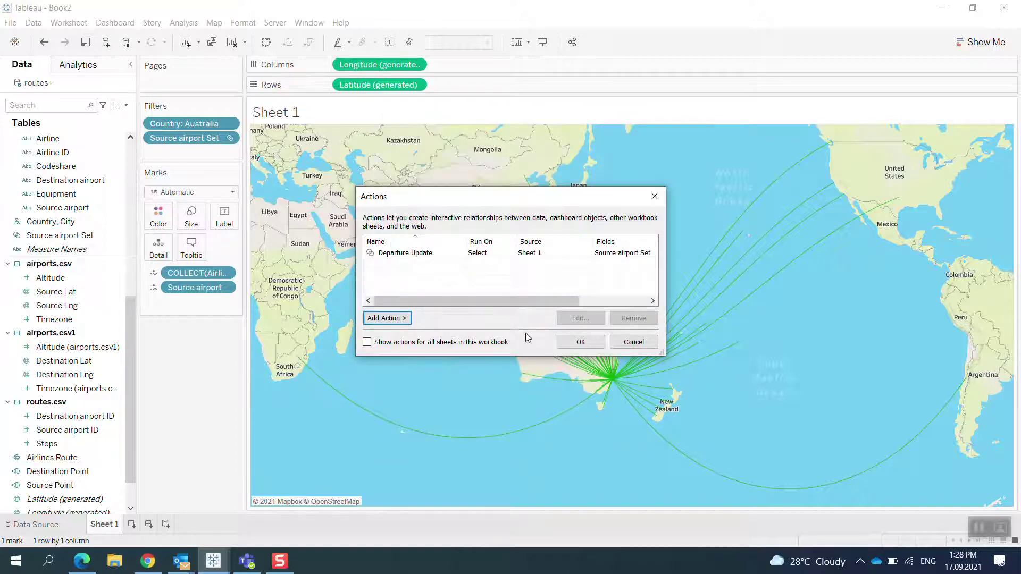
{"action": "left_click", "coordinate": [579, 340]}
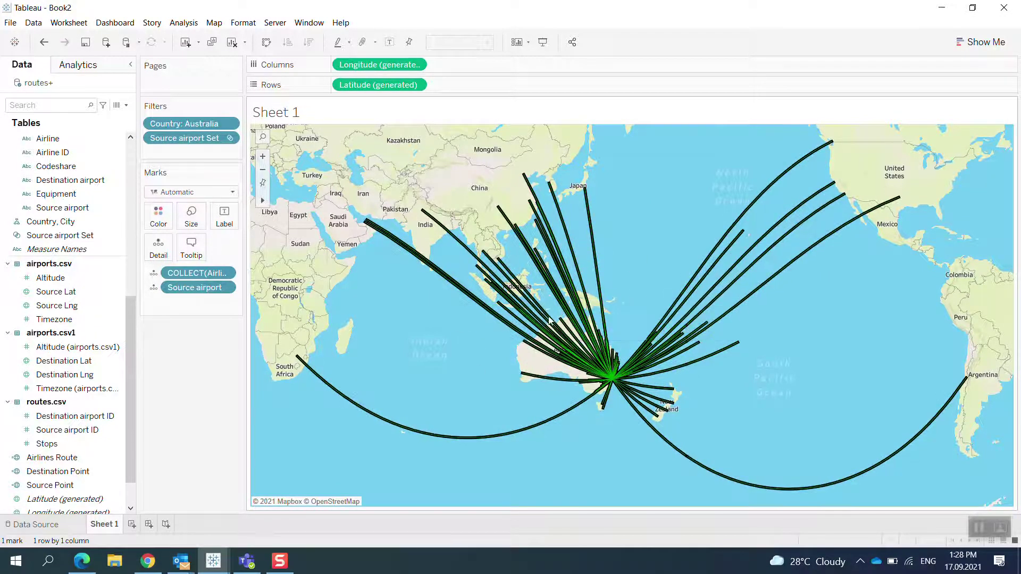
Test the set action on the map by selecting the BNE departure routes and clearing the selection.
{"action": "left_click", "coordinate": [478, 368]}
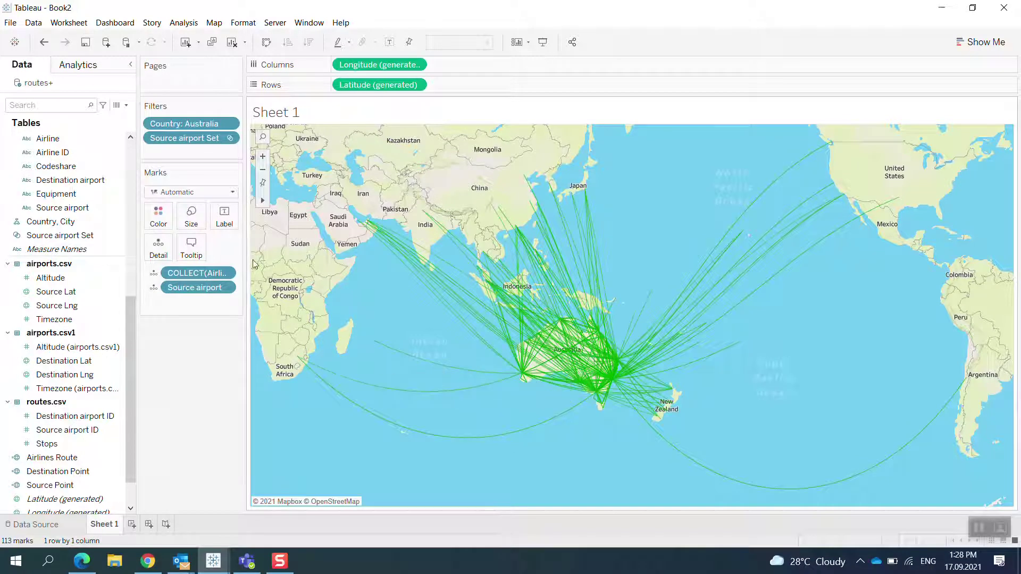
{"action": "scroll", "coordinate": [639, 287], "scroll_direction": "up", "scroll_amount": 2}
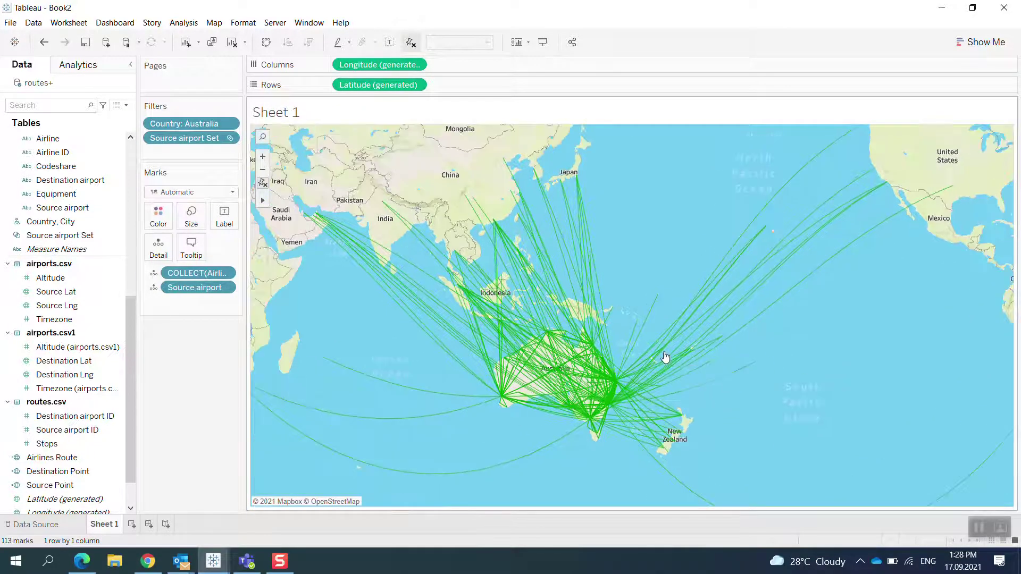
{"action": "left_click", "coordinate": [262, 183]}
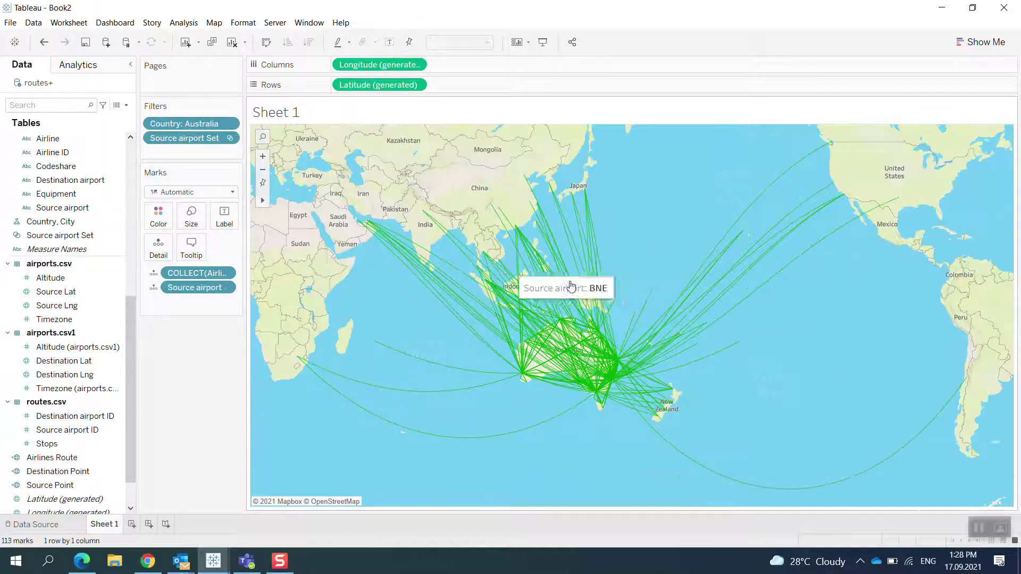
{"action": "scroll", "coordinate": [615, 287], "scroll_direction": "up", "scroll_amount": 3}
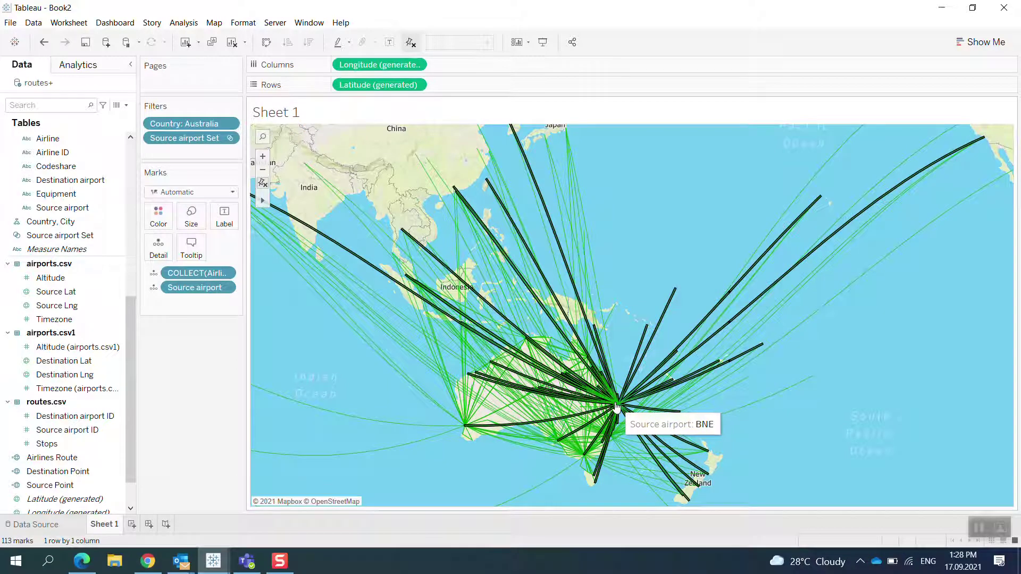
{"action": "left_click", "coordinate": [616, 406]}
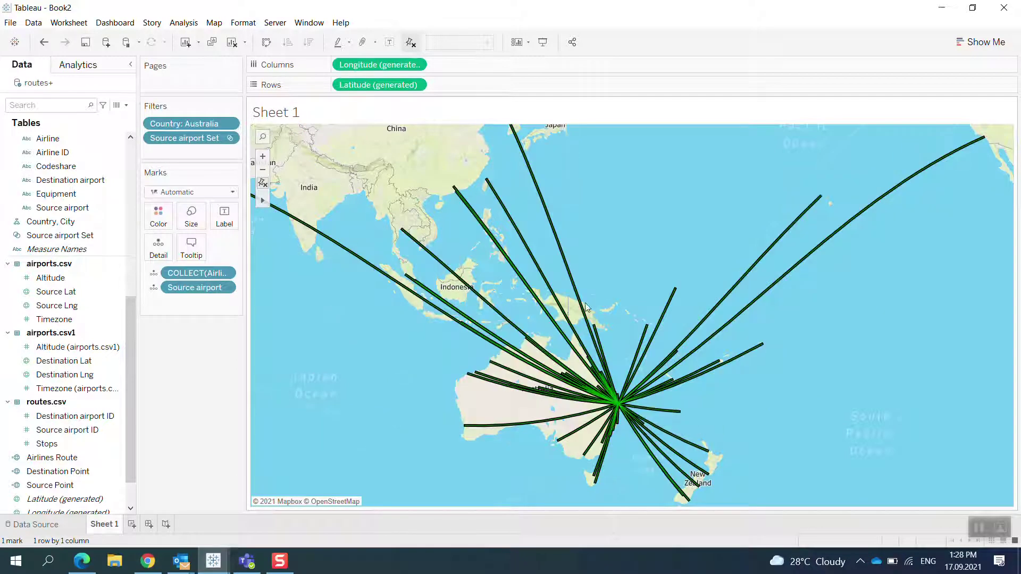
{"action": "mouse_move", "coordinate": [635, 399]}
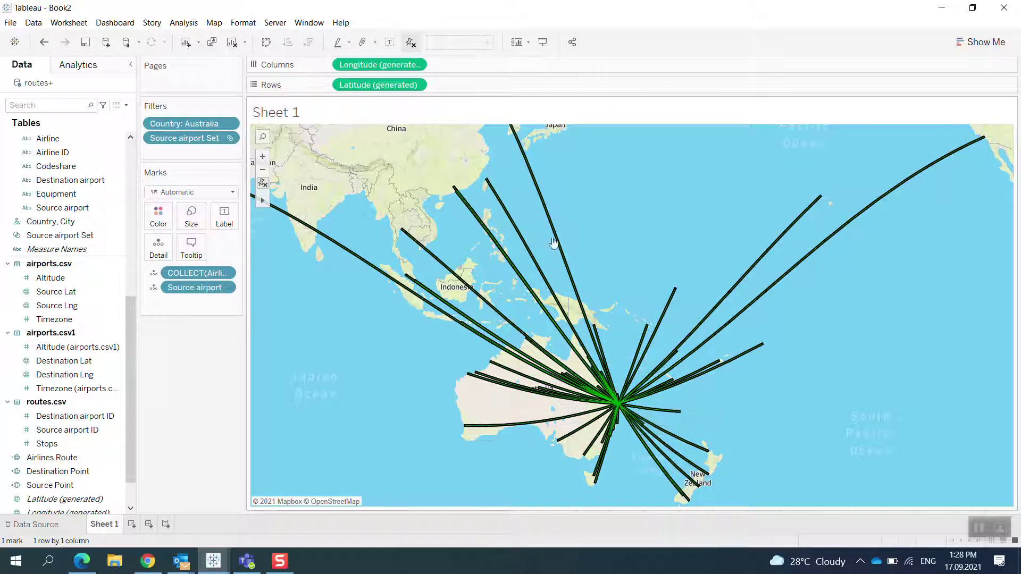
{"action": "left_click", "coordinate": [620, 268]}
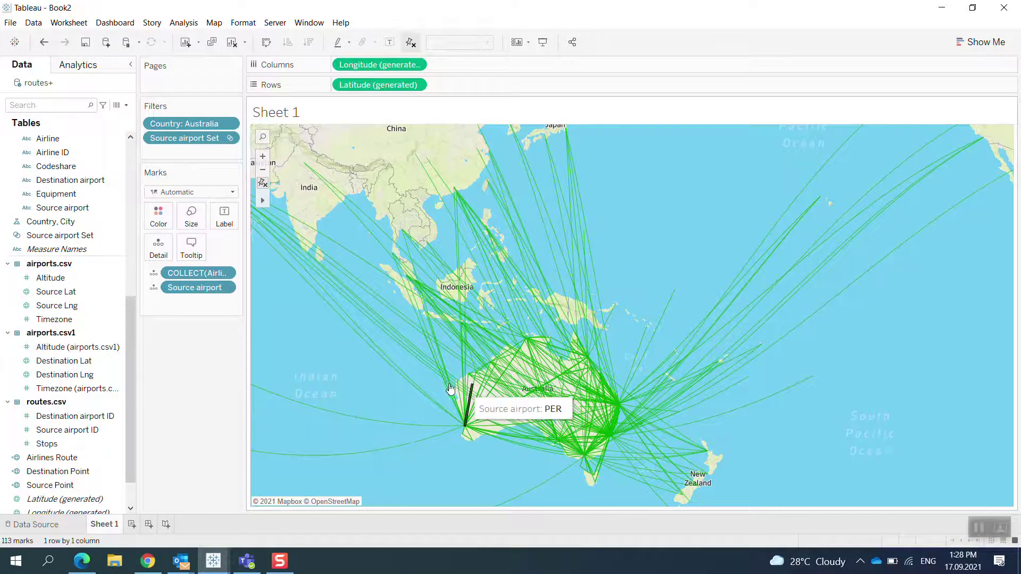